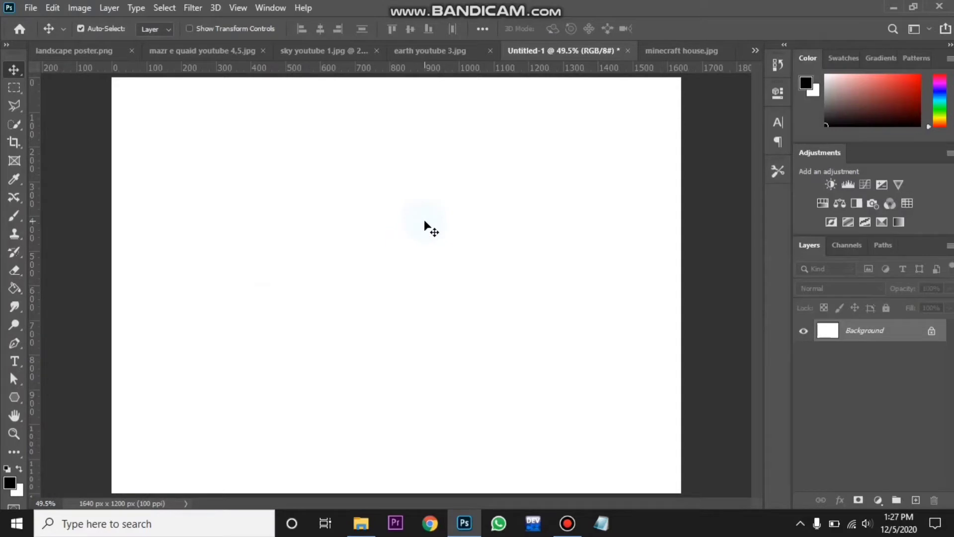
- Select the sky in the monument photo with the Quick Selection tool, subtracting the wall area at the right edge
{"action": "left_click", "coordinate": [188, 53]}
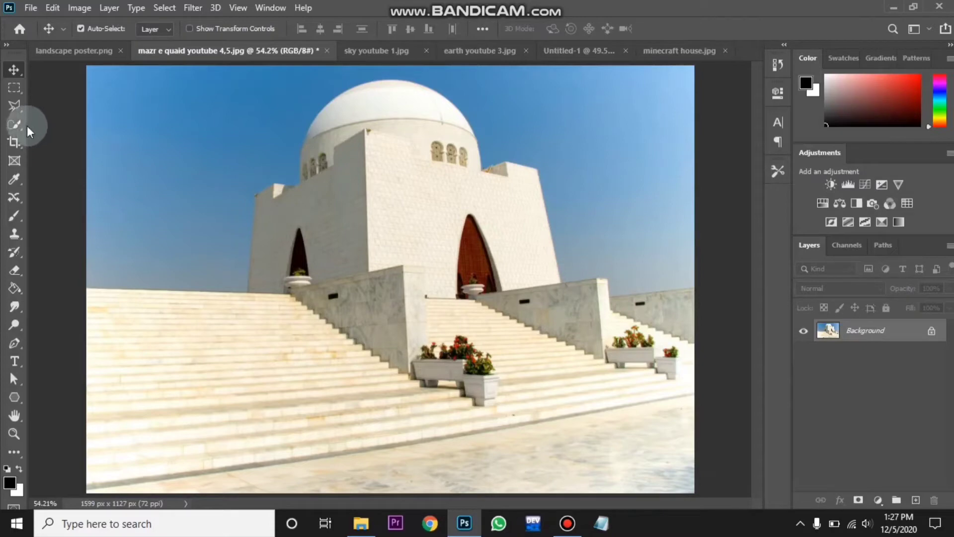
{"action": "left_click", "coordinate": [9, 124]}
{"action": "right_click", "coordinate": [10, 124]}
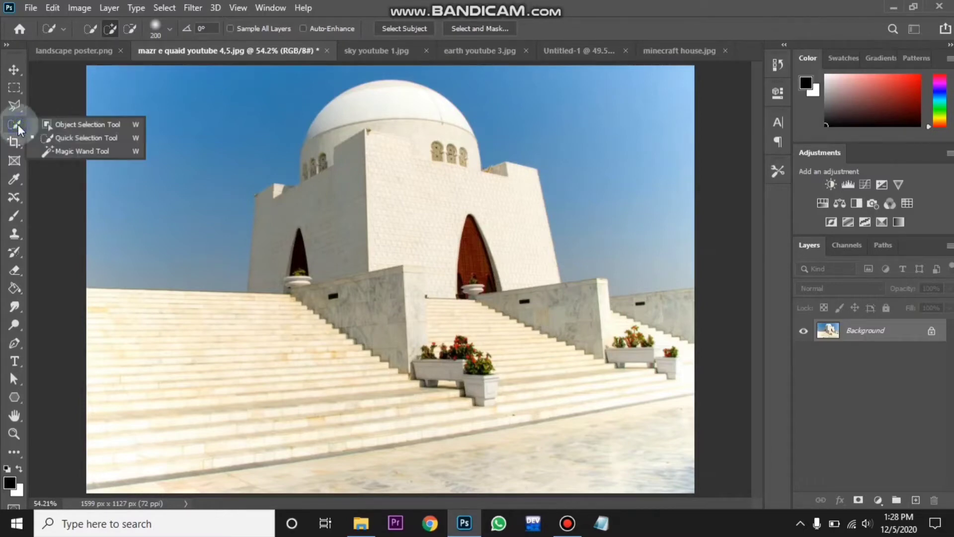
{"action": "left_click", "coordinate": [57, 138]}
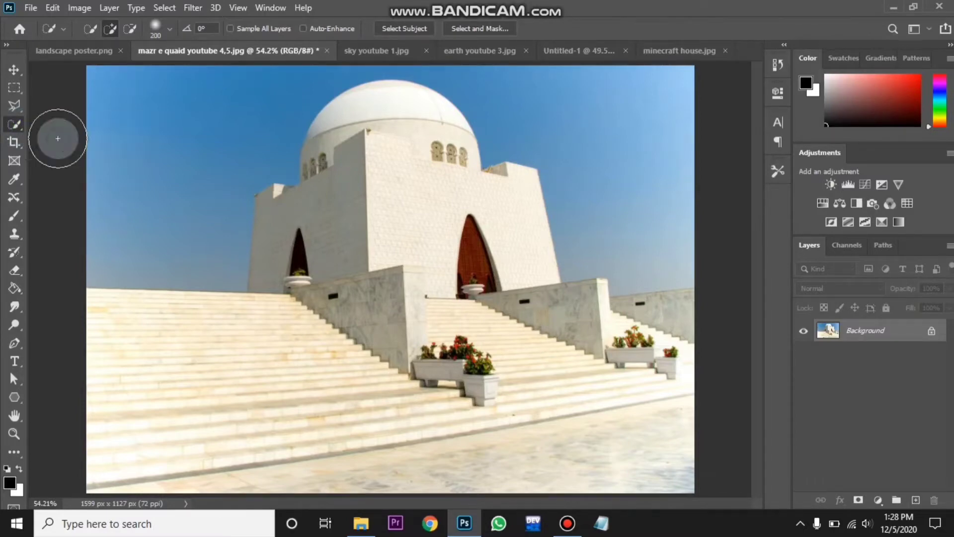
{"action": "left_click", "coordinate": [173, 128]}
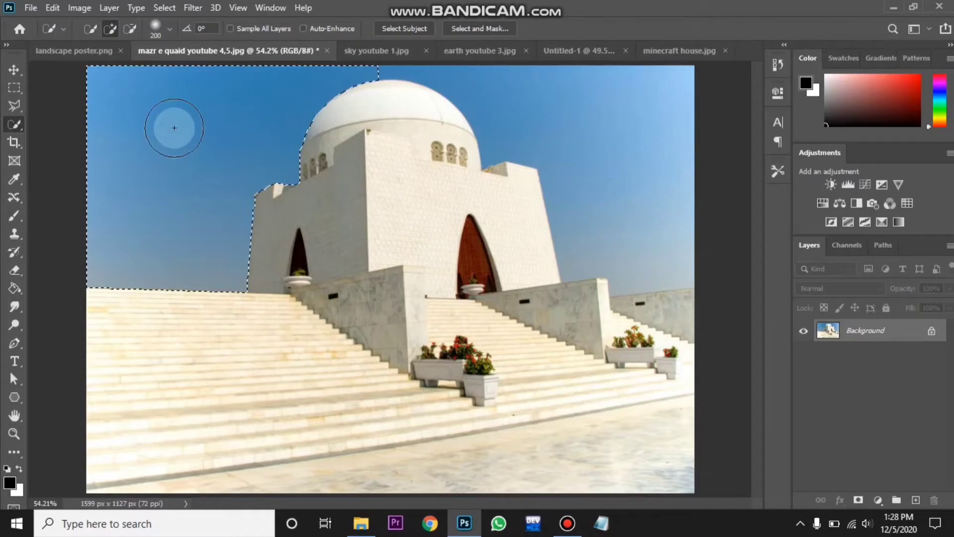
{"action": "left_click", "coordinate": [615, 126]}
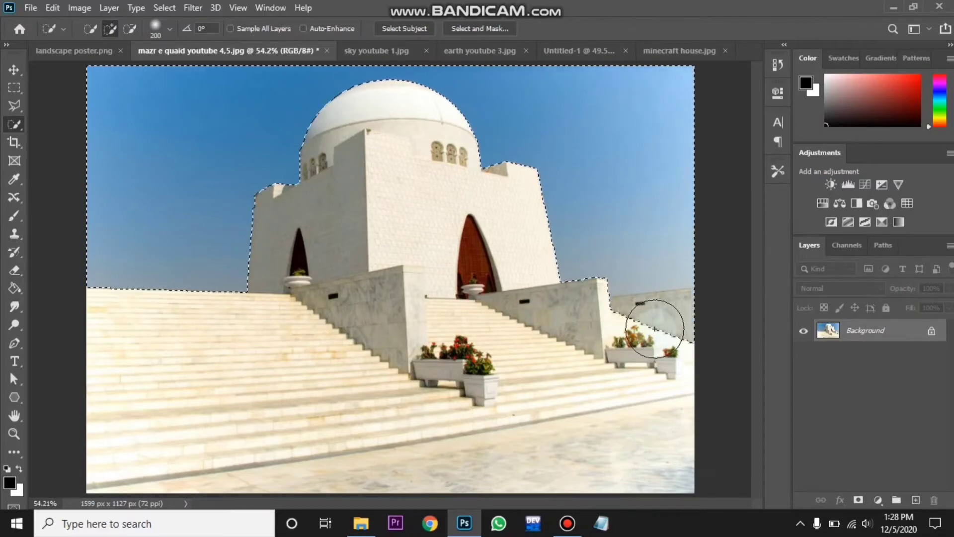
{"action": "key", "text": "alt"}
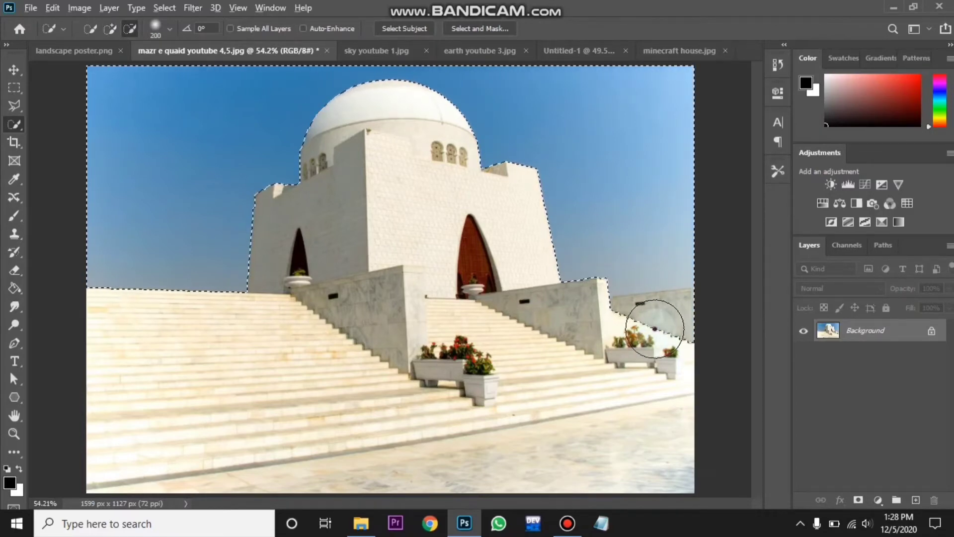
{"action": "left_click", "coordinate": [655, 329], "text": "alt"}
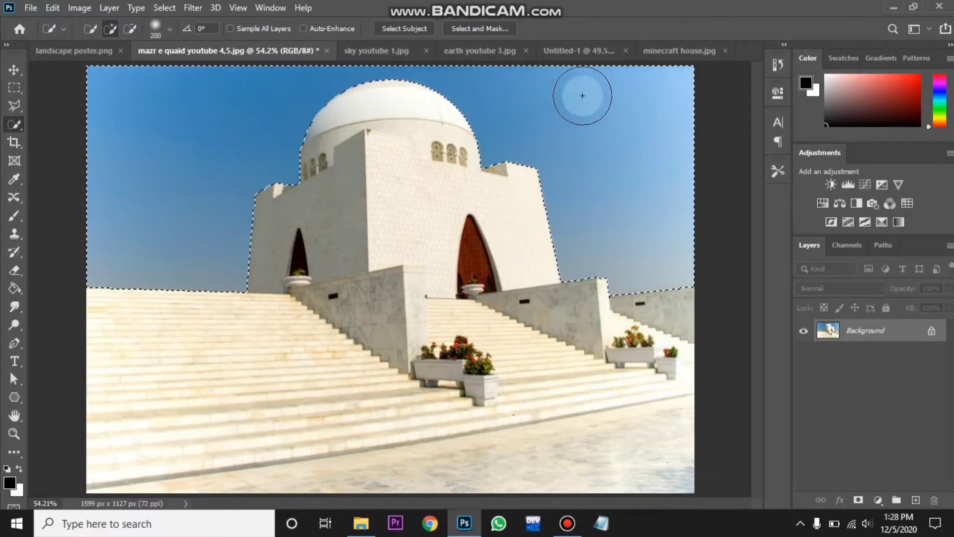
- Add a layer mask from the selection and invert it so the sky is hidden
{"action": "left_click", "coordinate": [858, 500]}
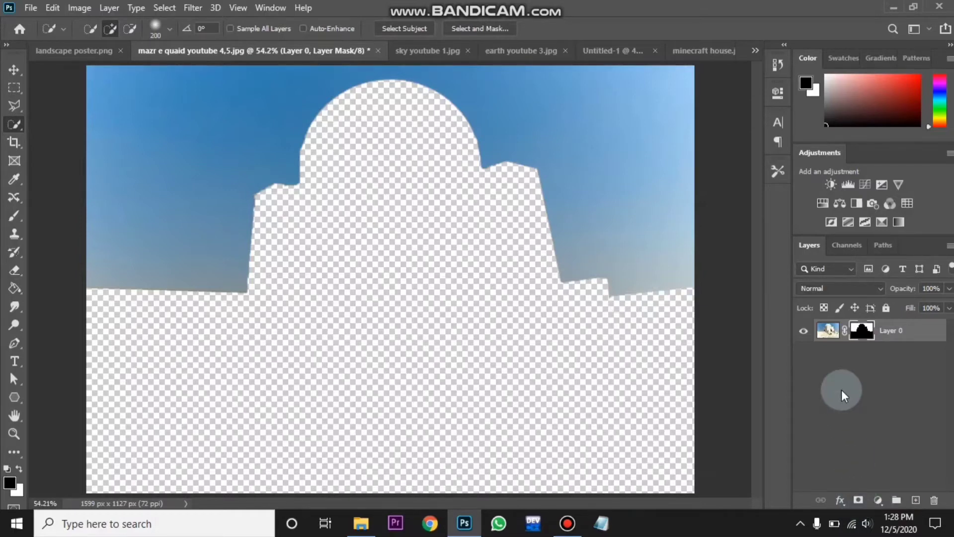
{"action": "key", "text": "ctrl+i"}
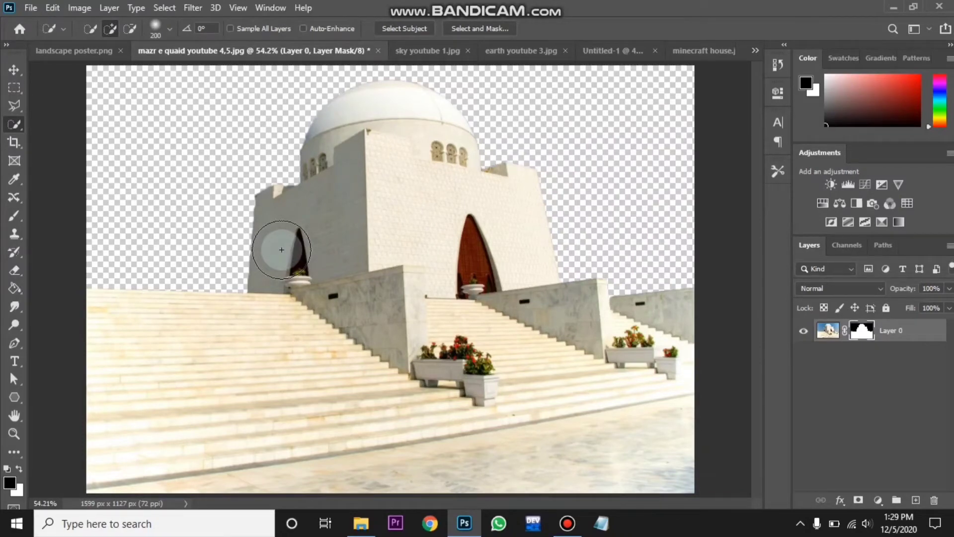
- Open Select and Mask and set the edge detection radius to 250 px
{"action": "left_click", "coordinate": [166, 8]}
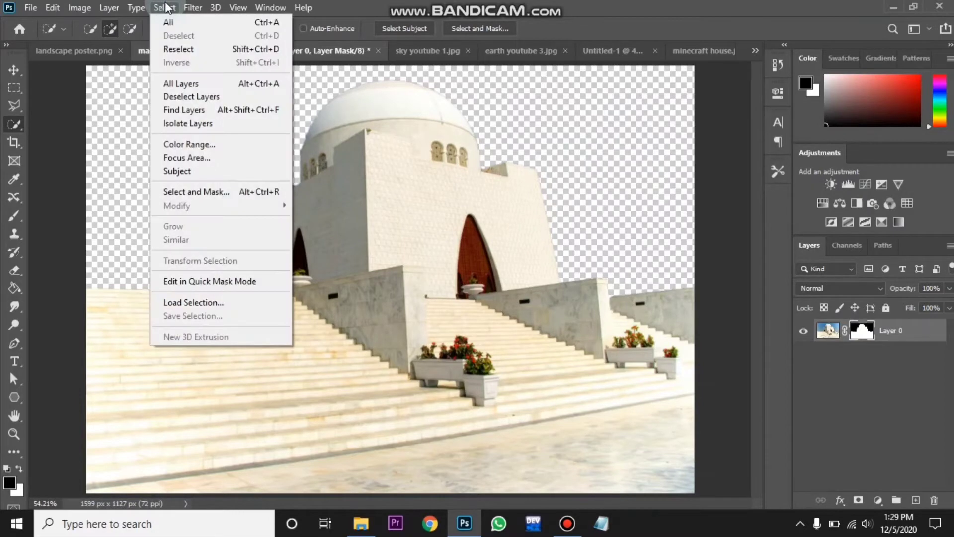
{"action": "left_click", "coordinate": [248, 198]}
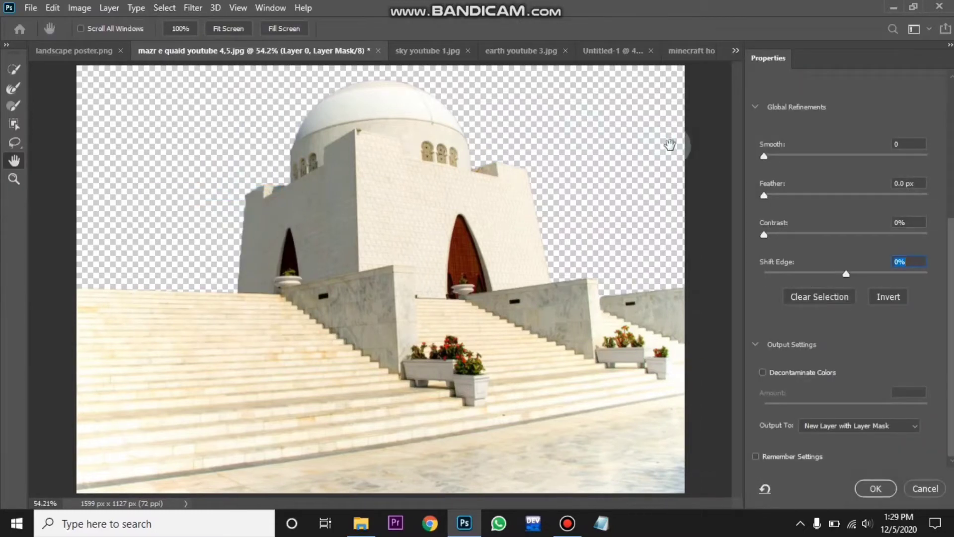
{"action": "scroll", "coordinate": [850, 207], "scroll_direction": "up", "scroll_amount": 5}
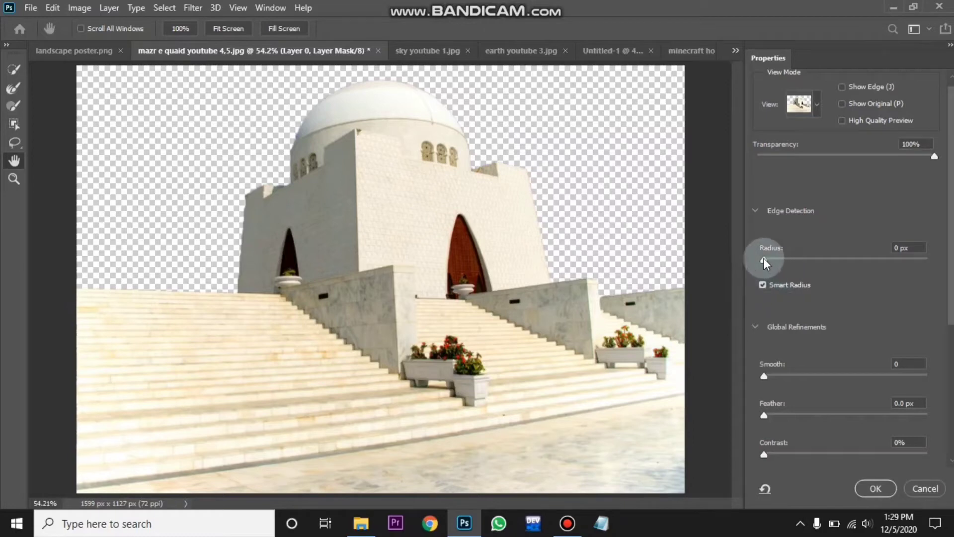
{"action": "left_click_drag", "start_coordinate": [765, 259], "coordinate": [865, 265]}
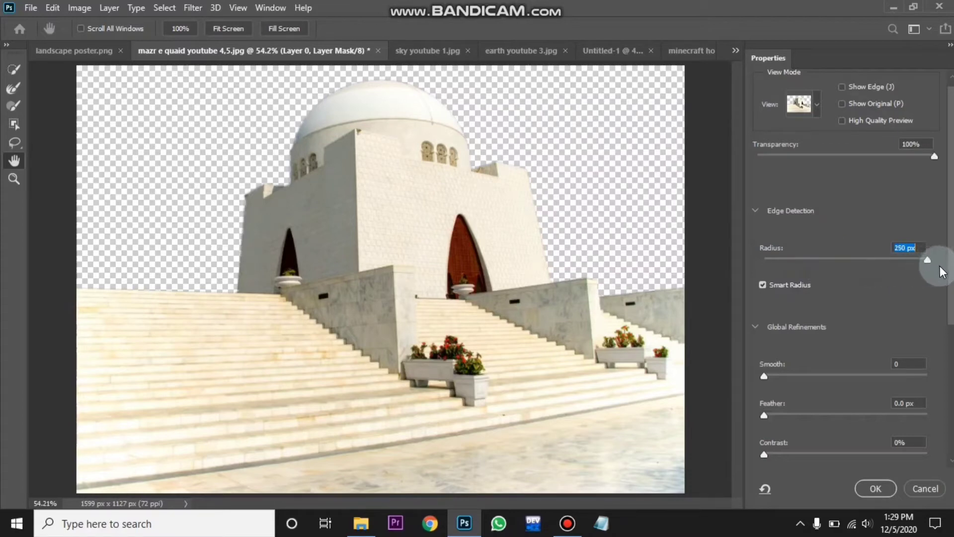
- Set the Shift Edge value to 25%
{"action": "scroll", "coordinate": [934, 283], "scroll_direction": "down", "scroll_amount": 3}
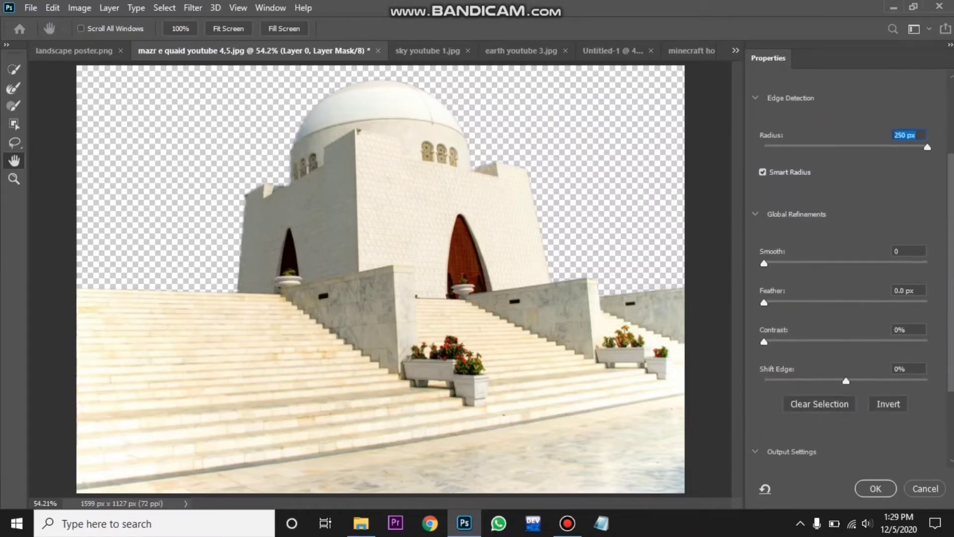
{"action": "scroll", "coordinate": [855, 263], "scroll_direction": "down", "scroll_amount": 2}
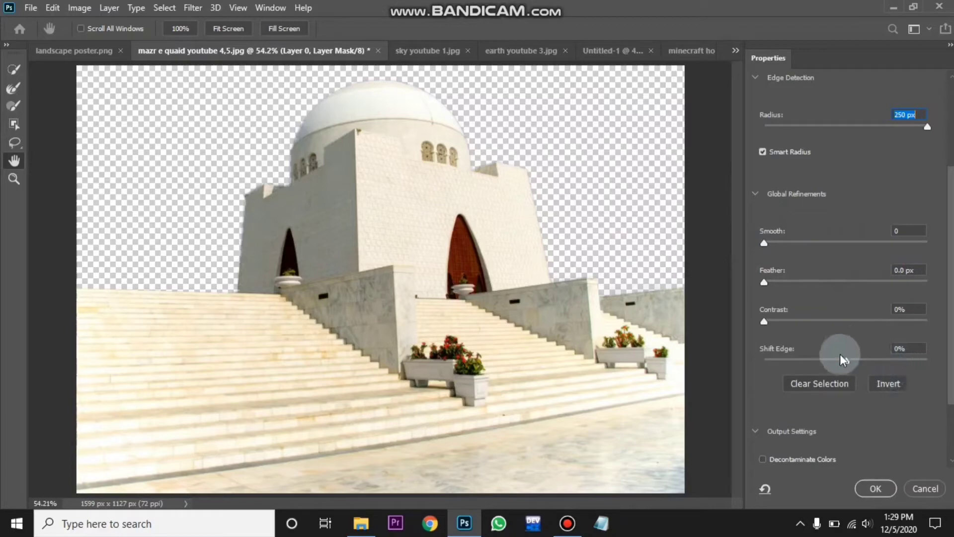
{"action": "left_click_drag", "start_coordinate": [846, 361], "coordinate": [864, 358]}
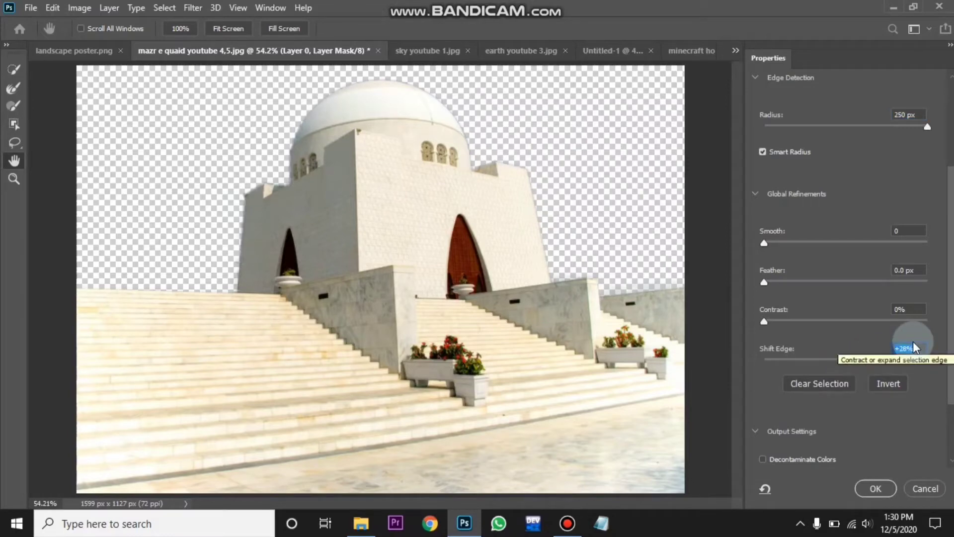
{"action": "type", "text": "25"}
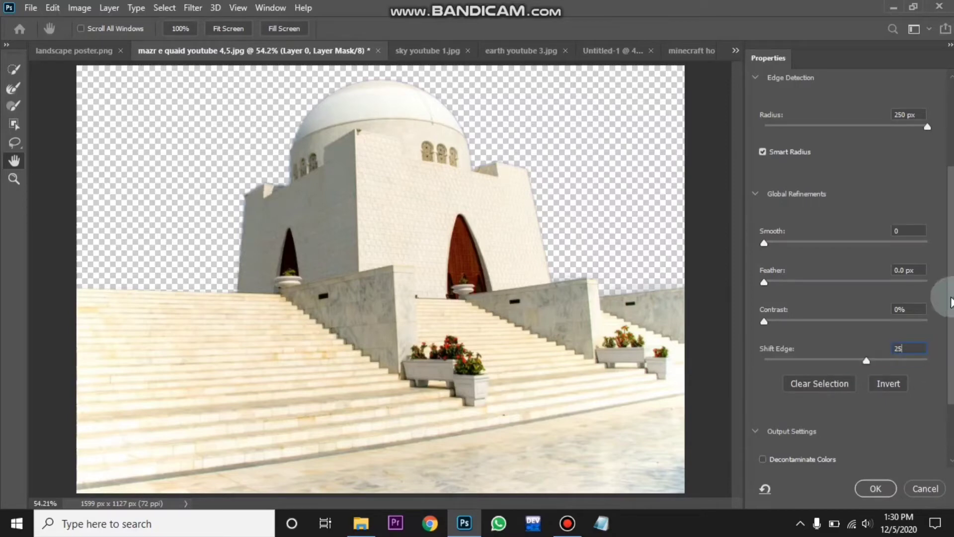
- Enable Decontaminate Colors and apply the mask refinement as a new layer with layer mask
{"action": "left_click_drag", "start_coordinate": [952, 298], "coordinate": [952, 354]}
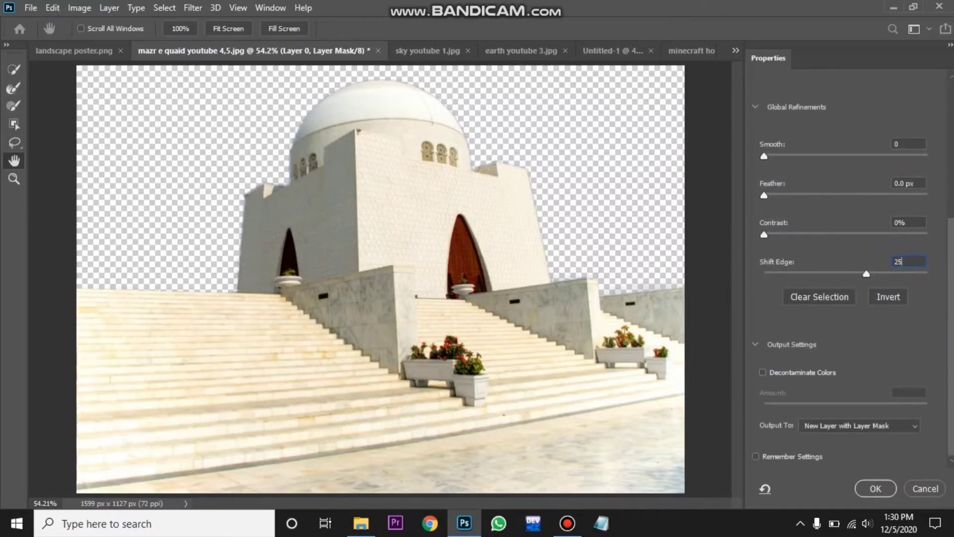
{"action": "left_click", "coordinate": [765, 374]}
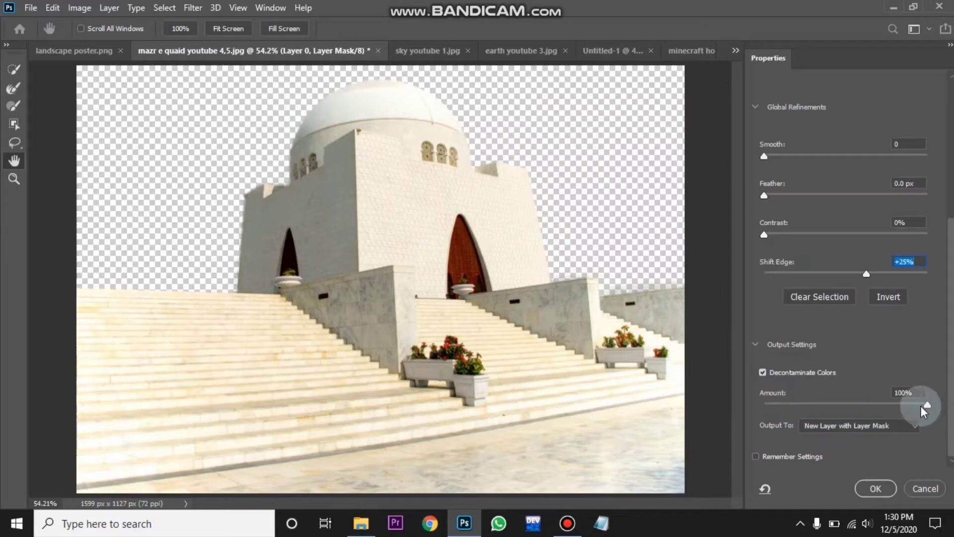
{"action": "left_click", "coordinate": [871, 490]}
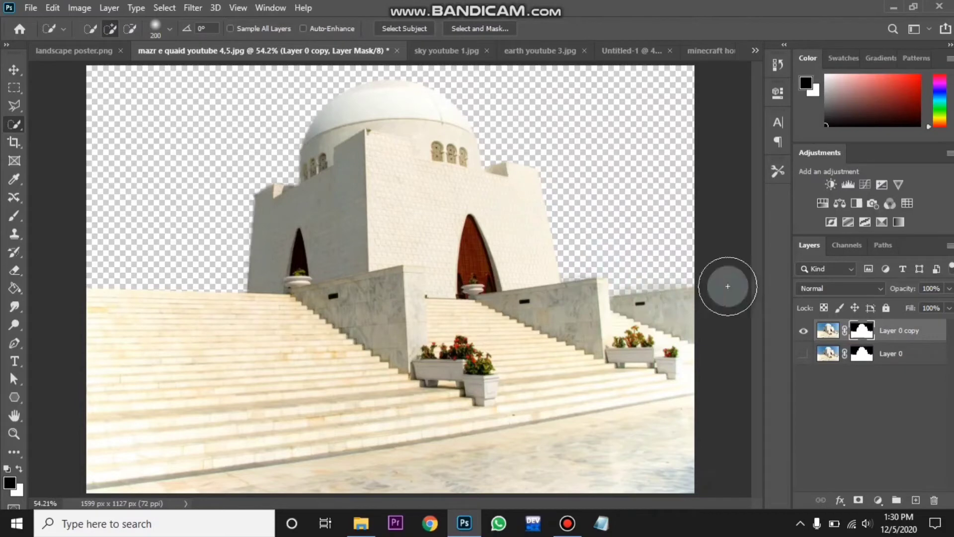
- Duplicate the refined monument layer into the Untitled-1 document
{"action": "left_click", "coordinate": [950, 247]}
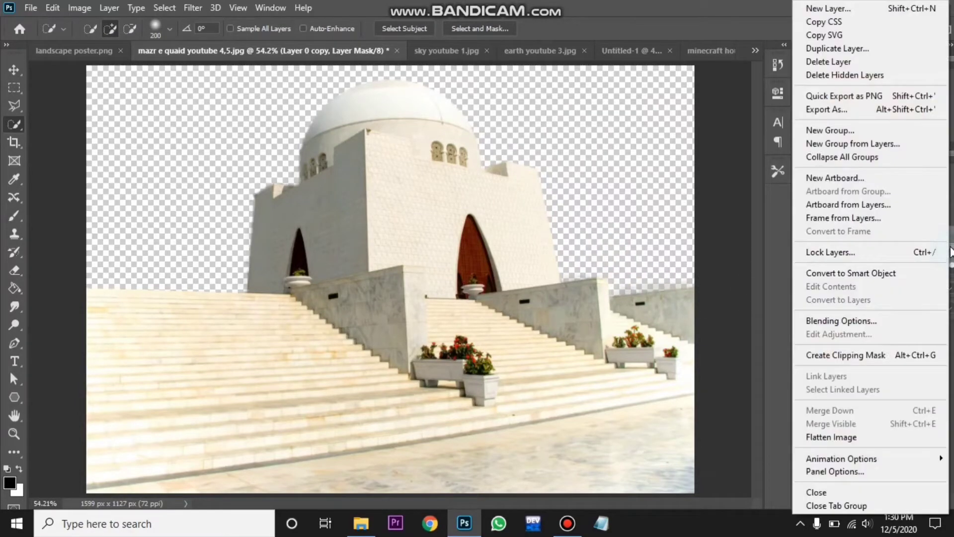
{"action": "left_click", "coordinate": [862, 48]}
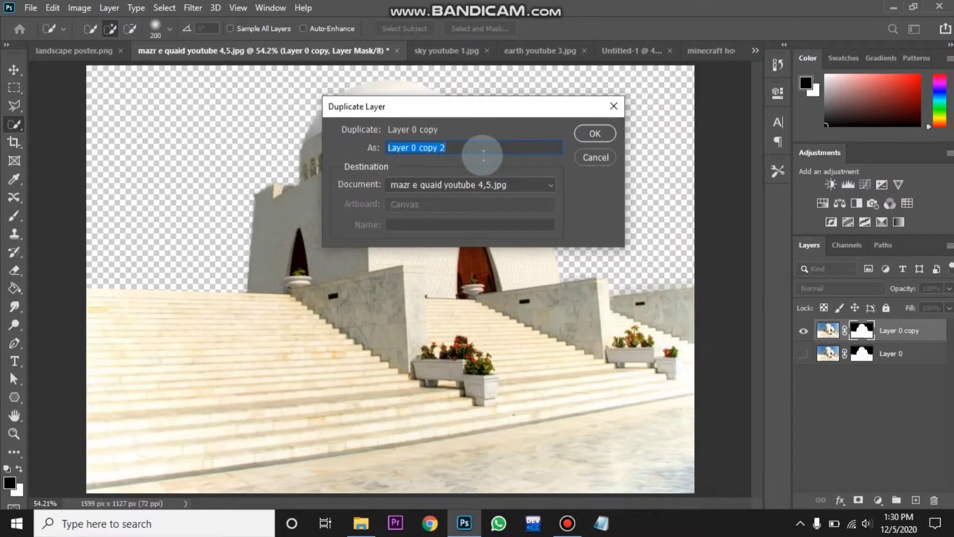
{"action": "left_click", "coordinate": [392, 188]}
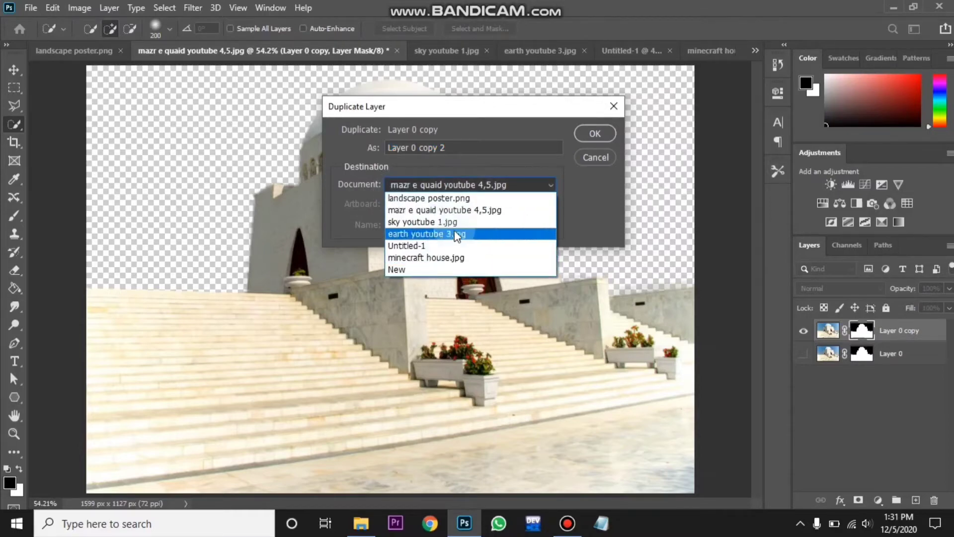
{"action": "left_click", "coordinate": [456, 246]}
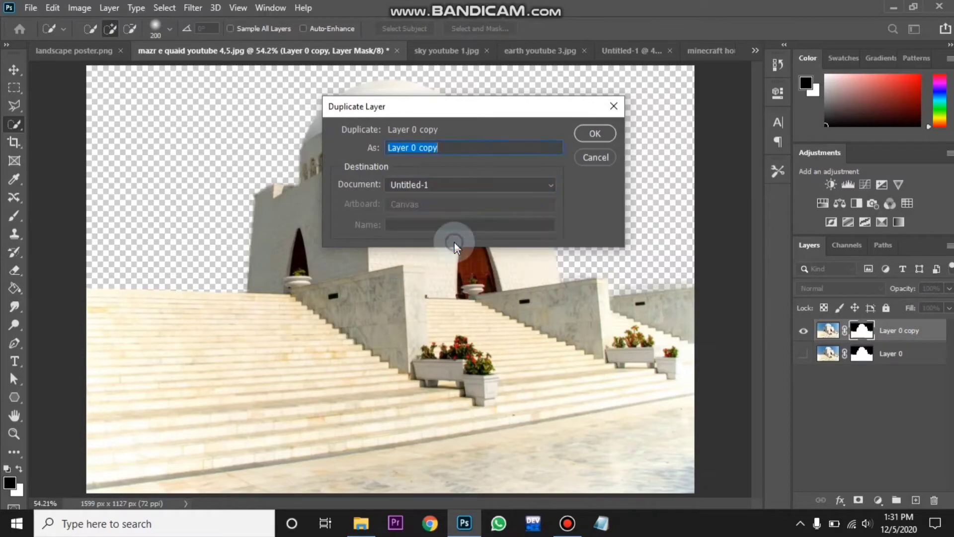
{"action": "left_click", "coordinate": [584, 137]}
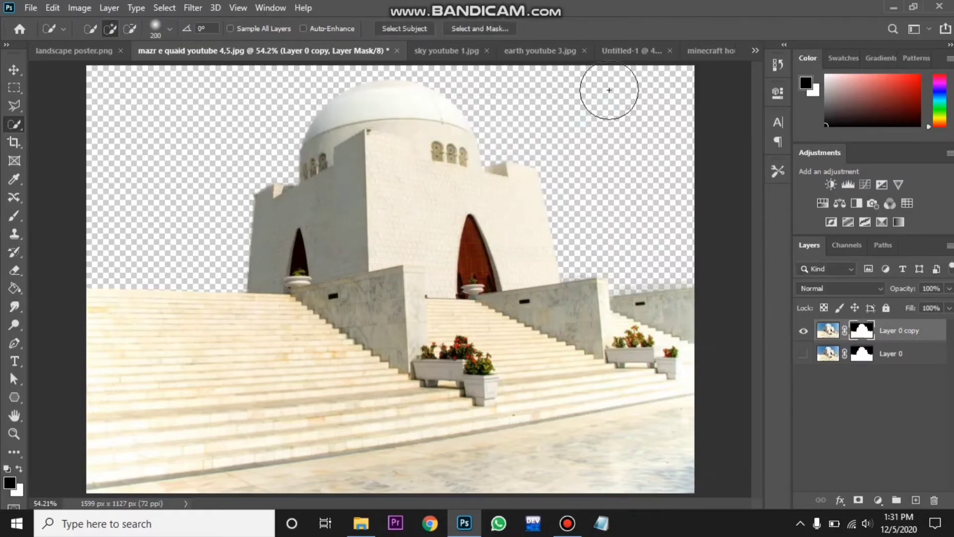
- Move the monument layer slightly down and right in the Untitled-1 document
{"action": "left_click", "coordinate": [620, 52]}
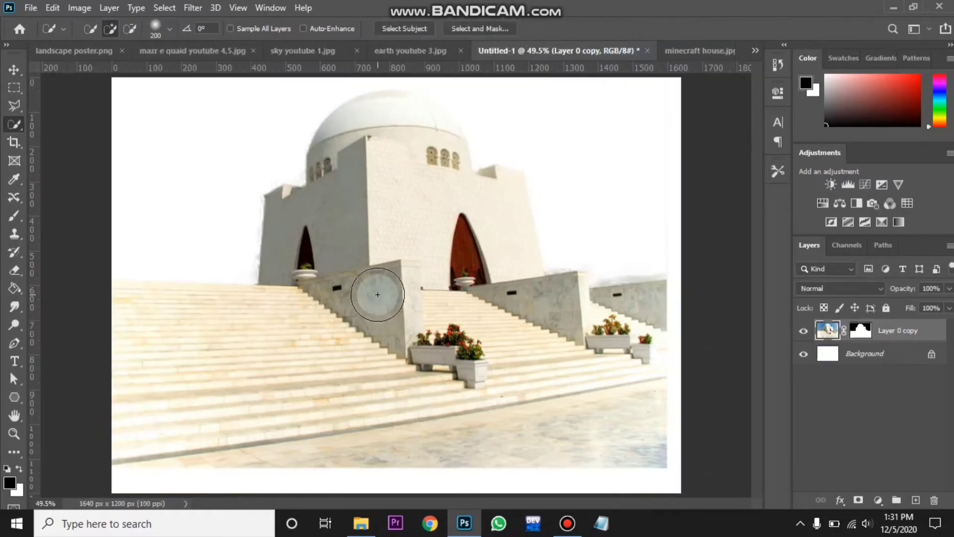
{"action": "left_click", "coordinate": [19, 69]}
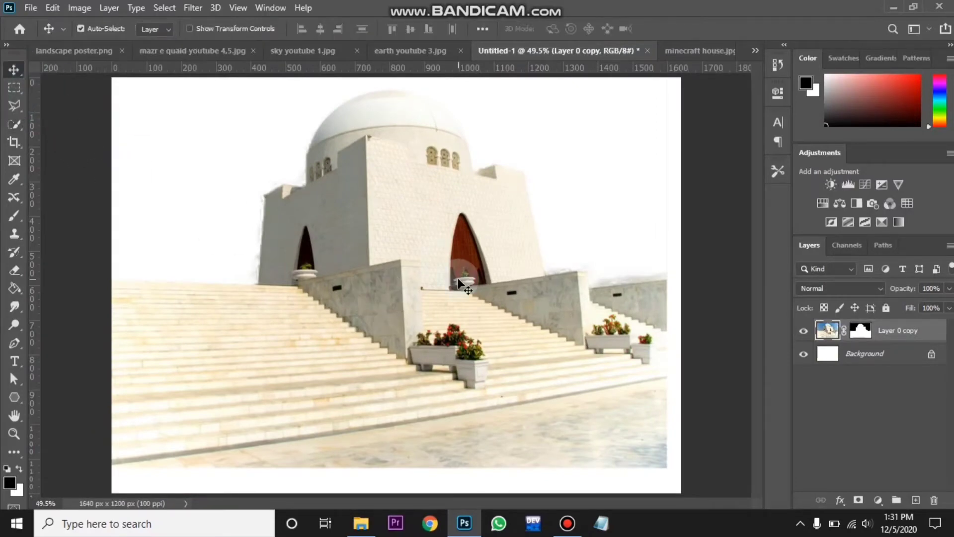
{"action": "left_click_drag", "start_coordinate": [458, 279], "coordinate": [472, 305]}
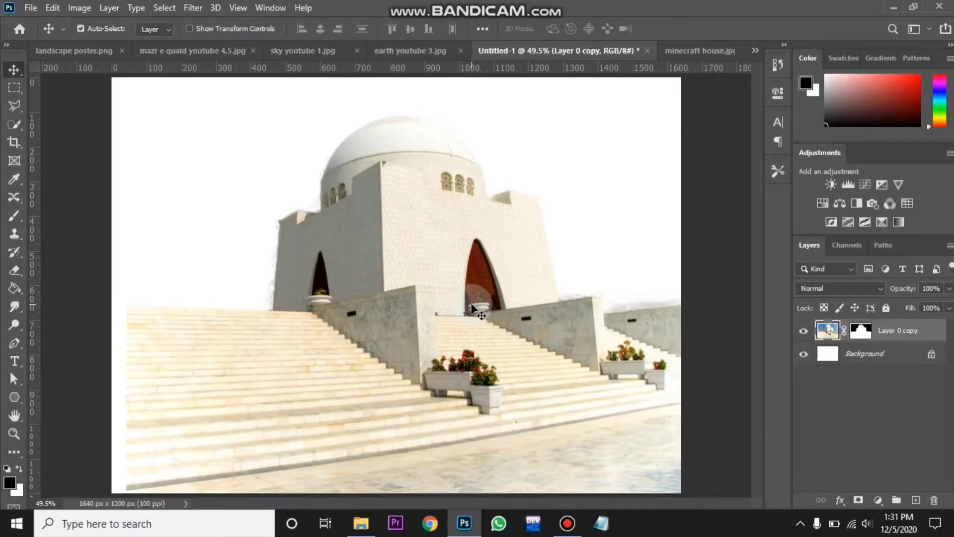
- Scale the monument layer down to about 68% from its top-left corner with Free Transform
{"action": "key", "text": "ctrl+minus"}
{"action": "key", "text": "ctrl+minus"}
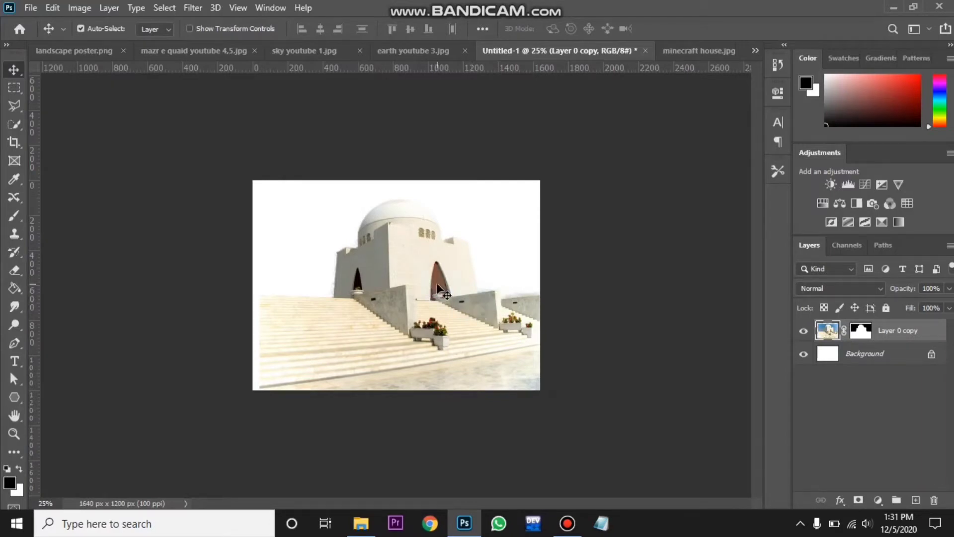
{"action": "key", "text": "ctrl+t"}
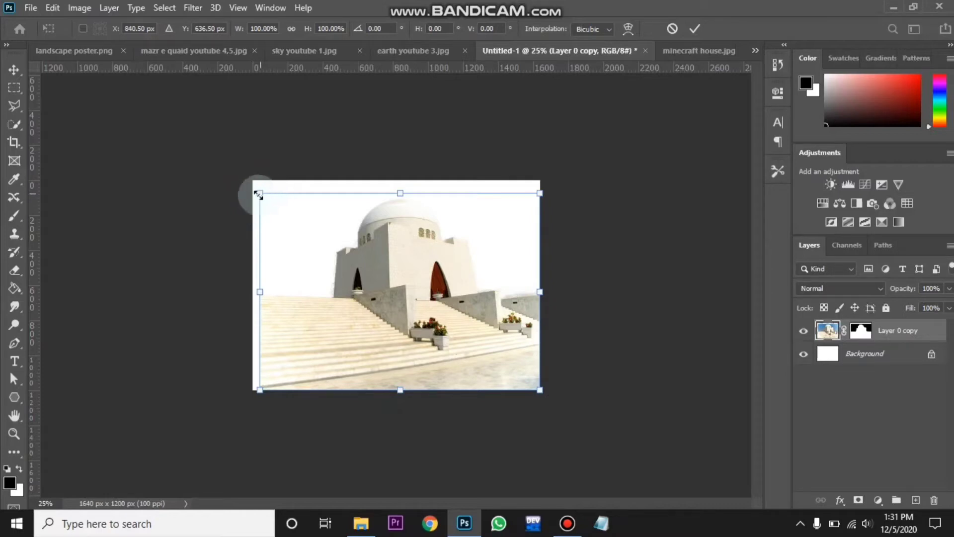
{"action": "left_click_drag", "start_coordinate": [260, 194], "coordinate": [352, 255]}
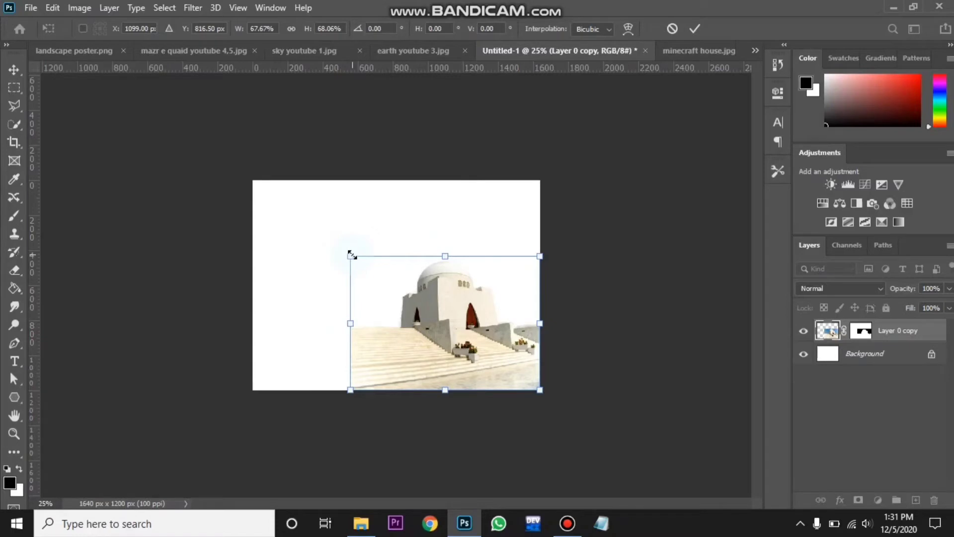
{"action": "key", "text": "Return"}
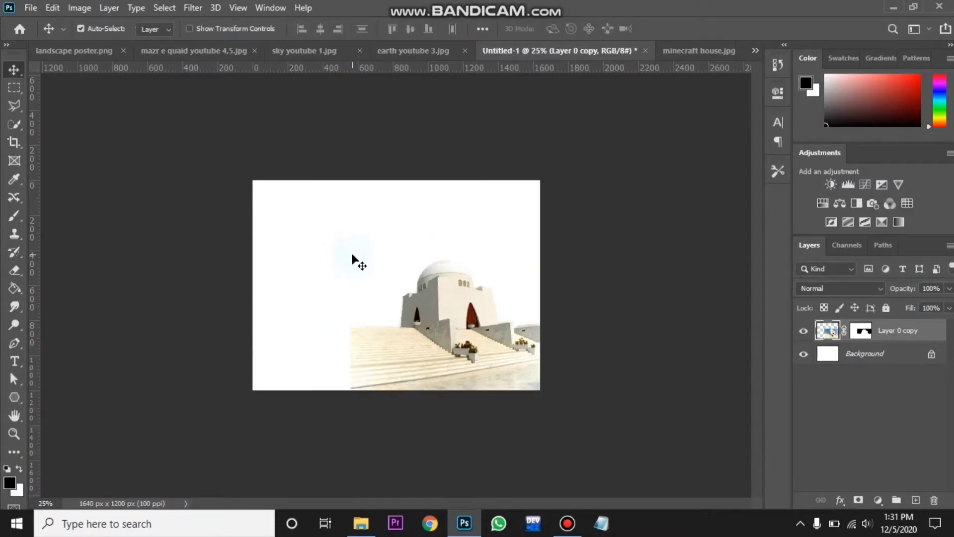
- Scale the monument layer down to about 86% width and 79% height with Free Transform and shift it slightly left
{"action": "key", "text": "ctrl+0"}
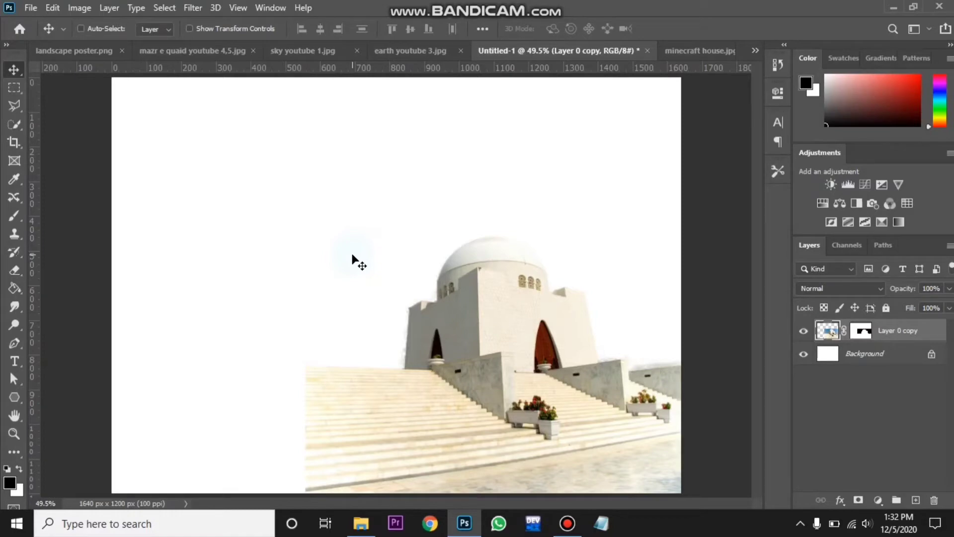
{"action": "key", "text": "ctrl"}
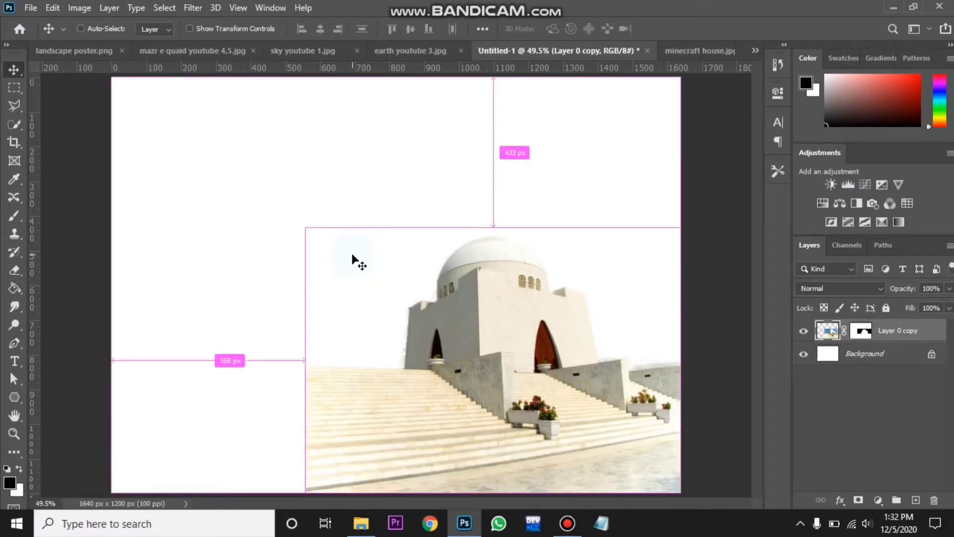
{"action": "key", "text": "ctrl+t"}
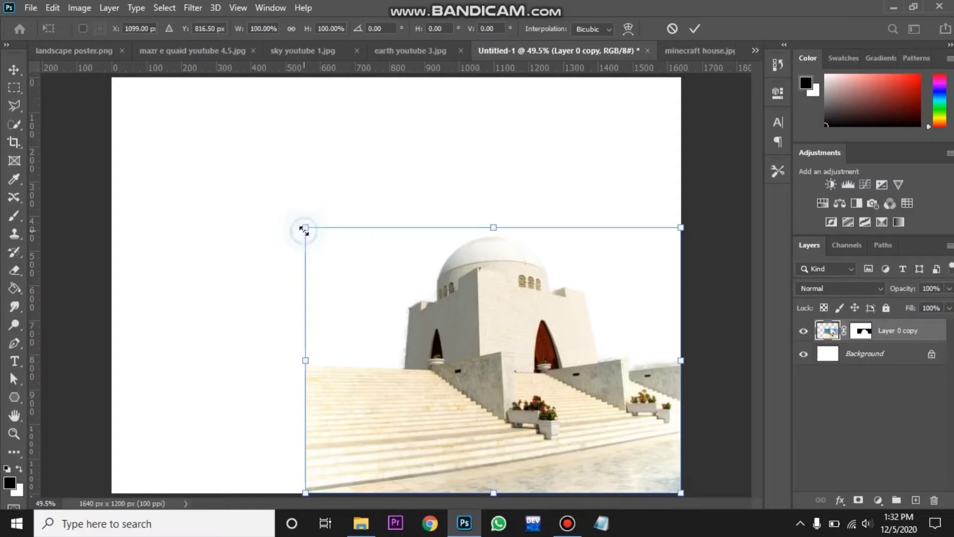
{"action": "left_click_drag", "start_coordinate": [304, 230], "coordinate": [383, 299]}
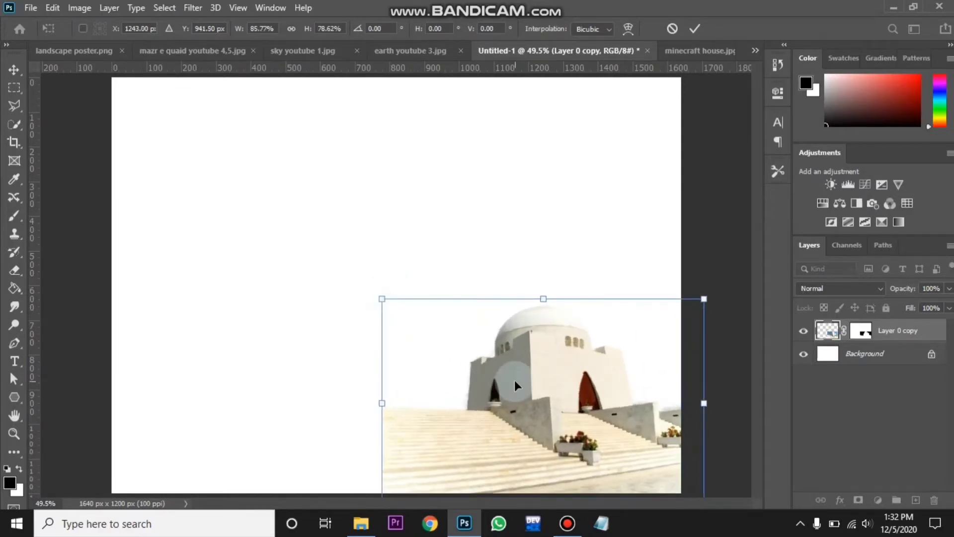
{"action": "left_click_drag", "start_coordinate": [515, 380], "coordinate": [489, 369]}
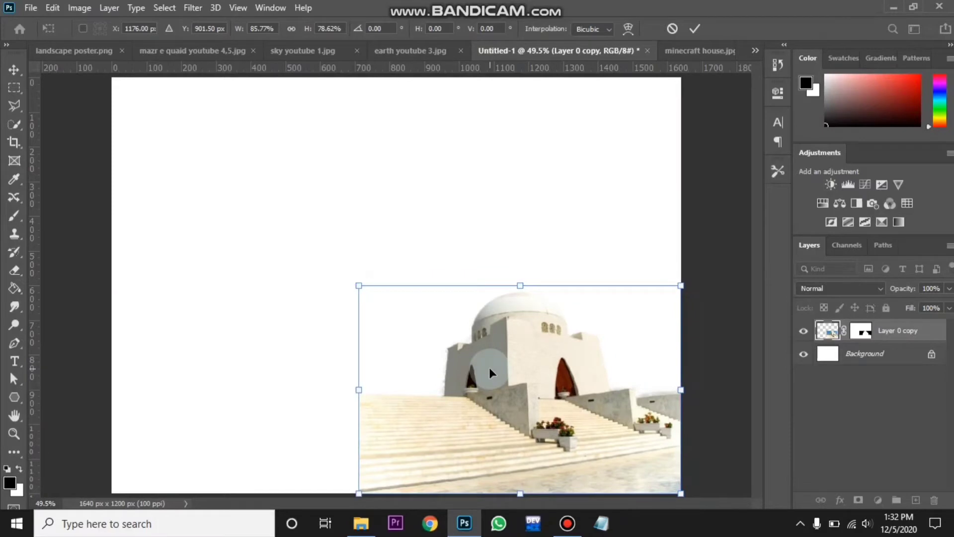
{"action": "key", "text": "Return"}
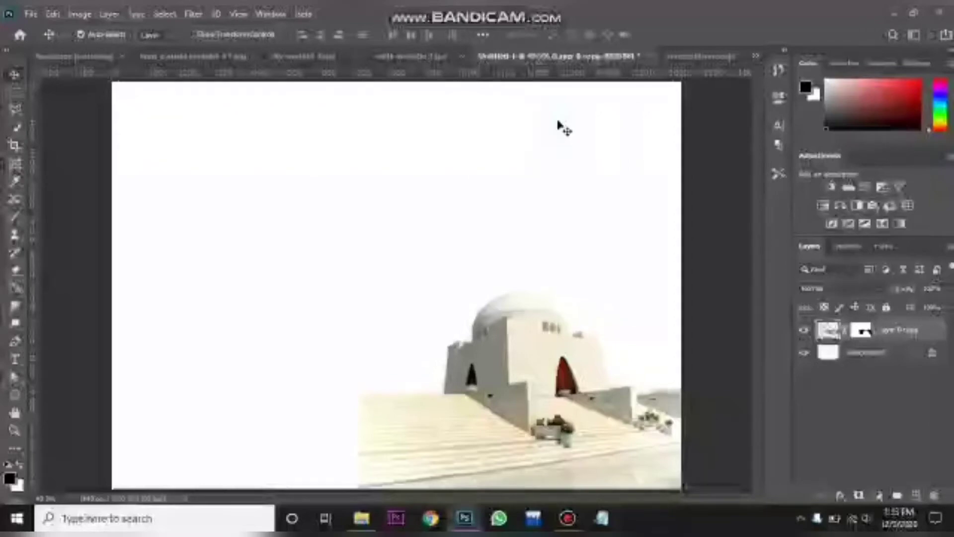
- Switch to the minecraft house.jpg document and select its blue sky with the Magic Wand tool
{"action": "left_click", "coordinate": [673, 58]}
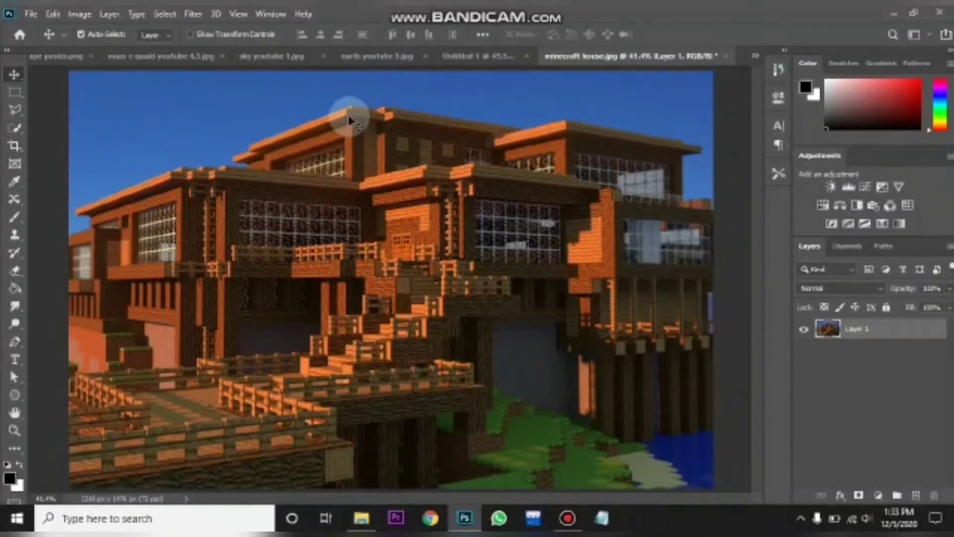
{"action": "left_click", "coordinate": [18, 132]}
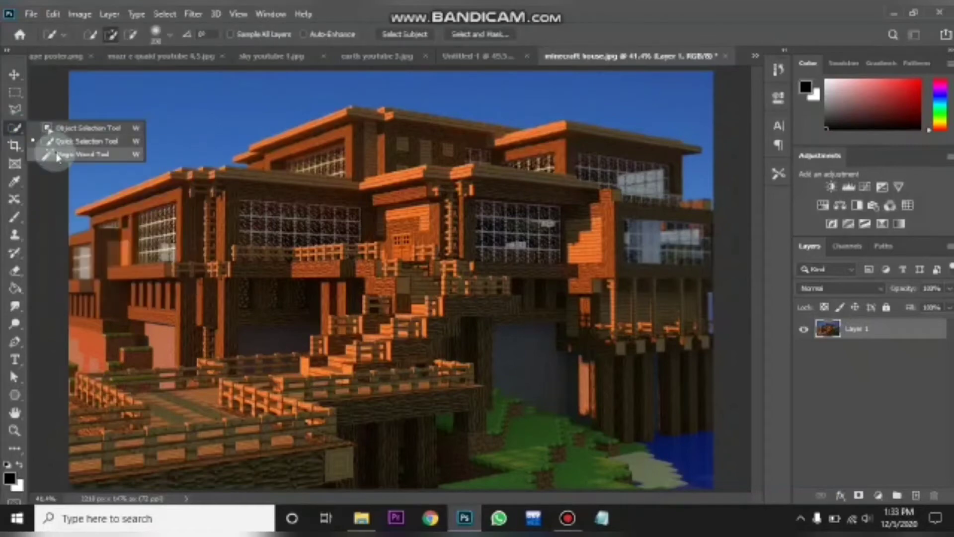
{"action": "left_click", "coordinate": [63, 157]}
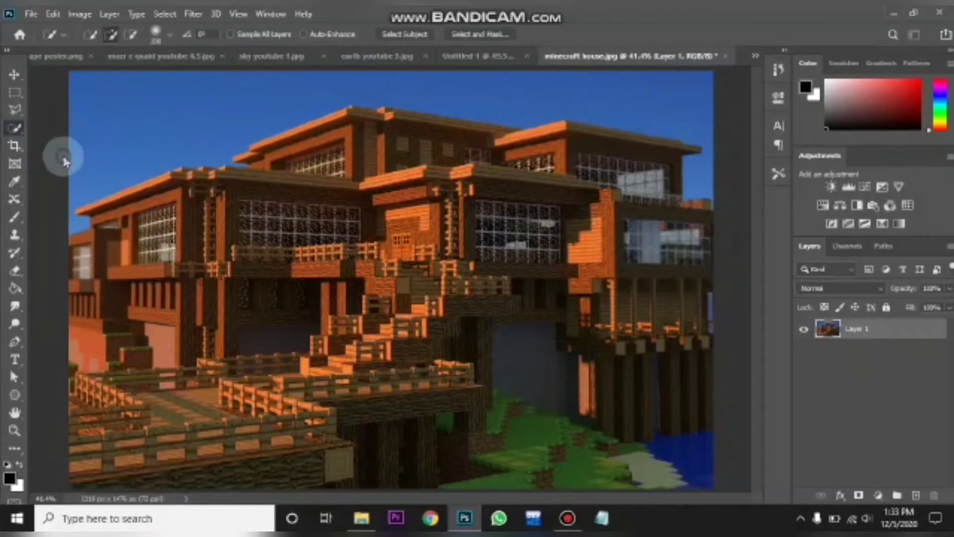
{"action": "left_click", "coordinate": [121, 128]}
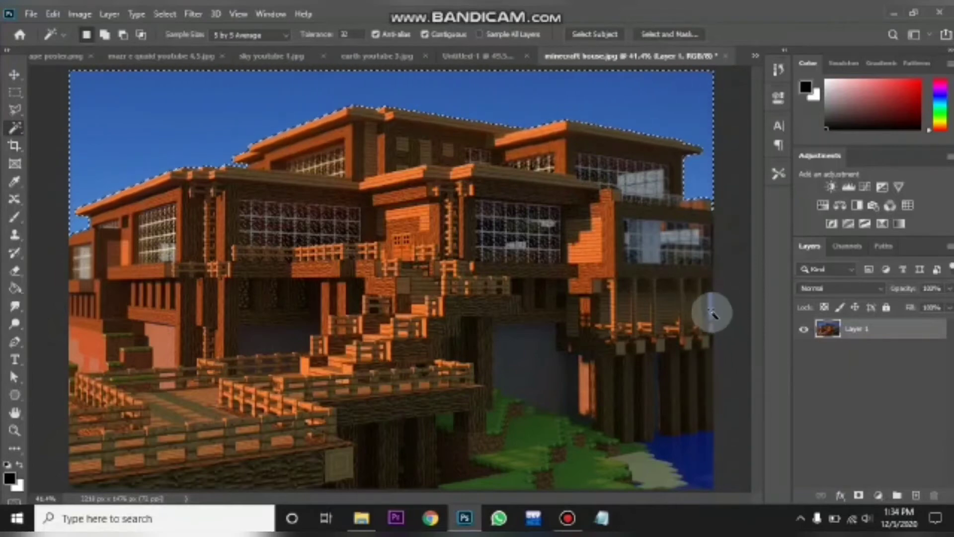
- Add the small blue sky patches along the building's right edge to the Magic Wand selection
{"action": "key", "text": "z"}
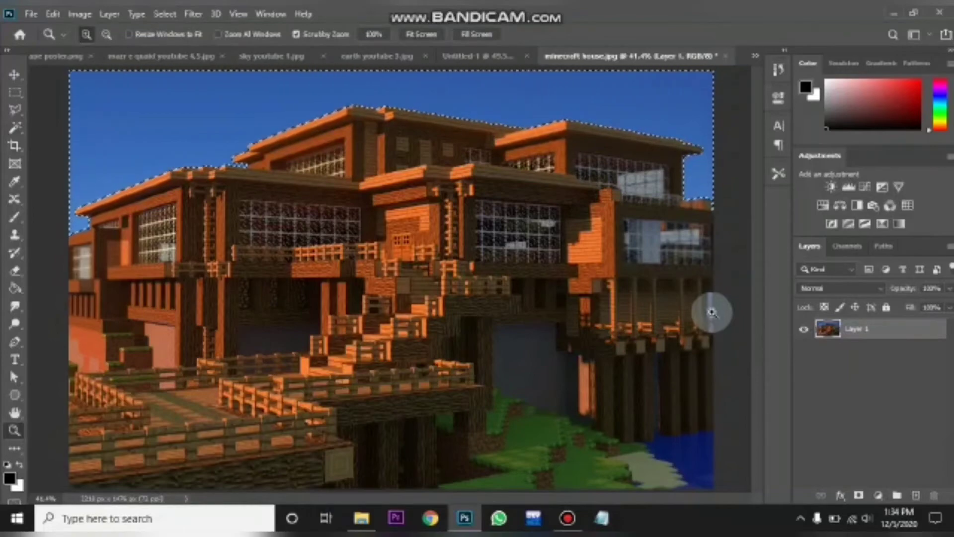
{"action": "left_click_drag", "start_coordinate": [696, 290], "coordinate": [784, 347]}
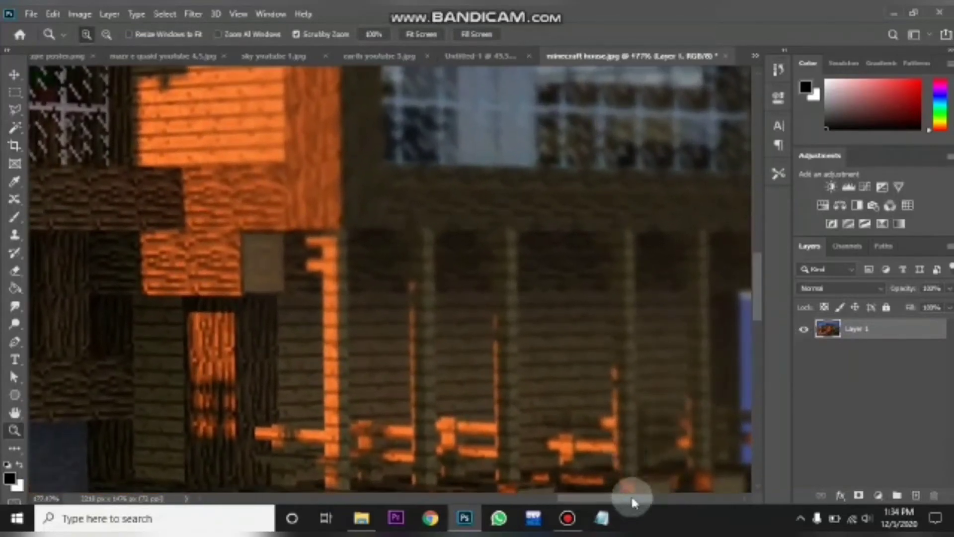
{"action": "left_click_drag", "start_coordinate": [633, 499], "coordinate": [645, 497]}
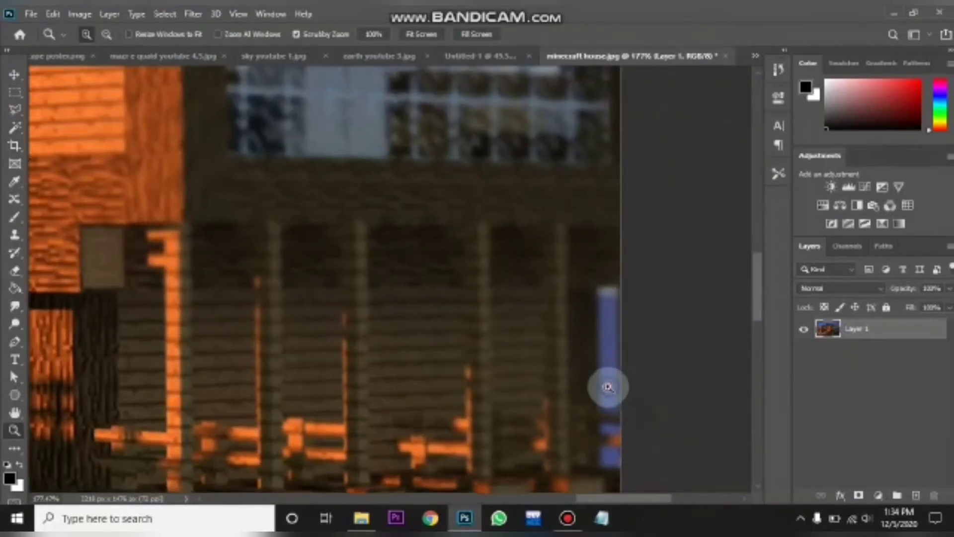
{"action": "left_click", "coordinate": [608, 387]}
{"action": "left_click", "coordinate": [608, 387]}
{"action": "left_click", "coordinate": [608, 386]}
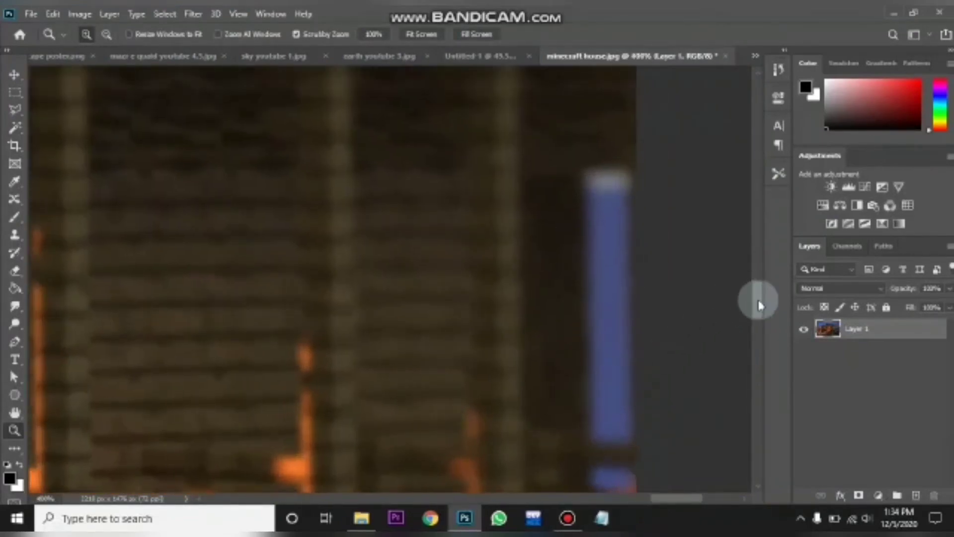
{"action": "scroll", "coordinate": [759, 305], "scroll_direction": "down", "scroll_amount": 3}
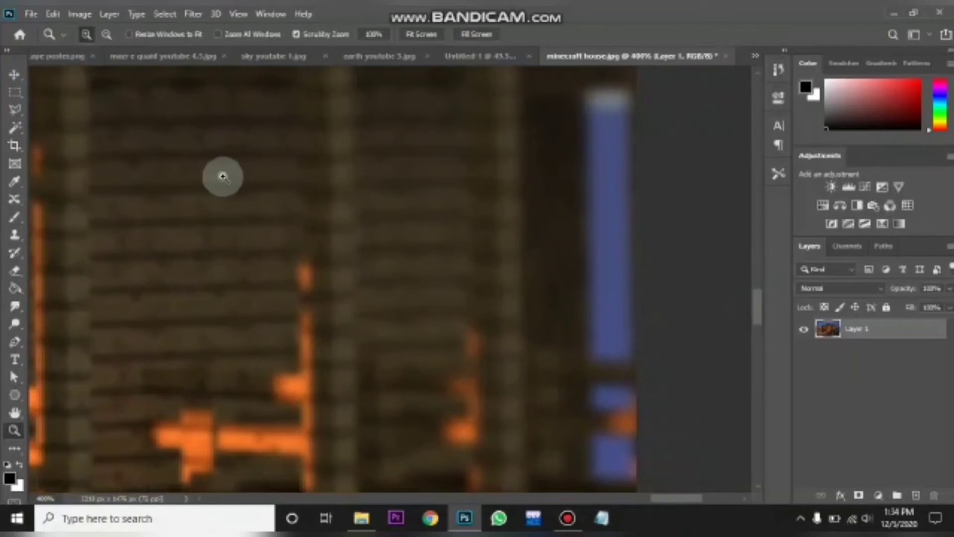
{"action": "left_click", "coordinate": [14, 126]}
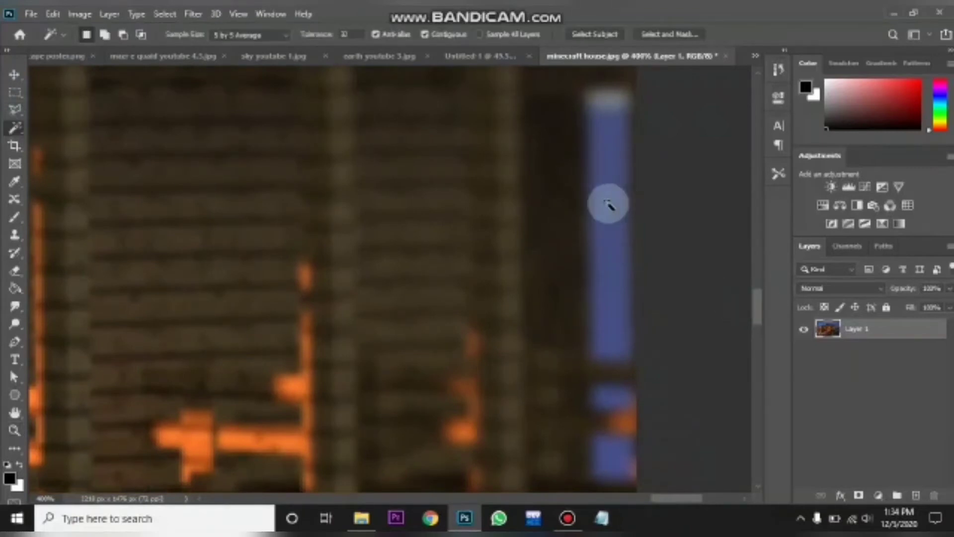
{"action": "key", "text": "shift"}
{"action": "left_click", "coordinate": [608, 204]}
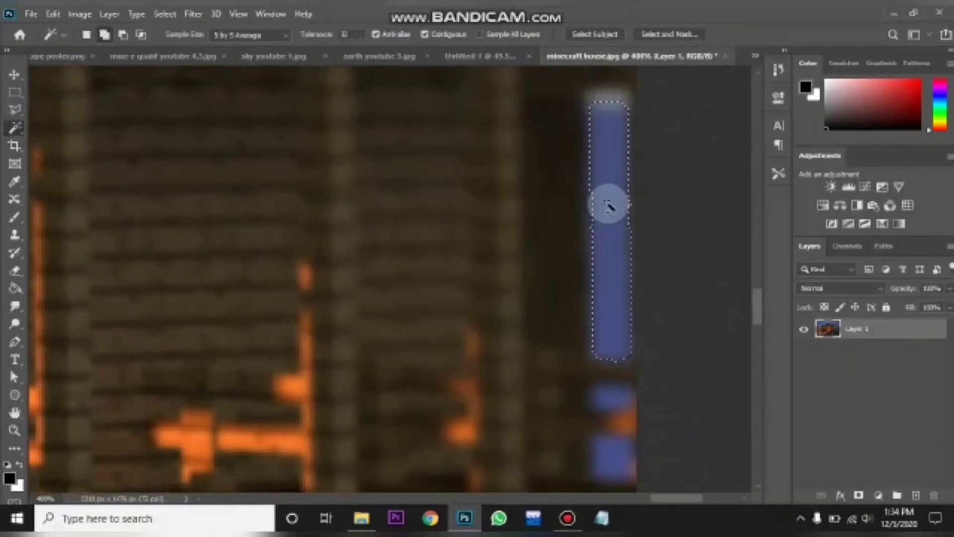
{"action": "left_click", "coordinate": [616, 394], "text": "shift"}
{"action": "left_click", "coordinate": [624, 462], "text": "shift"}
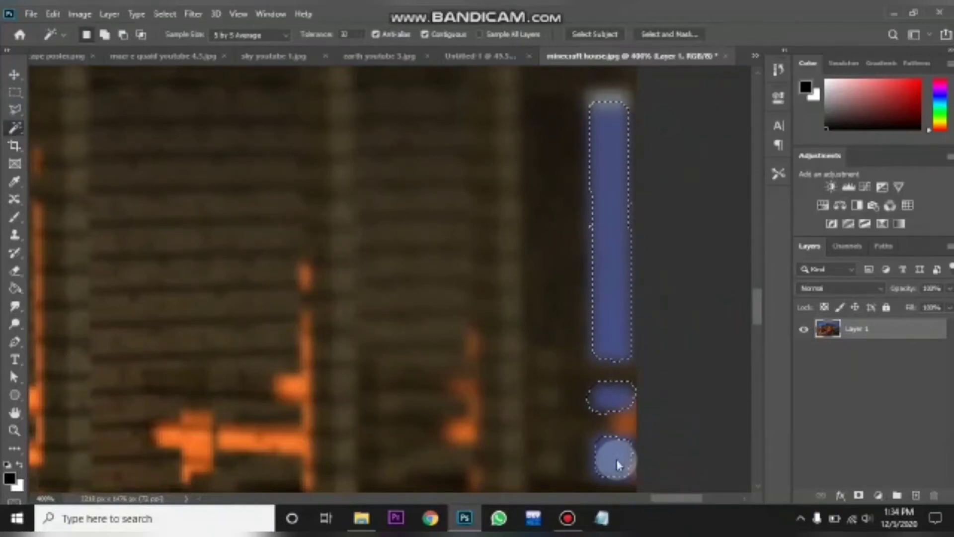
{"action": "key", "text": "shift"}
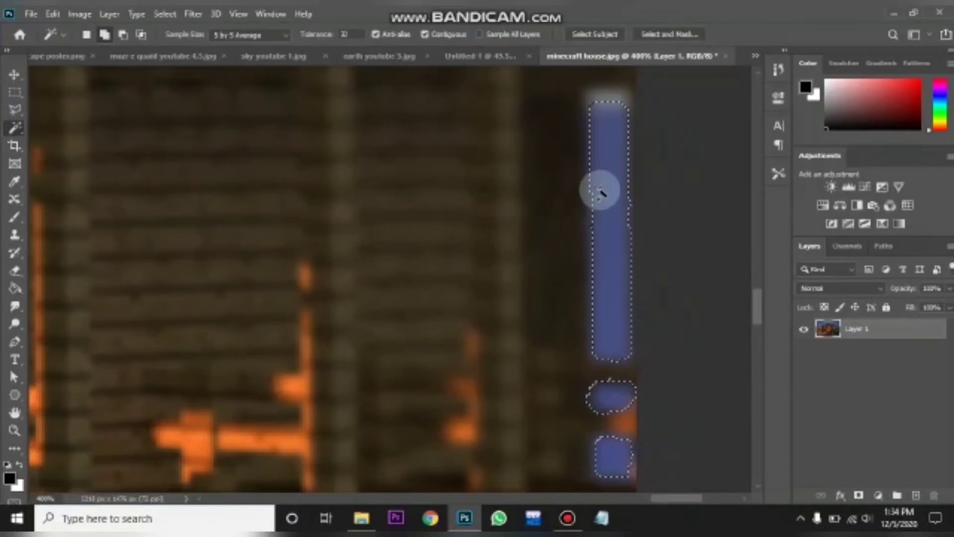
{"action": "left_click", "coordinate": [611, 97], "text": "shift"}
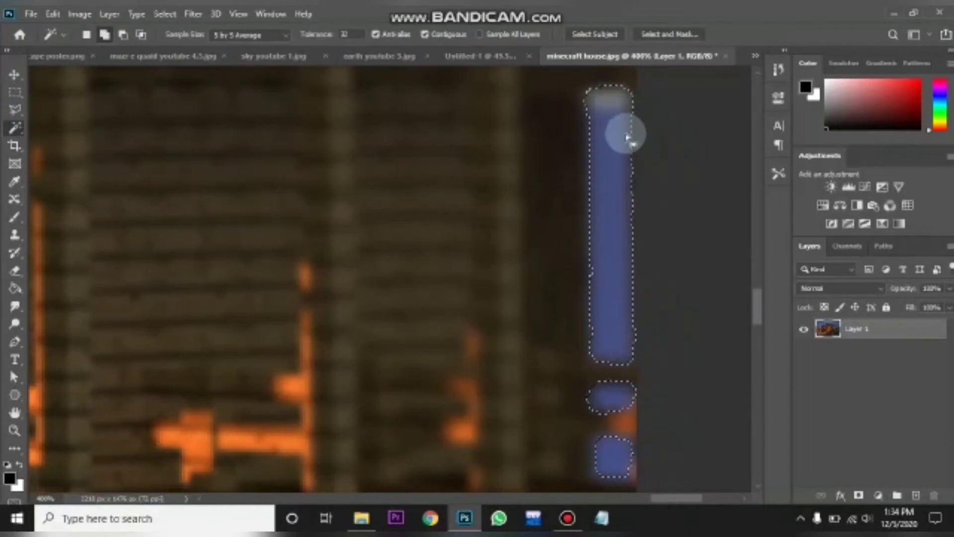
- Add a layer mask from the sky selection and invert it so the house remains without sky
{"action": "key", "text": "ctrl+0"}
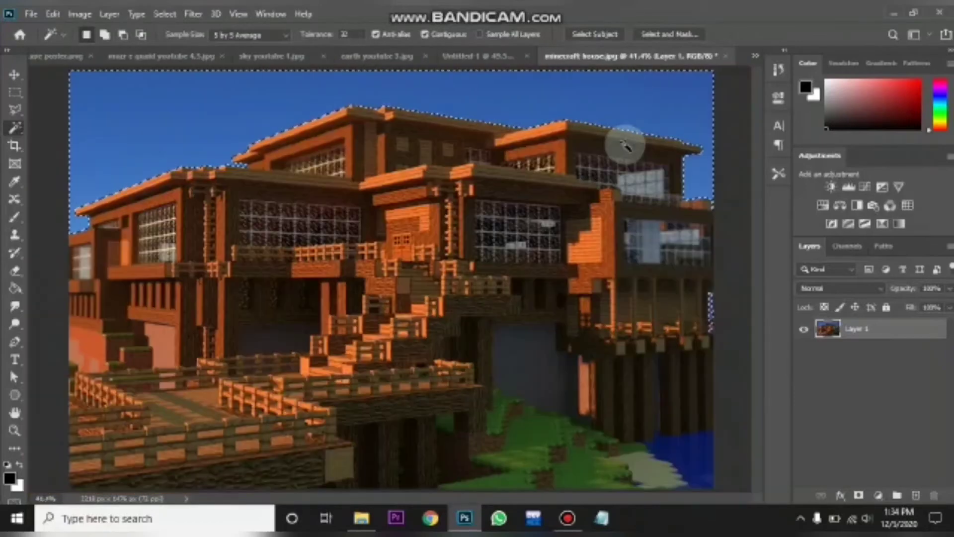
{"action": "left_click", "coordinate": [859, 496]}
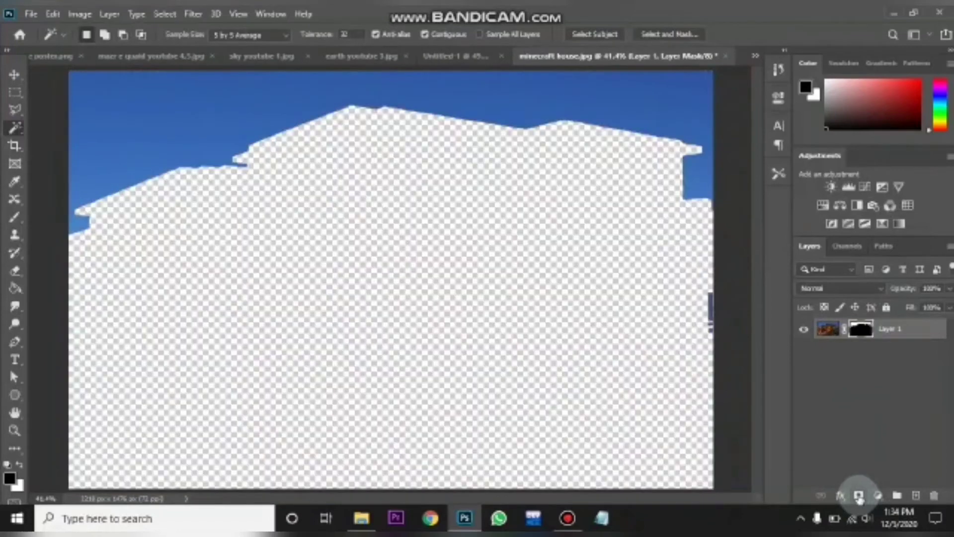
{"action": "key", "text": "ctrl+i"}
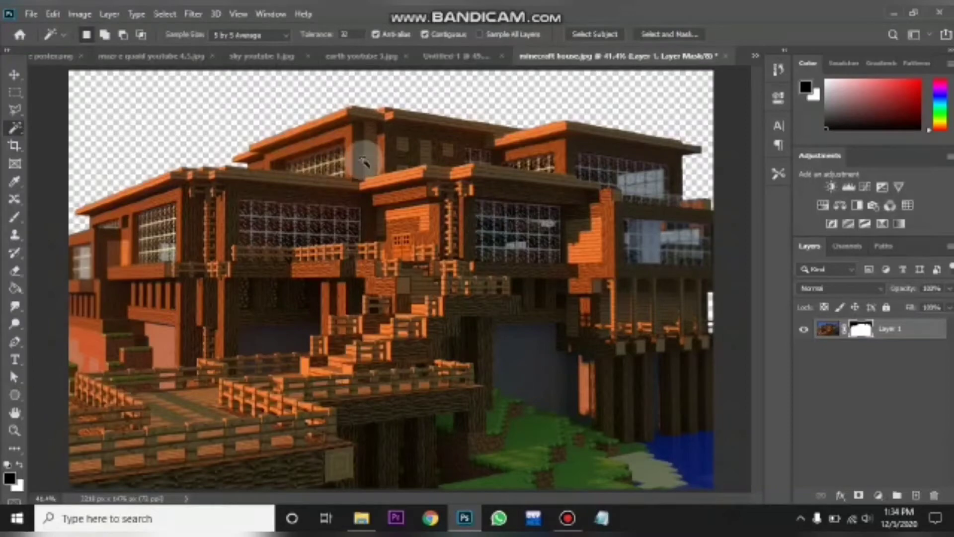
{"action": "key", "text": "z"}
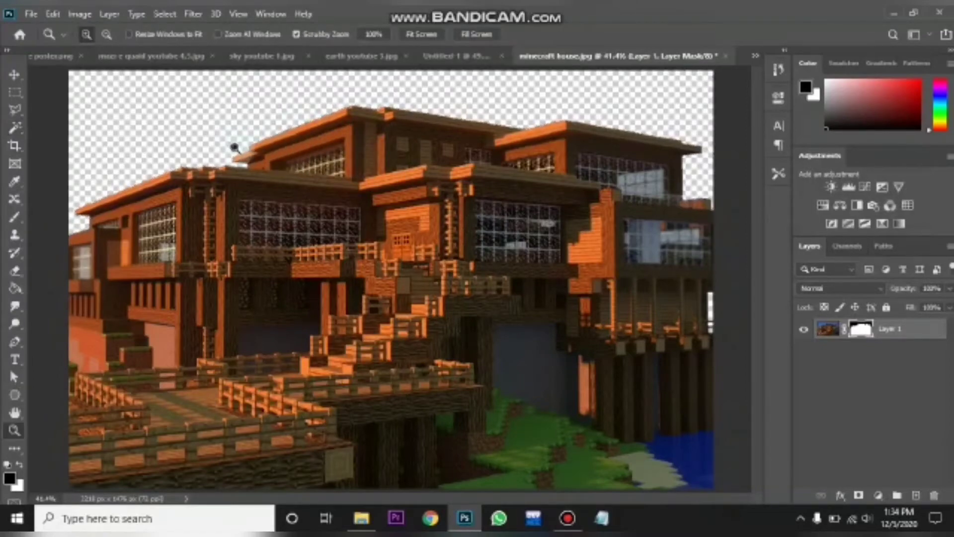
{"action": "left_click_drag", "start_coordinate": [234, 145], "coordinate": [383, 217]}
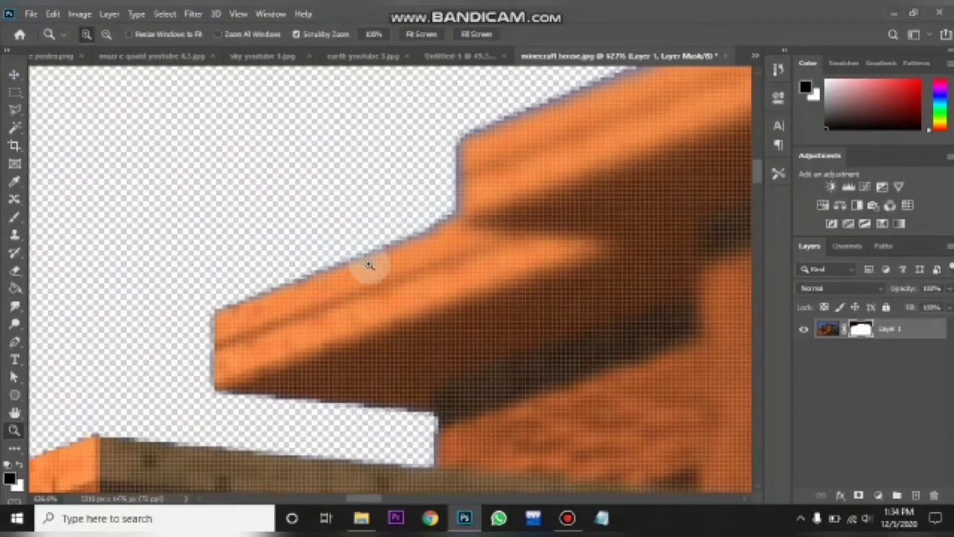
{"action": "key", "text": "ctrl+0"}
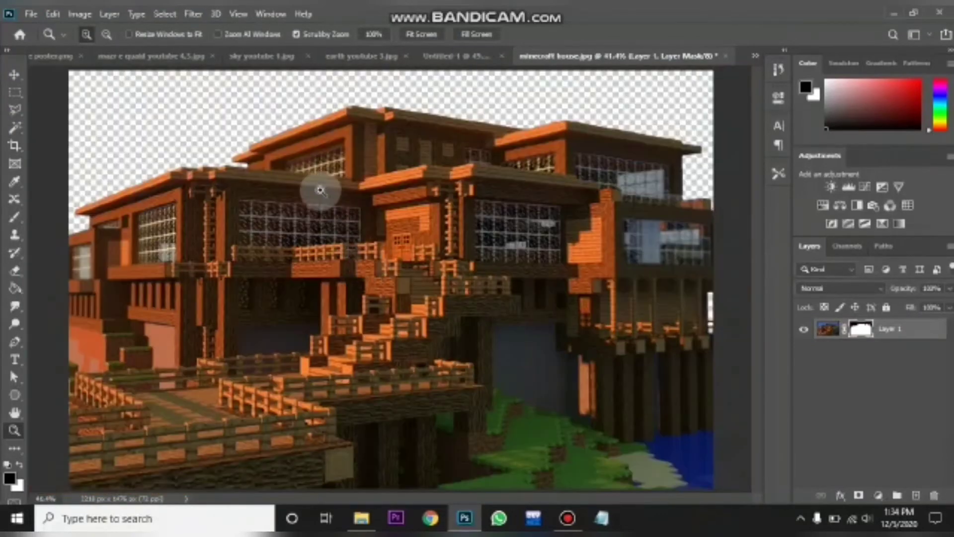
- Duplicate the masked house layer into the Untitled-1 document
{"action": "left_click", "coordinate": [950, 252]}
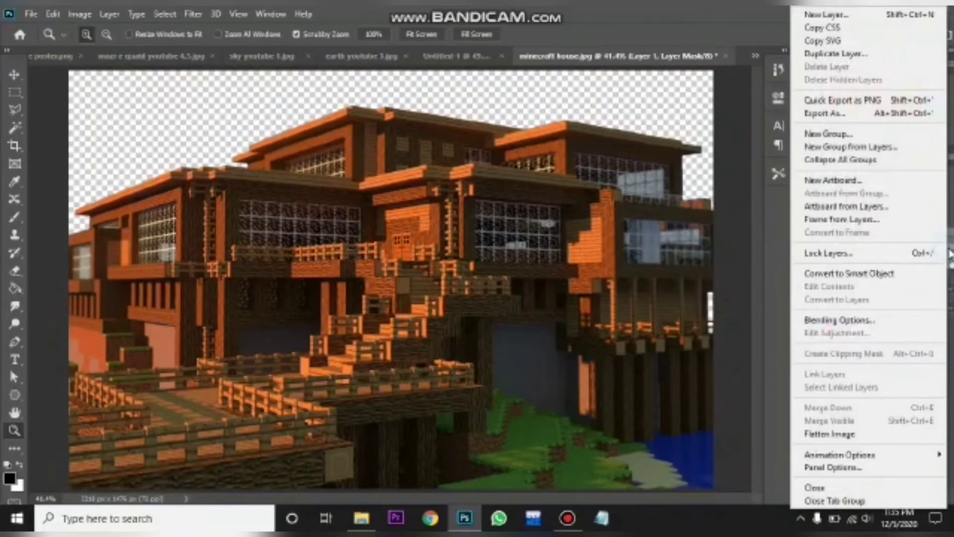
{"action": "left_click", "coordinate": [840, 54]}
{"action": "left_click", "coordinate": [508, 188]}
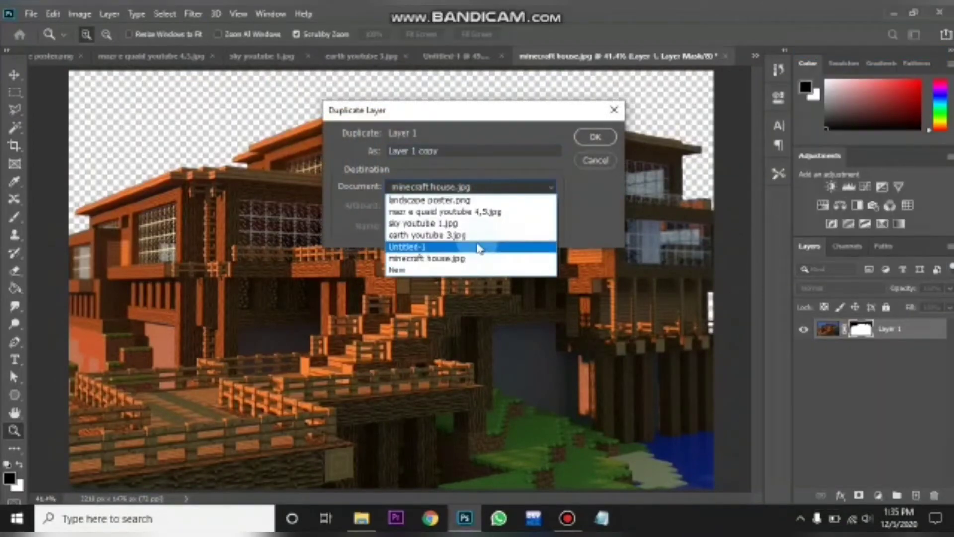
{"action": "left_click", "coordinate": [478, 247]}
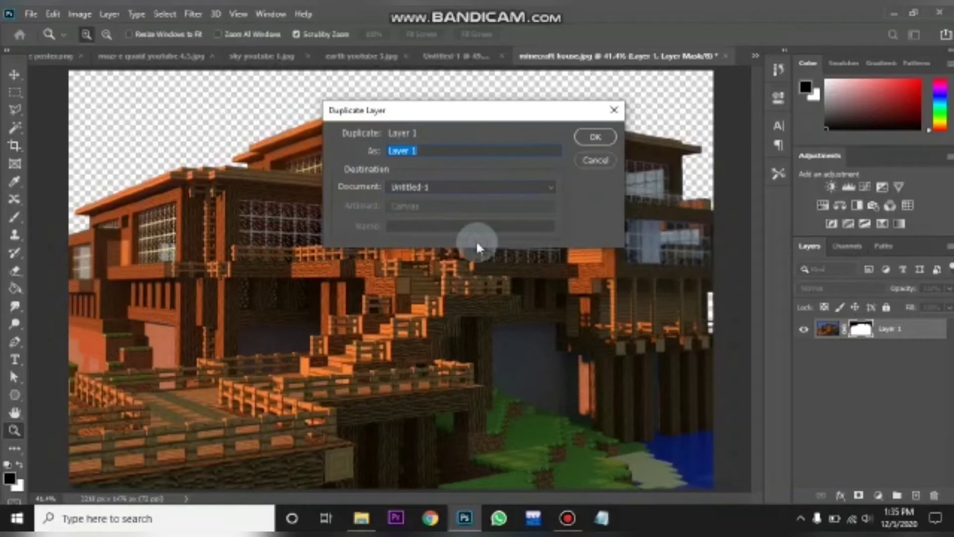
{"action": "left_click", "coordinate": [592, 137]}
- Switch to Untitled-1 and scale the house layer down into the lower left corner beside the monument
{"action": "left_click", "coordinate": [455, 57]}
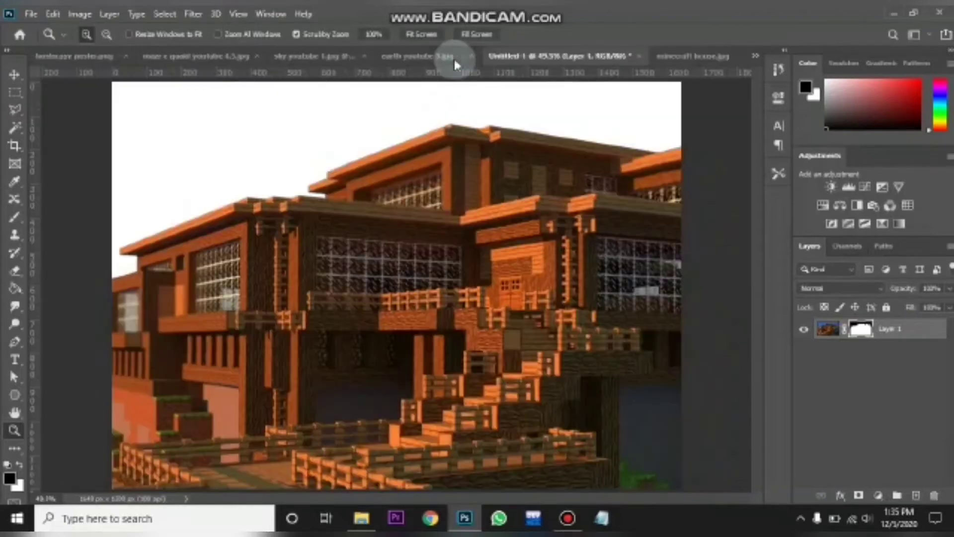
{"action": "left_click", "coordinate": [415, 164], "text": "alt"}
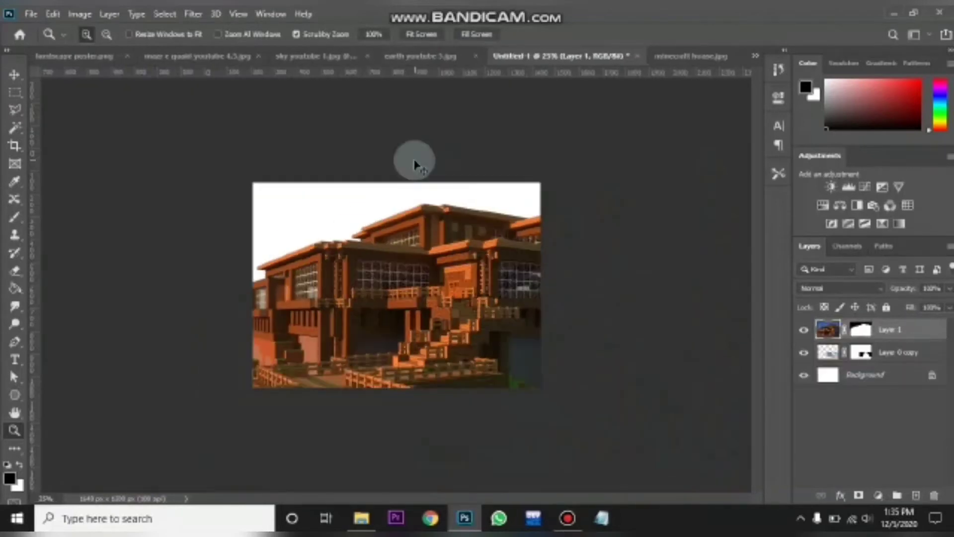
{"action": "left_click", "coordinate": [415, 164], "text": "alt"}
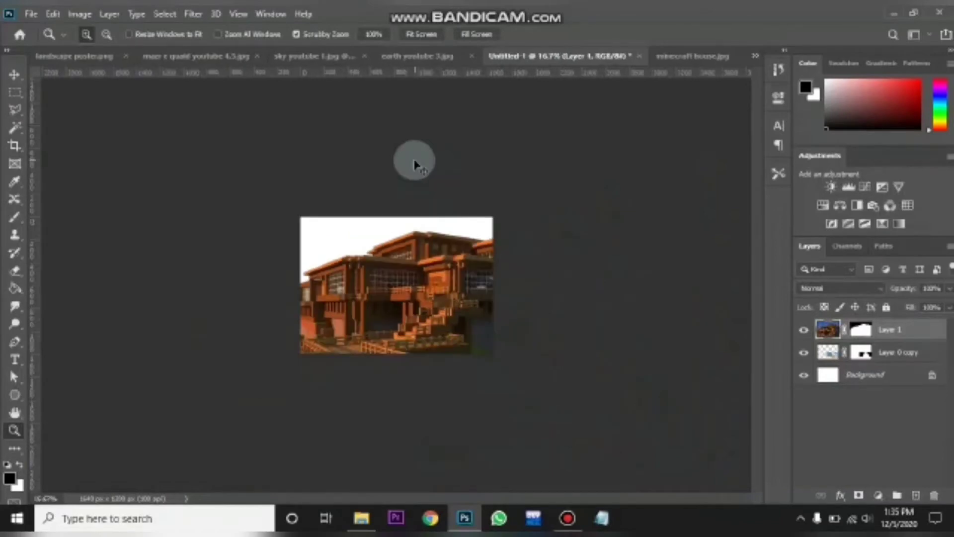
{"action": "key", "text": "ctrl+t"}
{"action": "left_click_drag", "start_coordinate": [560, 301], "coordinate": [492, 299]}
{"action": "left_click_drag", "start_coordinate": [398, 383], "coordinate": [398, 354]}
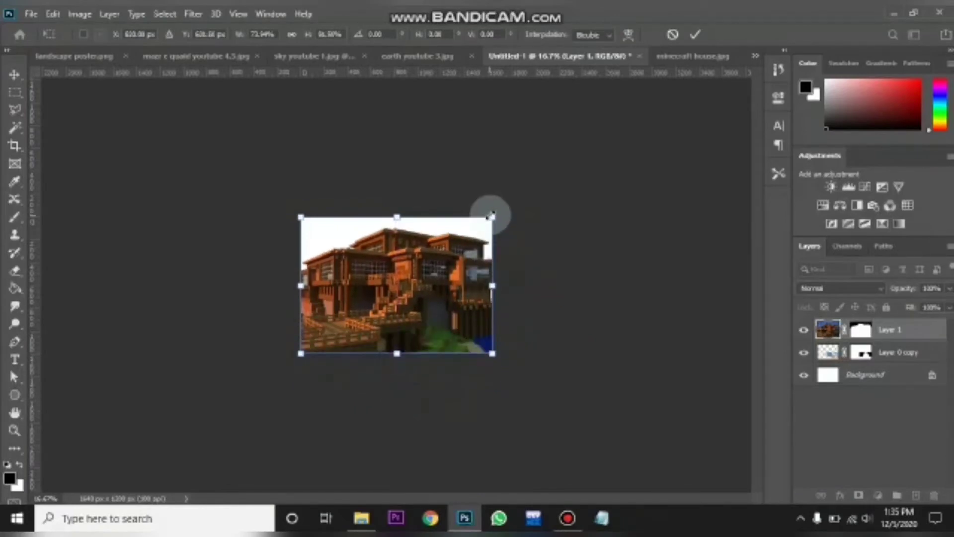
{"action": "left_click_drag", "start_coordinate": [491, 214], "coordinate": [421, 285]}
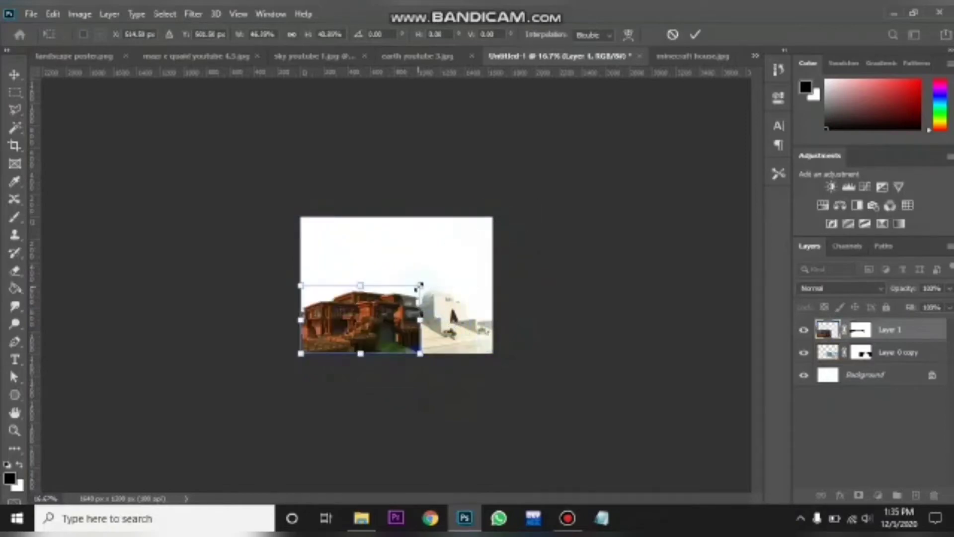
{"action": "key", "text": "ctrl+0"}
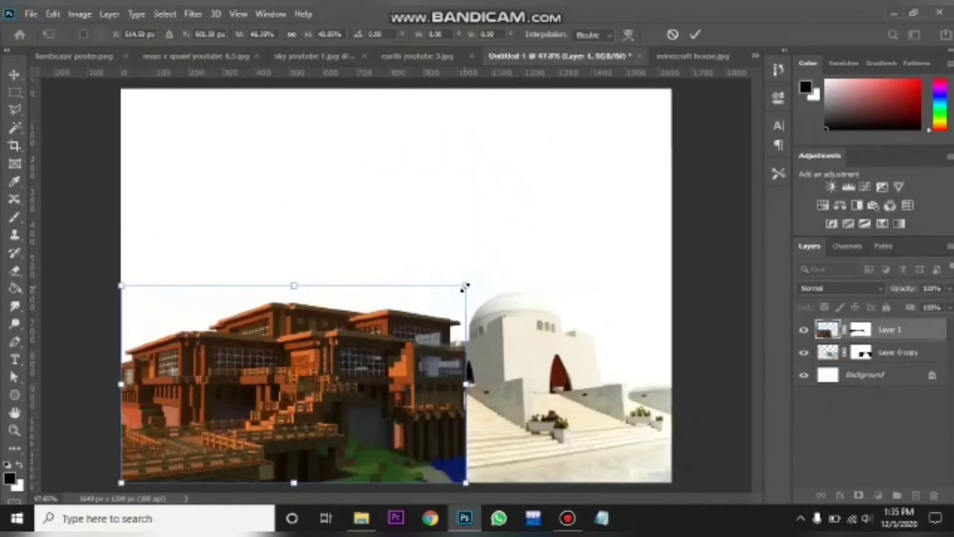
{"action": "left_click_drag", "start_coordinate": [465, 287], "coordinate": [430, 319]}
{"action": "left_click_drag", "start_coordinate": [431, 402], "coordinate": [411, 401]}
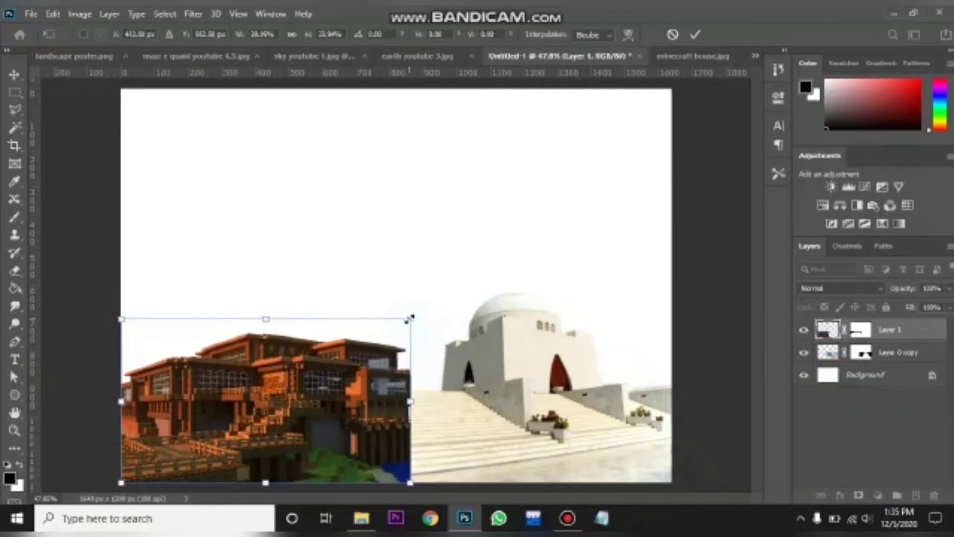
{"action": "left_click_drag", "start_coordinate": [410, 319], "coordinate": [403, 328]}
{"action": "key", "text": "Return"}
{"action": "key", "text": "z"}
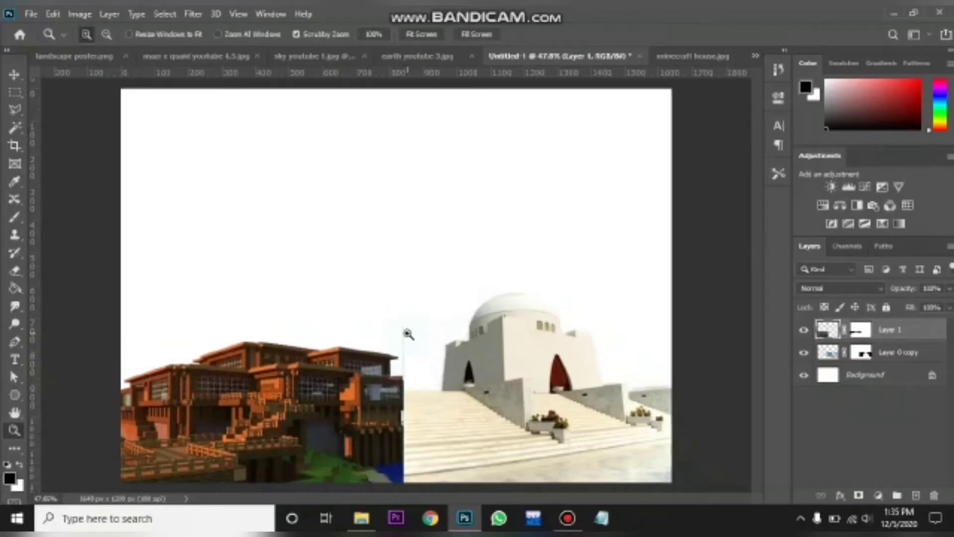
{"action": "left_click_drag", "start_coordinate": [408, 334], "coordinate": [460, 353]}
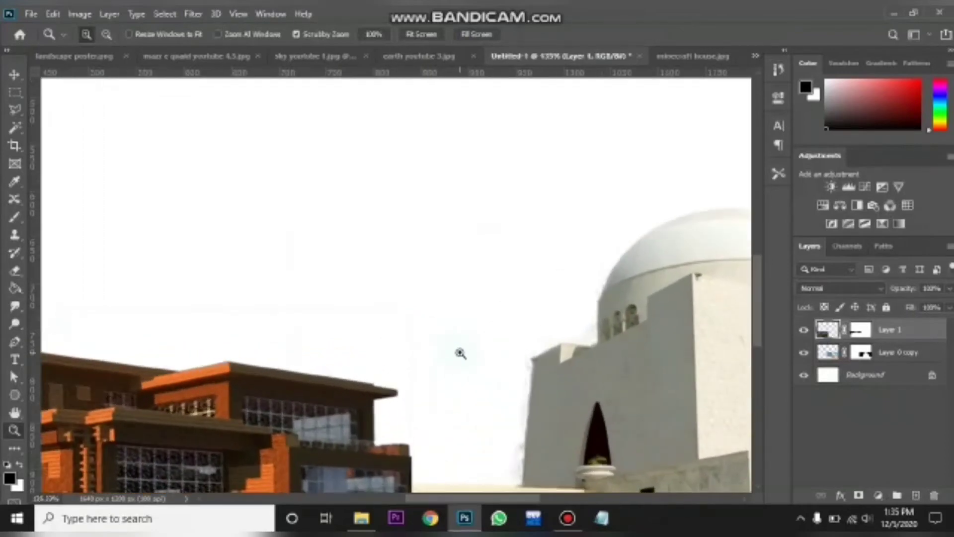
{"action": "left_click_drag", "start_coordinate": [760, 268], "coordinate": [761, 282]}
{"action": "left_click_drag", "start_coordinate": [424, 351], "coordinate": [441, 358]}
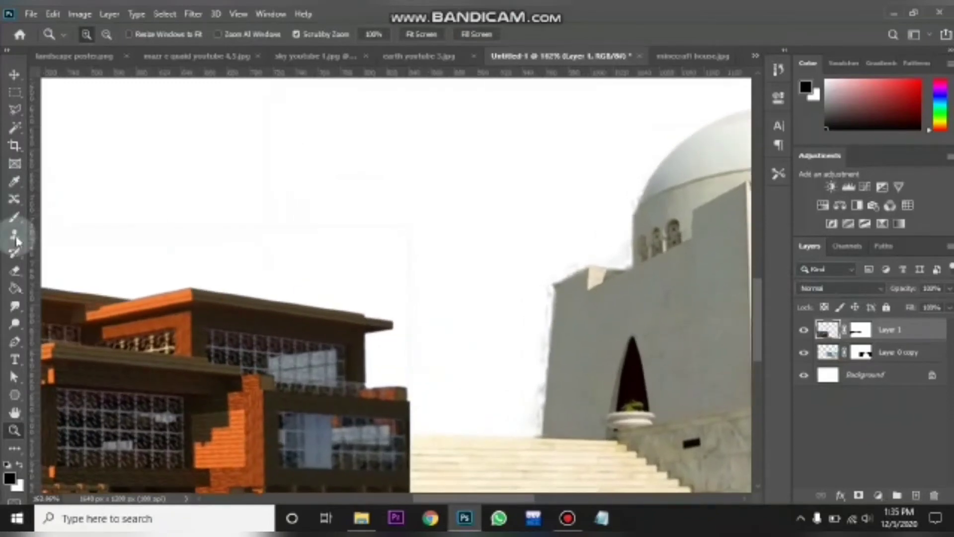
{"action": "left_click", "coordinate": [16, 271]}
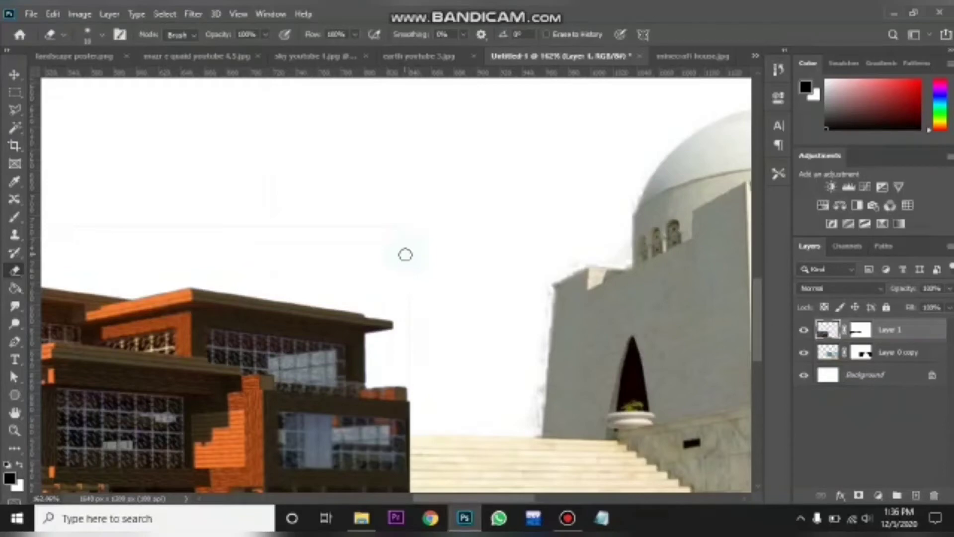
{"action": "key", "text": "bracketright"}
{"action": "key", "text": "bracketright"}
{"action": "key", "text": "bracketright"}
{"action": "key", "text": "bracketright"}
{"action": "key", "text": "bracketright"}
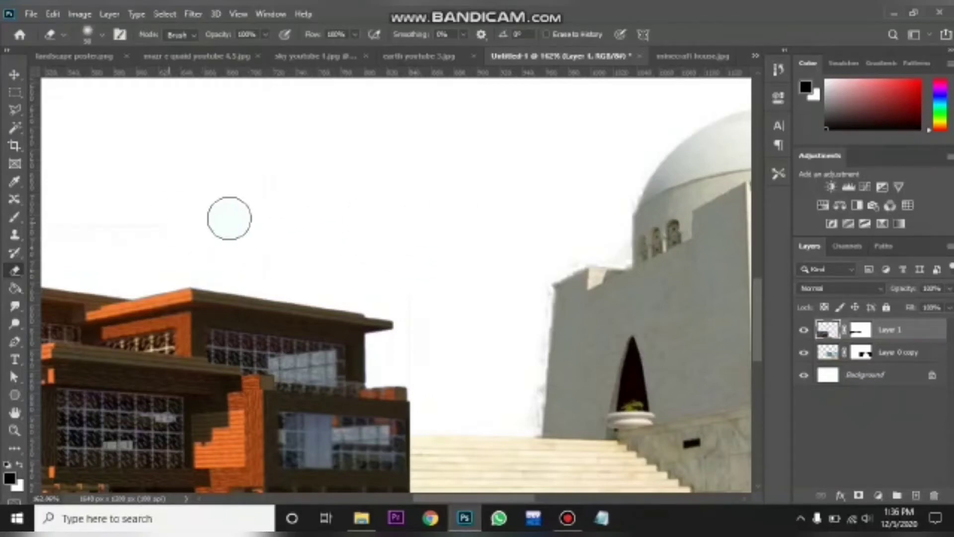
{"action": "left_click_drag", "start_coordinate": [523, 498], "coordinate": [462, 499]}
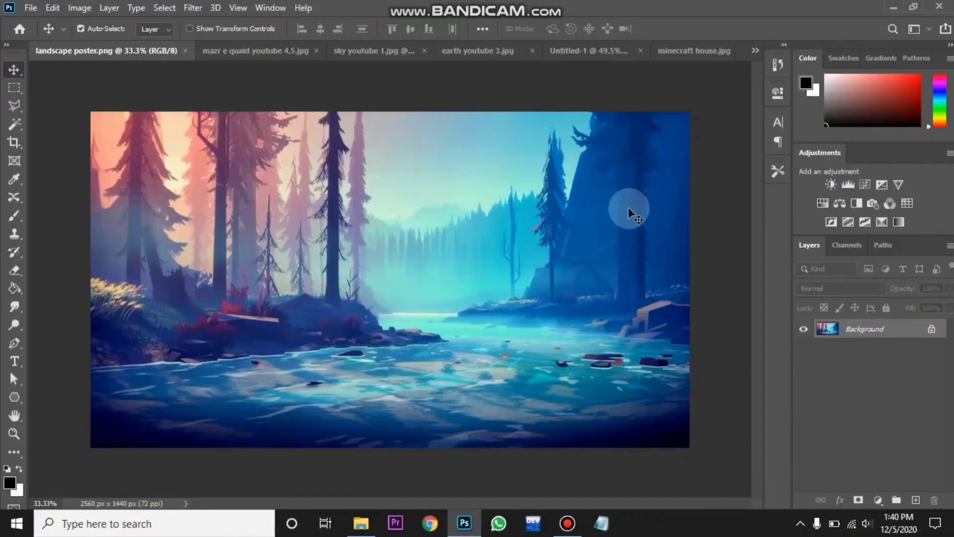
- Duplicate the landscape poster's Background layer into the Untitled-1 document
{"action": "left_click", "coordinate": [950, 247]}
{"action": "left_click", "coordinate": [775, 209]}
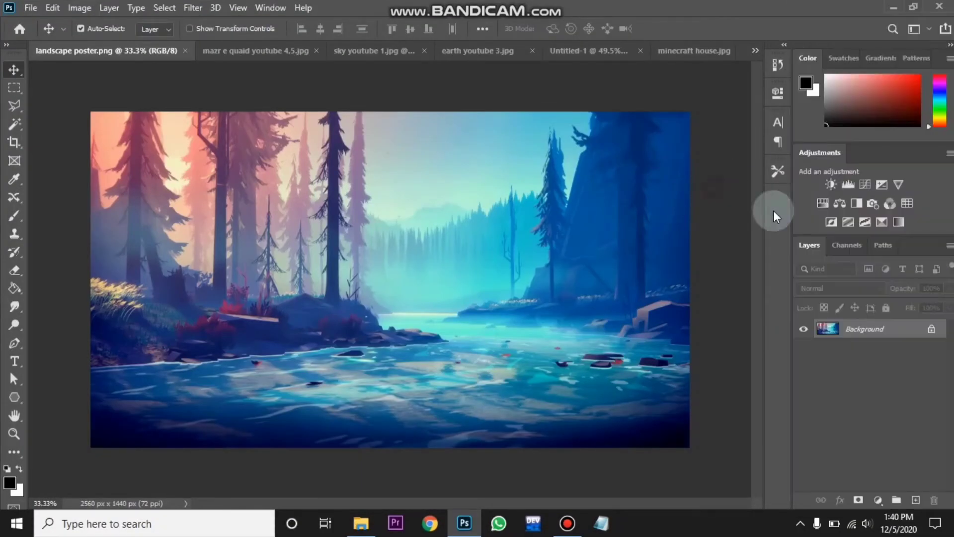
{"action": "left_click", "coordinate": [950, 247]}
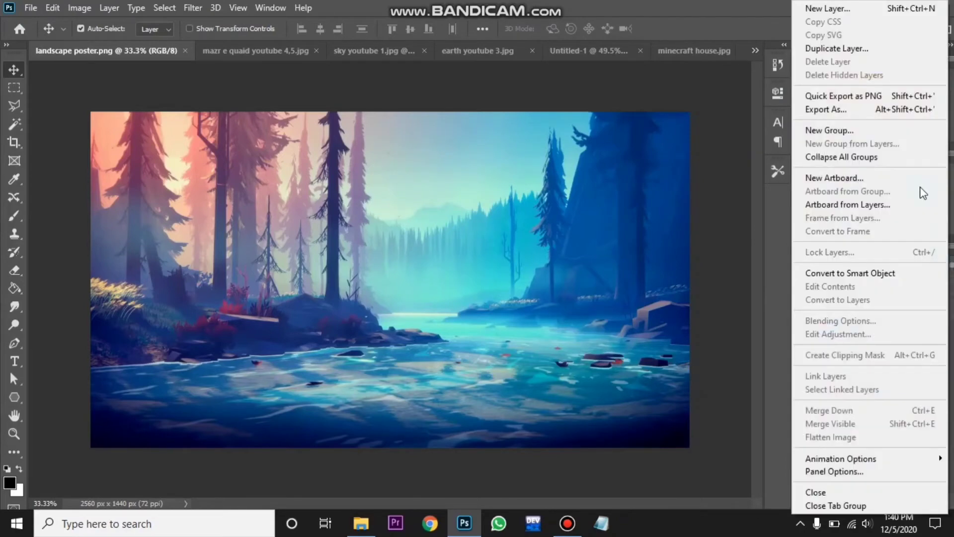
{"action": "left_click", "coordinate": [852, 46]}
{"action": "left_click", "coordinate": [506, 182]}
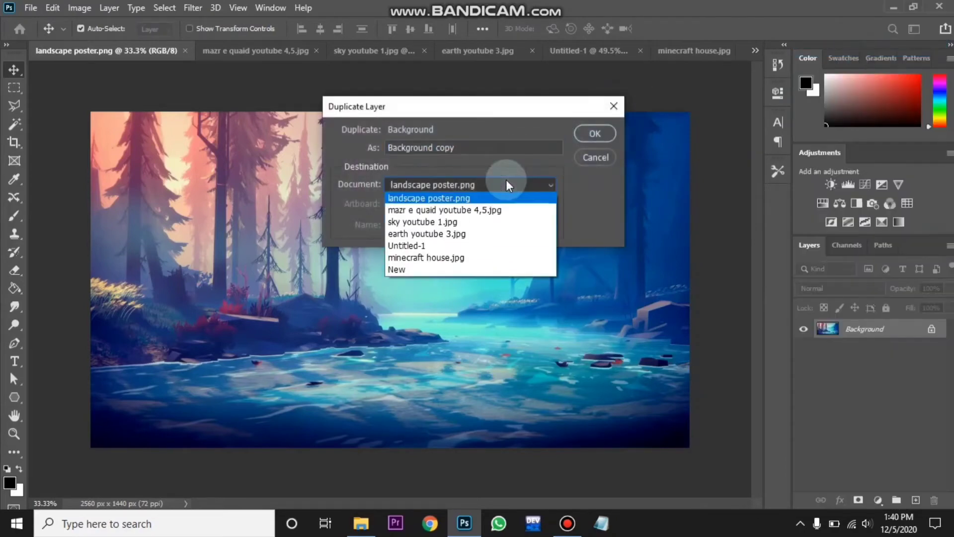
{"action": "left_click", "coordinate": [470, 244]}
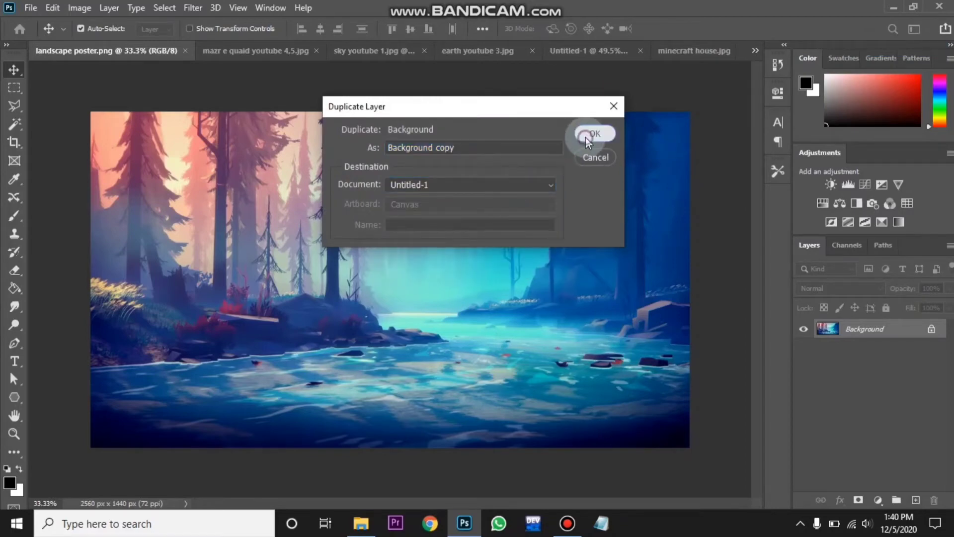
{"action": "left_click", "coordinate": [586, 135]}
- In Untitled-1, scale the landscape layer to about 49% width and 48% height across the canvas's lower left
{"action": "left_click", "coordinate": [595, 53]}
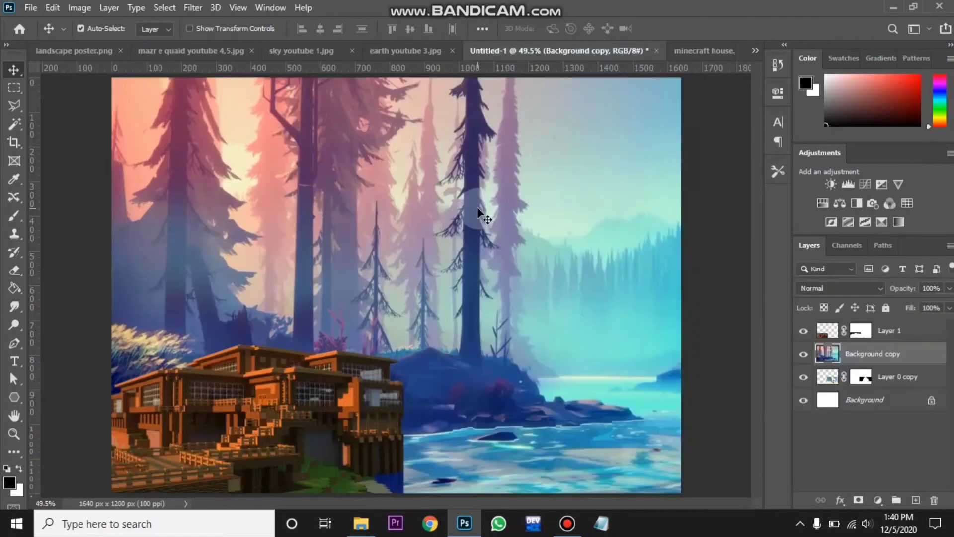
{"action": "key", "text": "ctrl+minus"}
{"action": "key", "text": "ctrl+minus"}
{"action": "key", "text": "ctrl+minus"}
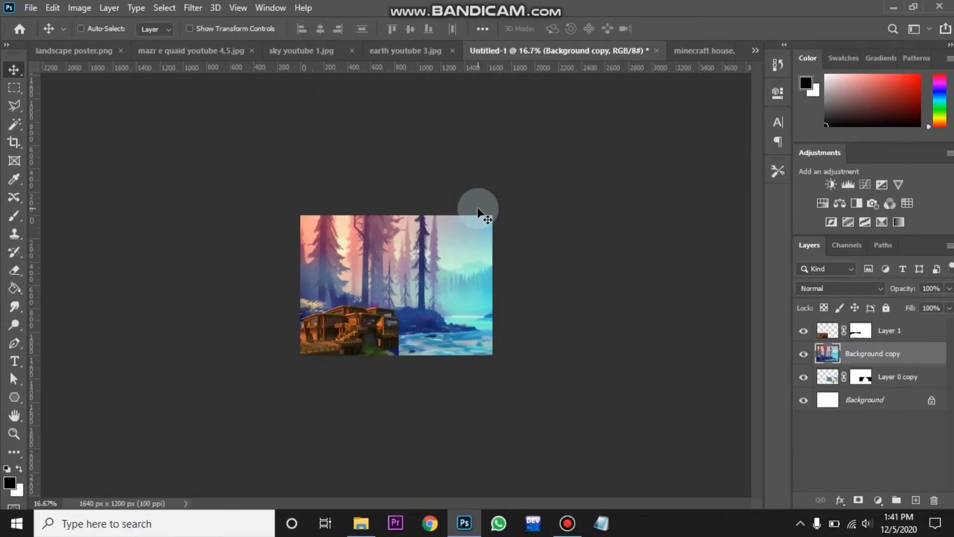
{"action": "key", "text": "ctrl+minus"}
{"action": "key", "text": "ctrl+t"}
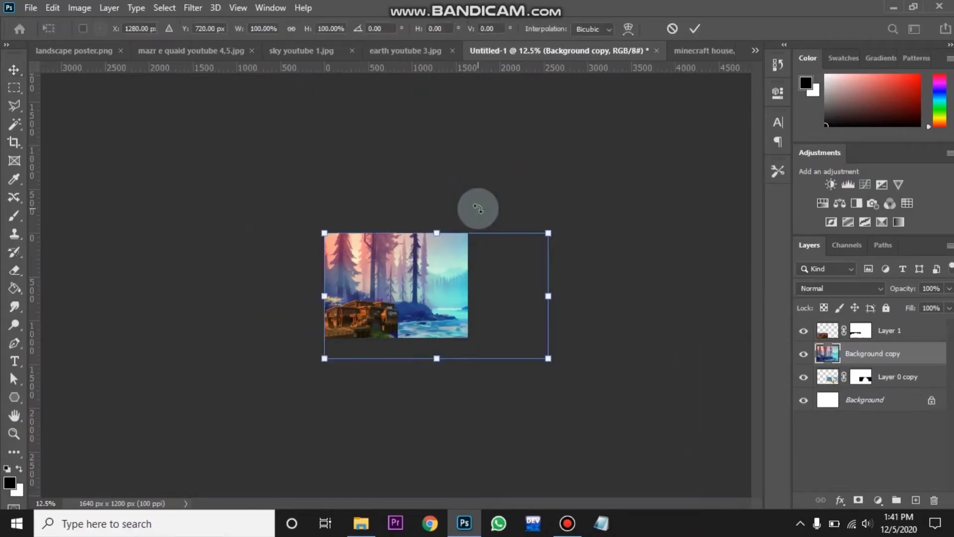
{"action": "left_click_drag", "start_coordinate": [548, 296], "coordinate": [466, 305]}
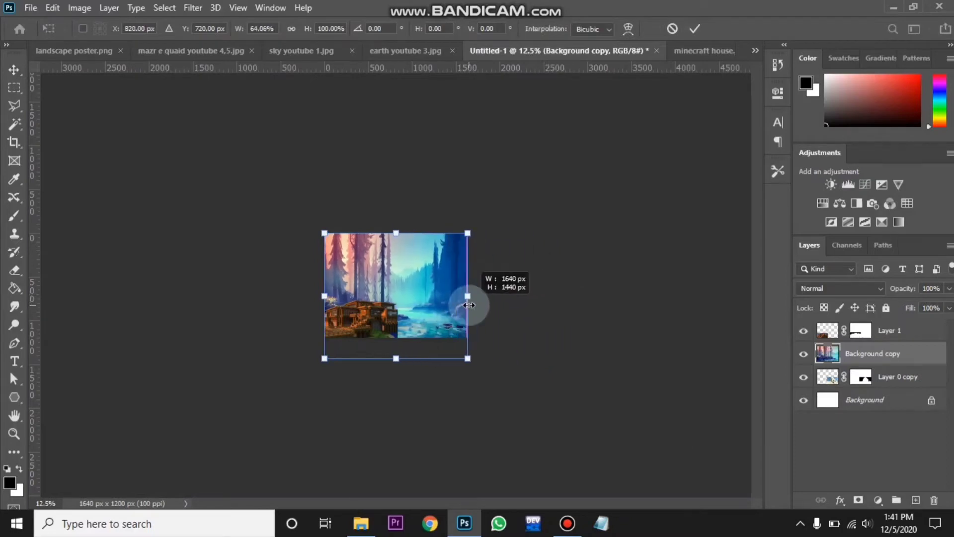
{"action": "left_click_drag", "start_coordinate": [396, 358], "coordinate": [396, 337]}
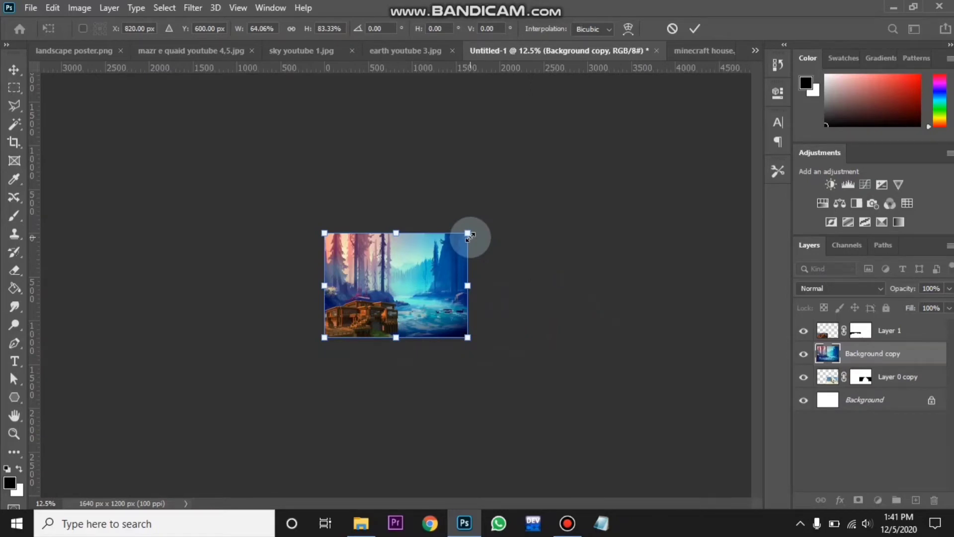
{"action": "left_click_drag", "start_coordinate": [468, 233], "coordinate": [415, 281]}
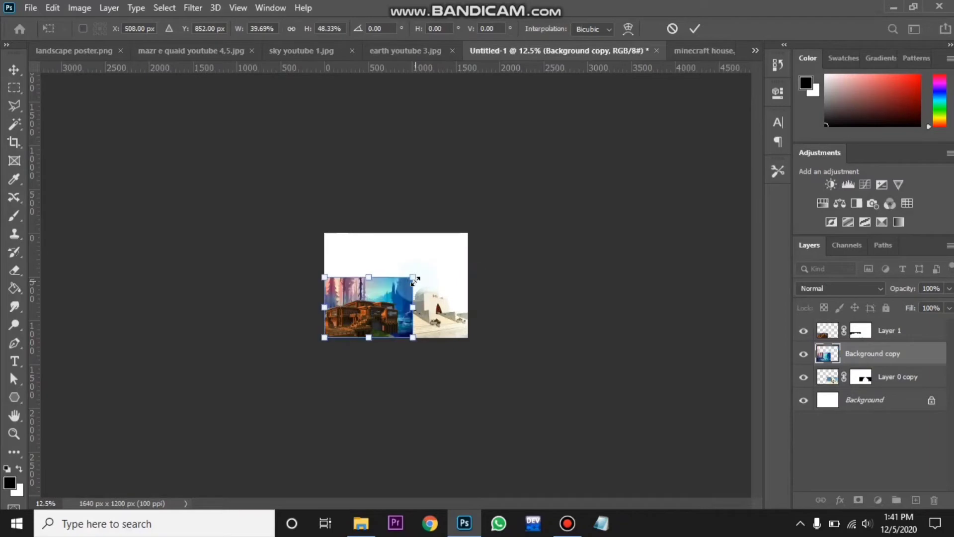
{"action": "scroll", "coordinate": [415, 285], "scroll_direction": "up", "scroll_amount": 5}
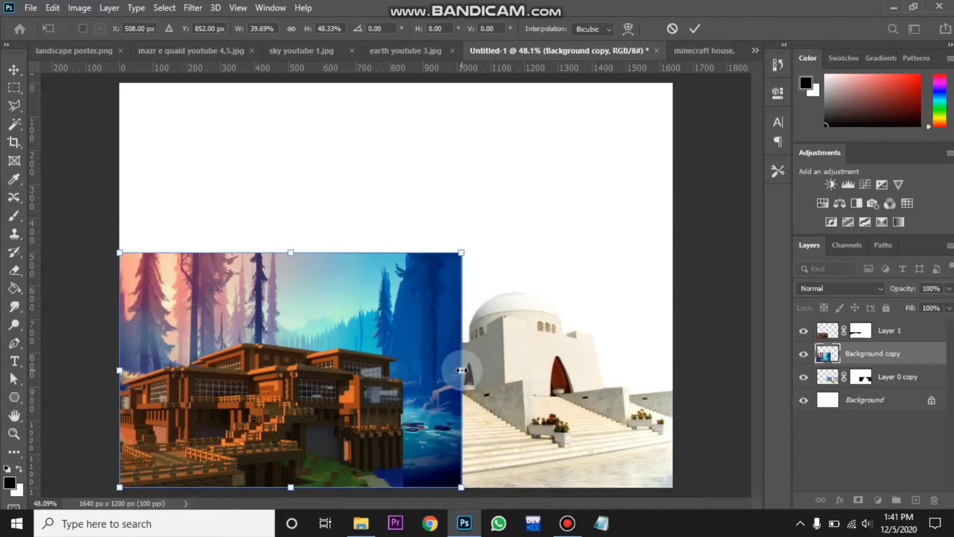
{"action": "left_click_drag", "start_coordinate": [462, 370], "coordinate": [550, 380]}
- Move the Background copy layer below Layer 0 copy and narrow its right edge to about 88% width
{"action": "left_click", "coordinate": [905, 354]}
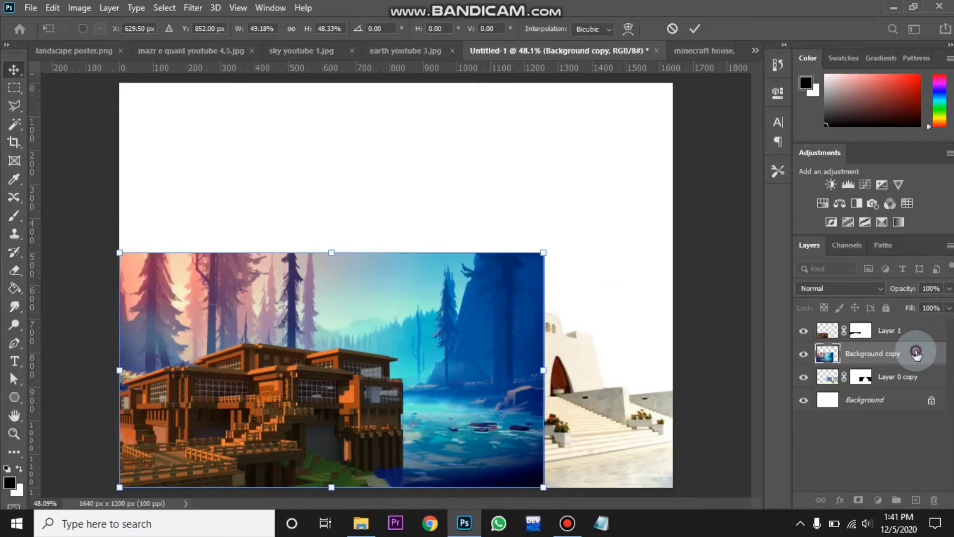
{"action": "left_click_drag", "start_coordinate": [917, 352], "coordinate": [914, 392]}
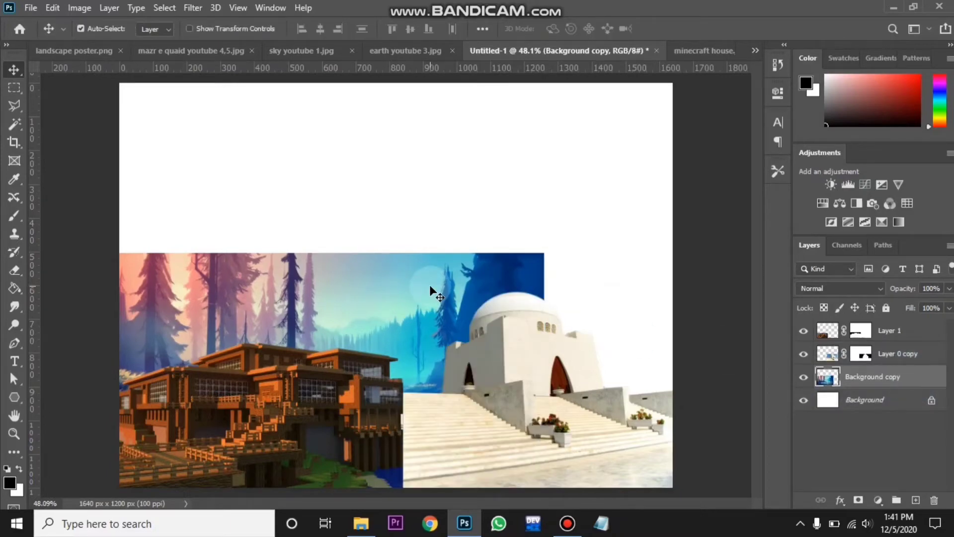
{"action": "key", "text": "ctrl+t"}
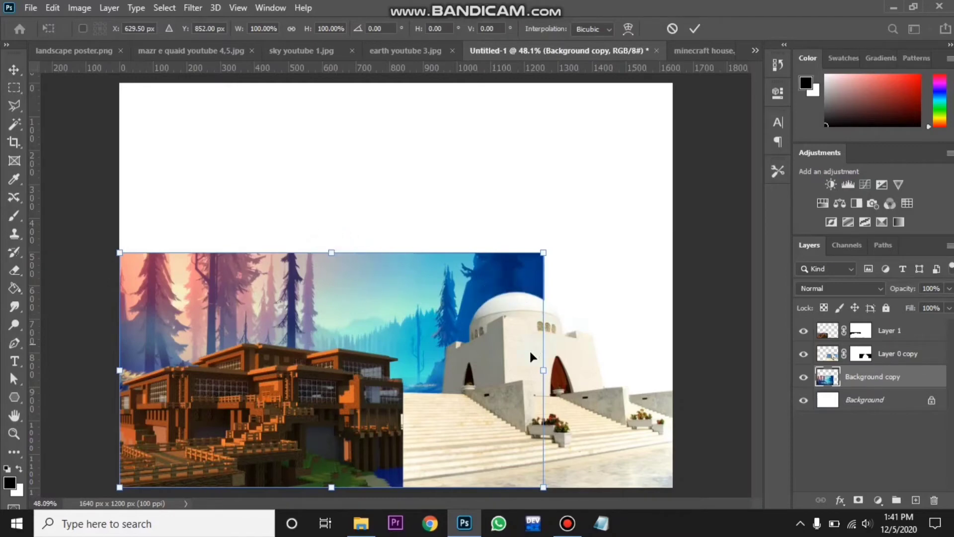
{"action": "left_click_drag", "start_coordinate": [544, 370], "coordinate": [497, 372]}
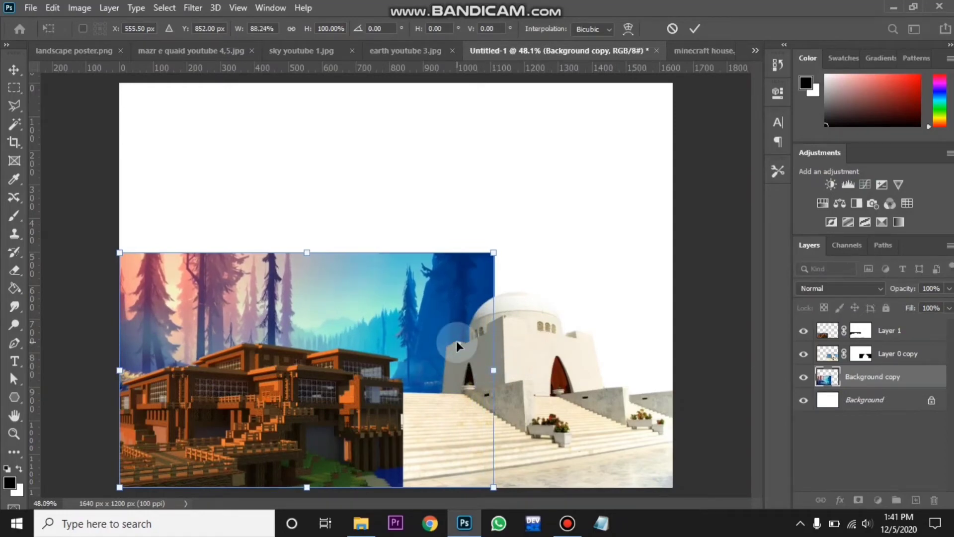
{"action": "double_click", "coordinate": [428, 366]}
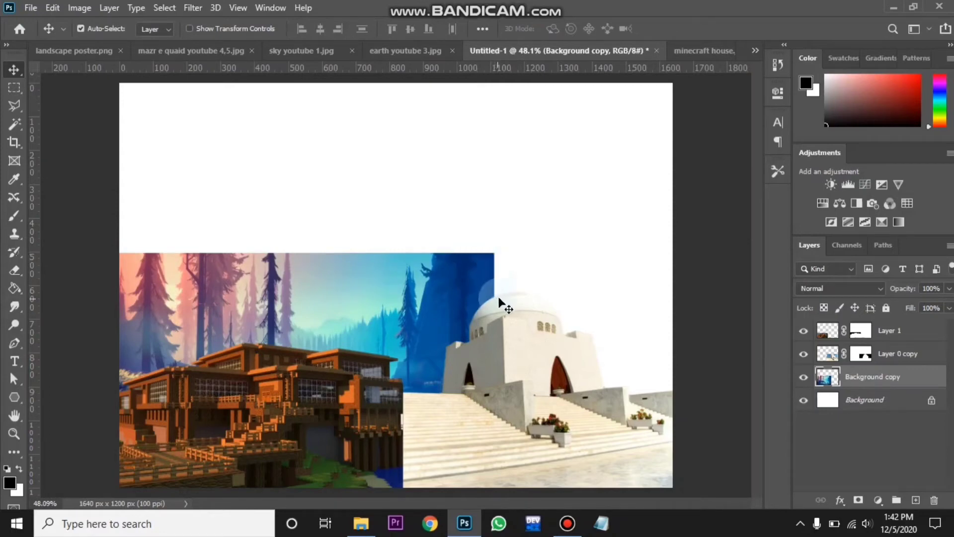
- Add a layer mask to the landscape layer and fade its top edge with a 125 px soft round brush
{"action": "left_click", "coordinate": [858, 500]}
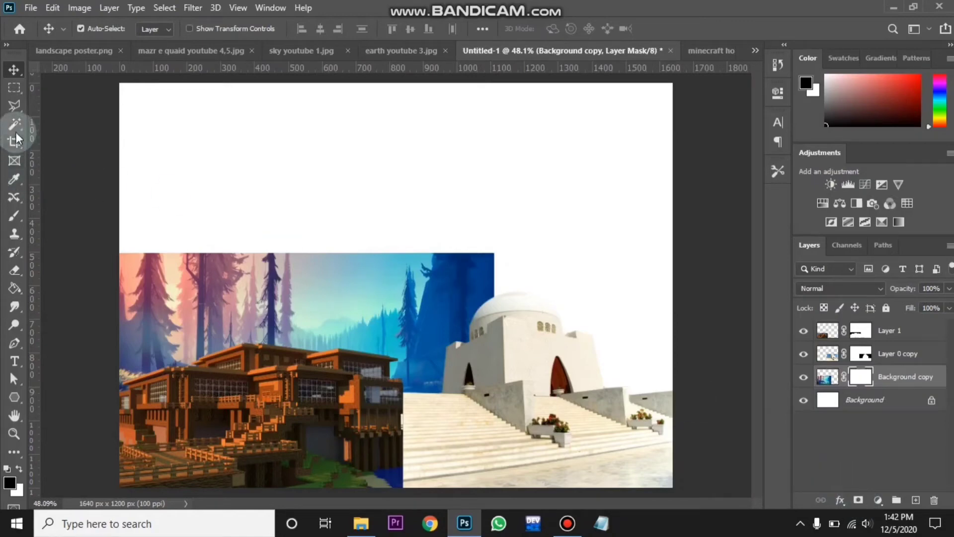
{"action": "left_click", "coordinate": [14, 212]}
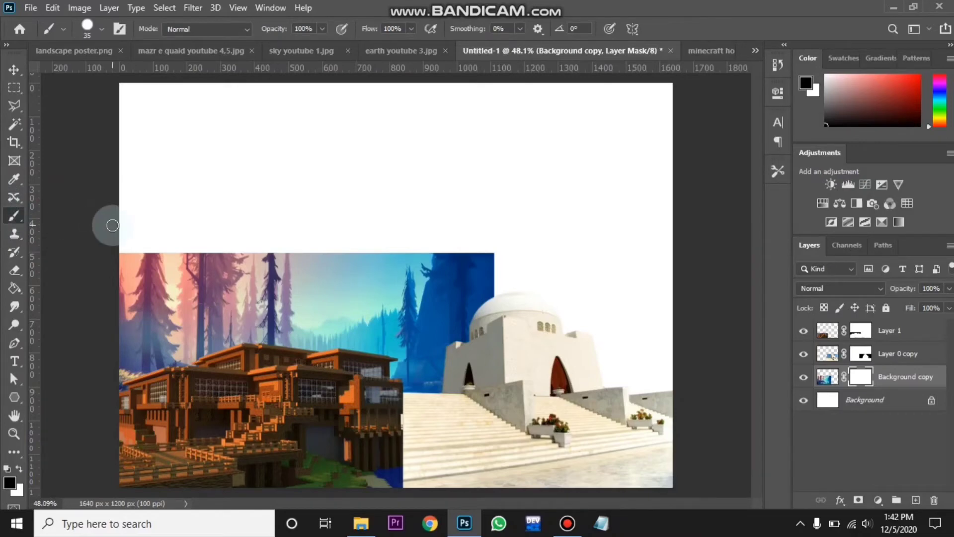
{"action": "key", "text": "bracketright"}
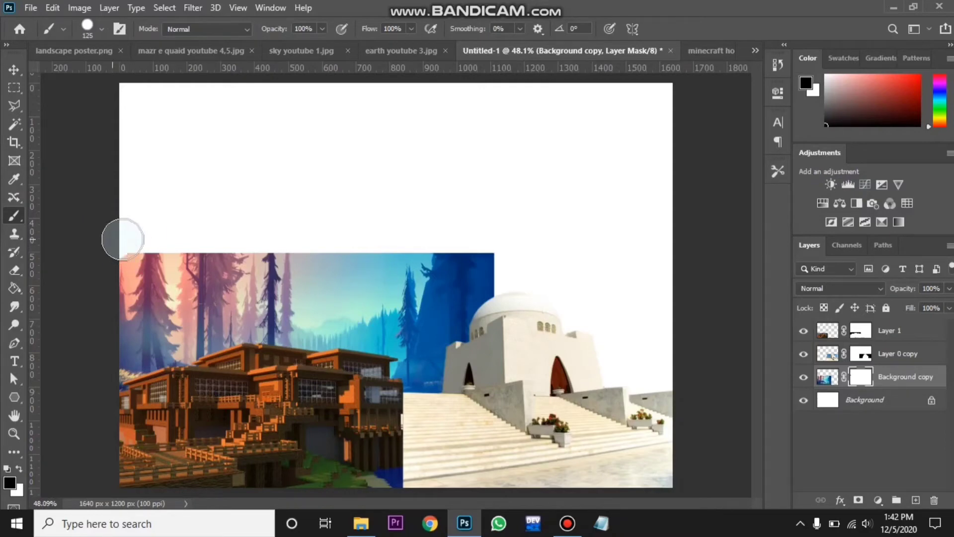
{"action": "left_click", "coordinate": [104, 25]}
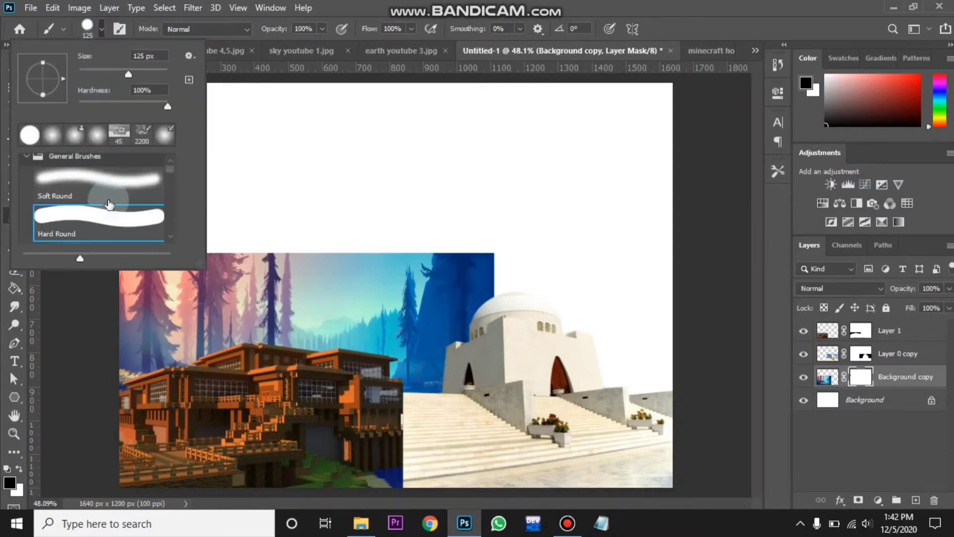
{"action": "left_click_drag", "start_coordinate": [166, 167], "coordinate": [166, 160]}
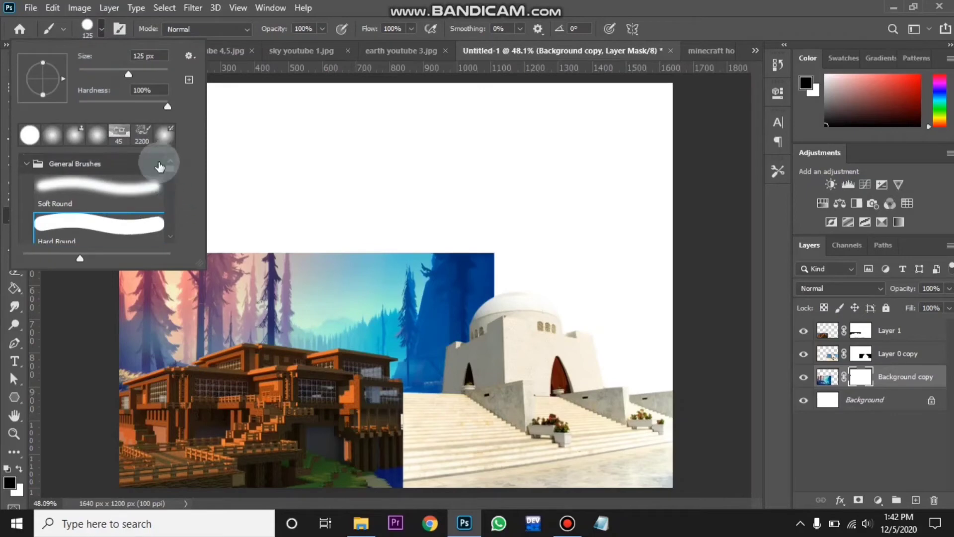
{"action": "left_click", "coordinate": [120, 193]}
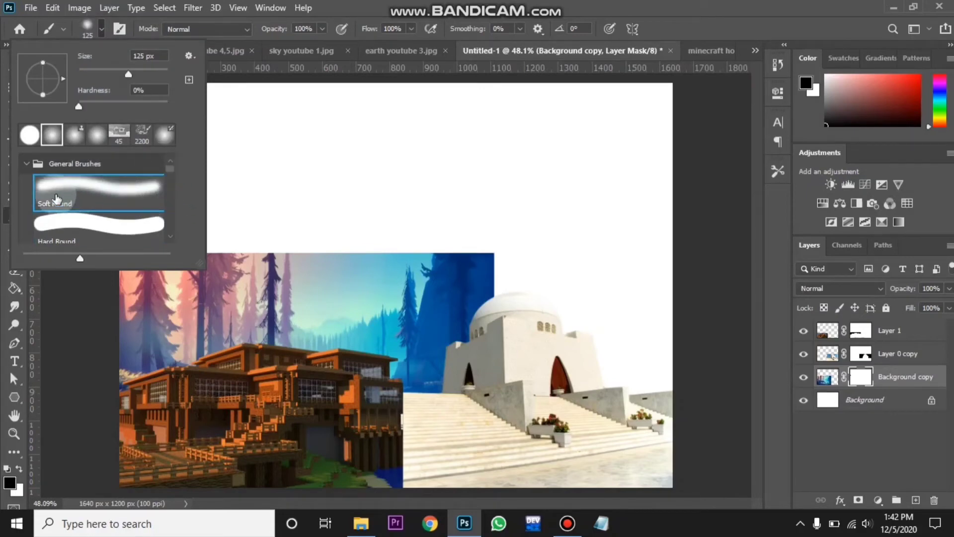
{"action": "left_click", "coordinate": [100, 26]}
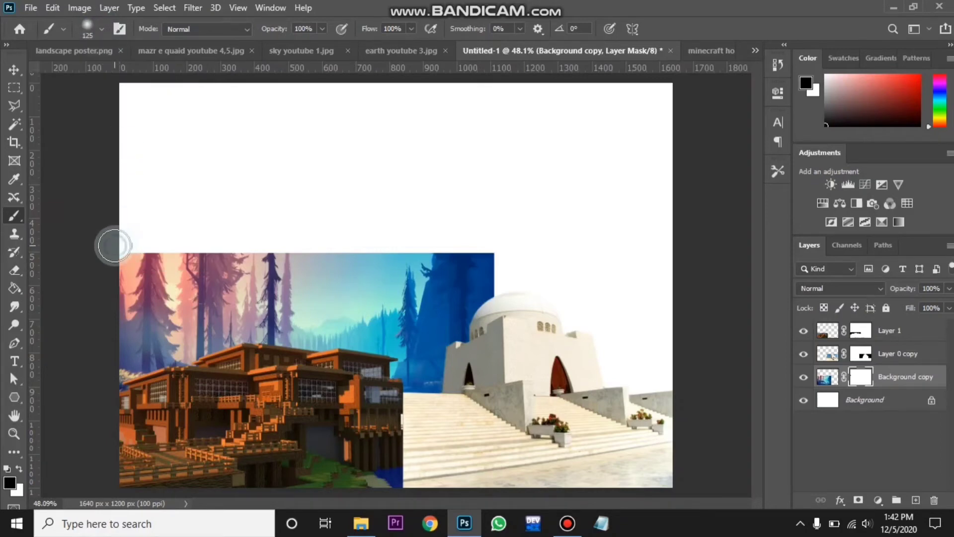
{"action": "left_click", "coordinate": [115, 245]}
{"action": "left_click", "coordinate": [500, 250]}
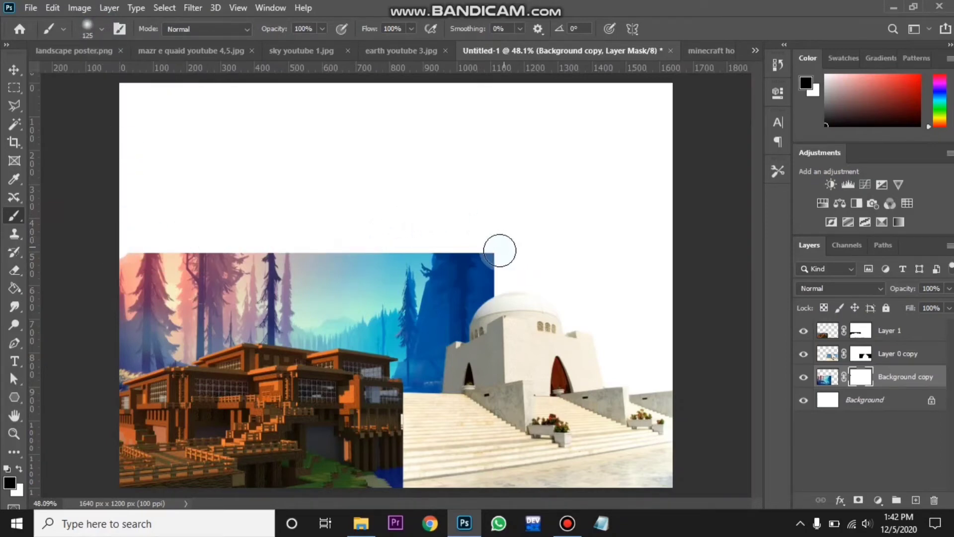
{"action": "left_click", "coordinate": [504, 248], "text": "shift"}
{"action": "mouse_move", "coordinate": [505, 249]}
{"action": "left_mouse_down"}
{"action": "mouse_move", "coordinate": [506, 315]}
{"action": "mouse_move", "coordinate": [504, 280]}
{"action": "left_mouse_up"}
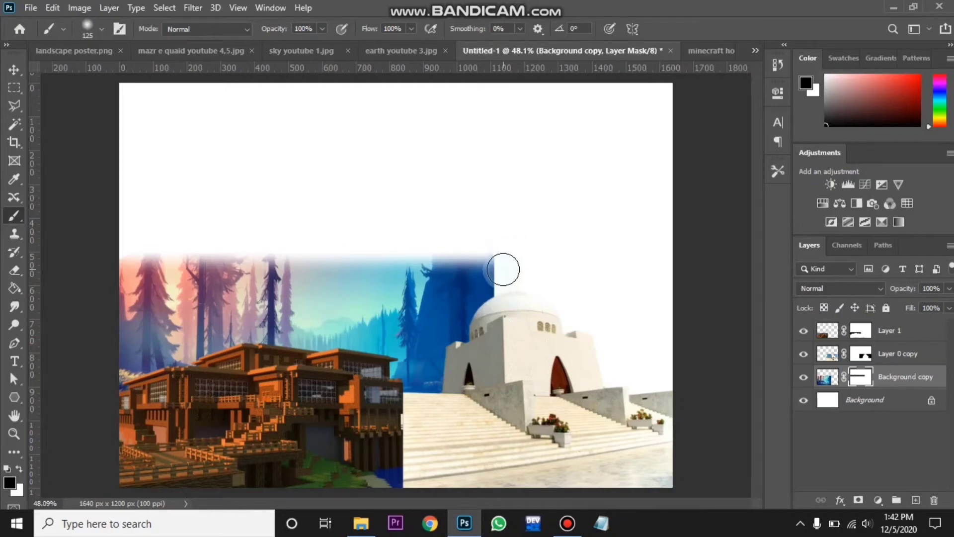
{"action": "left_click", "coordinate": [507, 250]}
{"action": "left_click", "coordinate": [504, 254]}
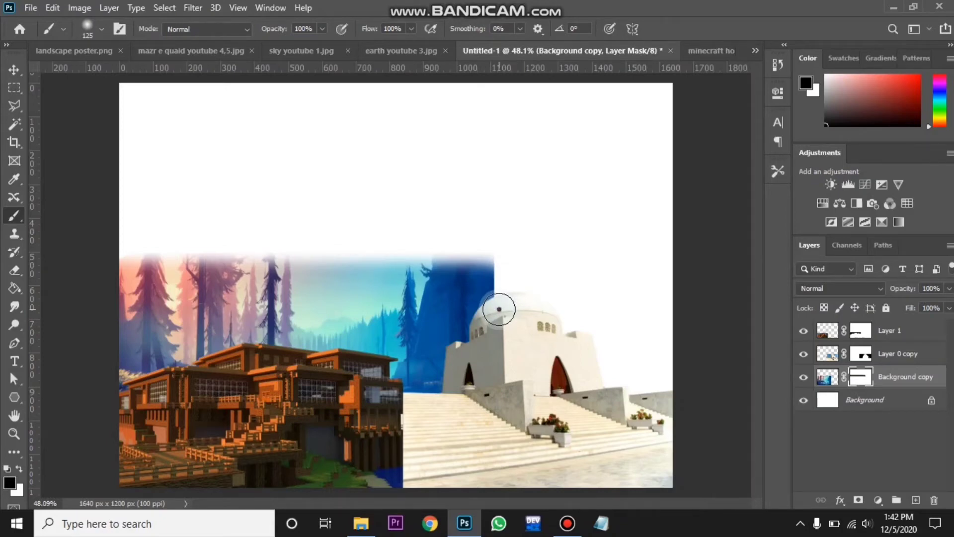
{"action": "left_click", "coordinate": [499, 309], "text": "shift"}
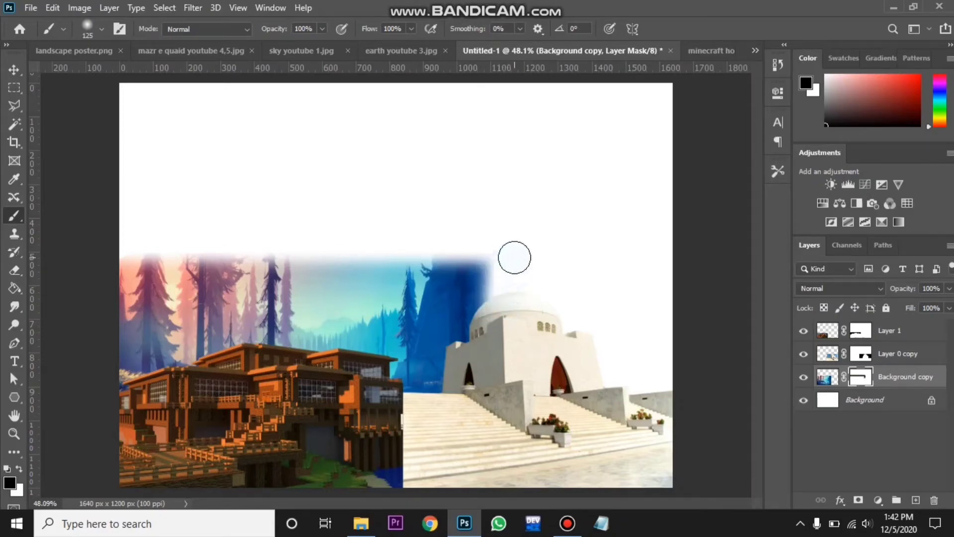
- Enlarge the brush to 700 px and fade the landscape's right edge behind the monument on its mask
{"action": "key", "text": "bracketright"}
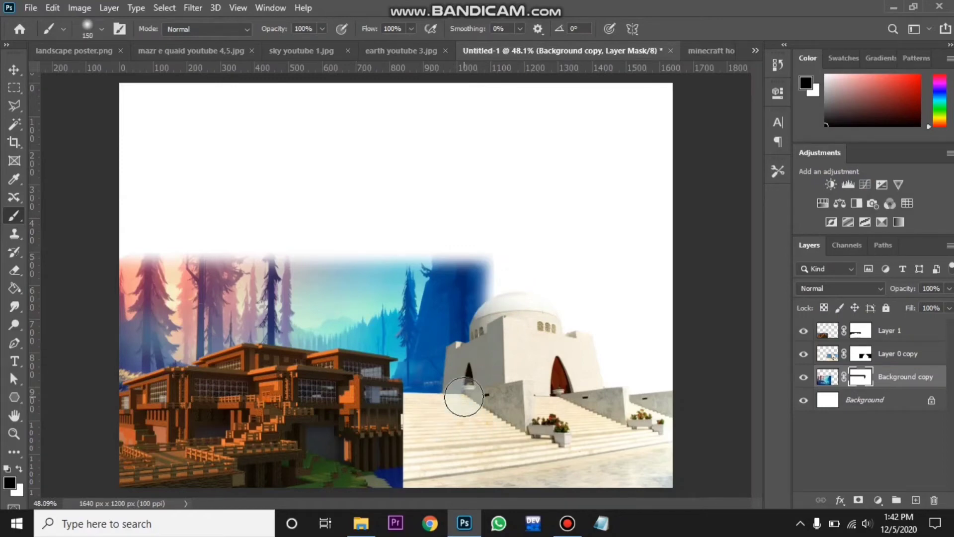
{"action": "key", "text": "bracketright"}
{"action": "key", "text": "bracketright"}
{"action": "key", "text": "bracketright"}
{"action": "key", "text": "bracketright"}
{"action": "key", "text": "bracketright"}
{"action": "key", "text": "bracketright"}
{"action": "key", "text": "bracketright"}
{"action": "key", "text": "bracketright"}
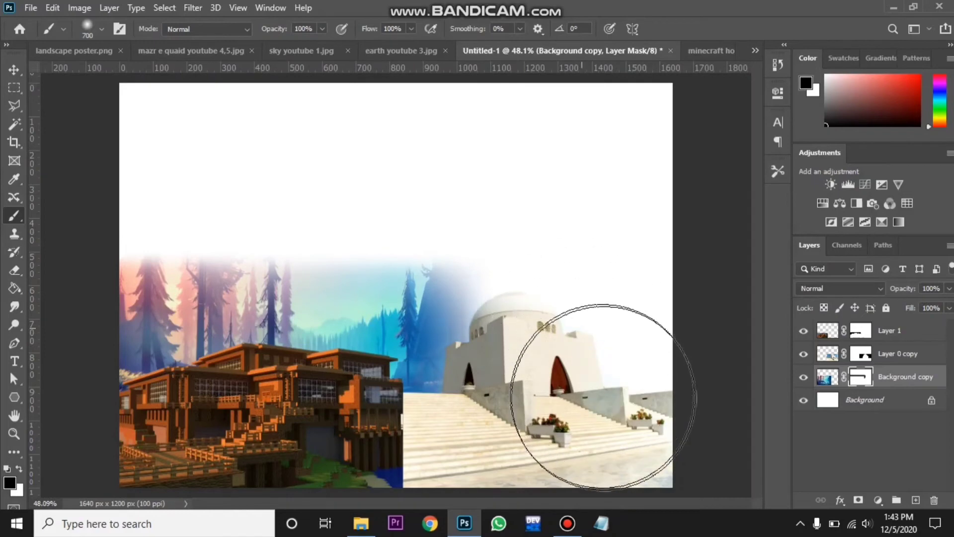
{"action": "mouse_move", "coordinate": [603, 397]}
{"action": "left_mouse_down"}
{"action": "mouse_move", "coordinate": [580, 432]}
{"action": "mouse_move", "coordinate": [530, 452]}
{"action": "mouse_move", "coordinate": [553, 415]}
{"action": "left_mouse_up"}
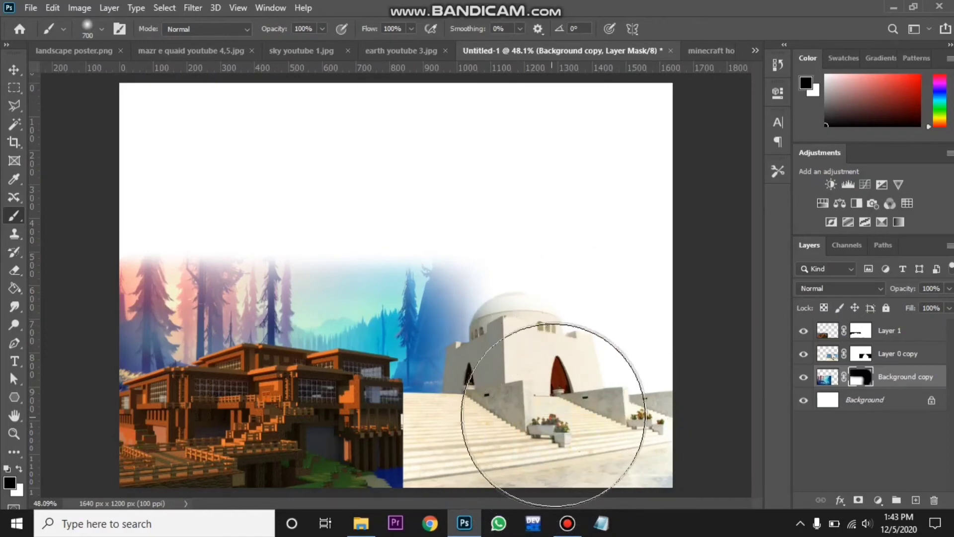
- On the house layer's mask, use a 60 px soft brush to fade the house's right edge where it meets the monument
{"action": "left_click", "coordinate": [883, 331]}
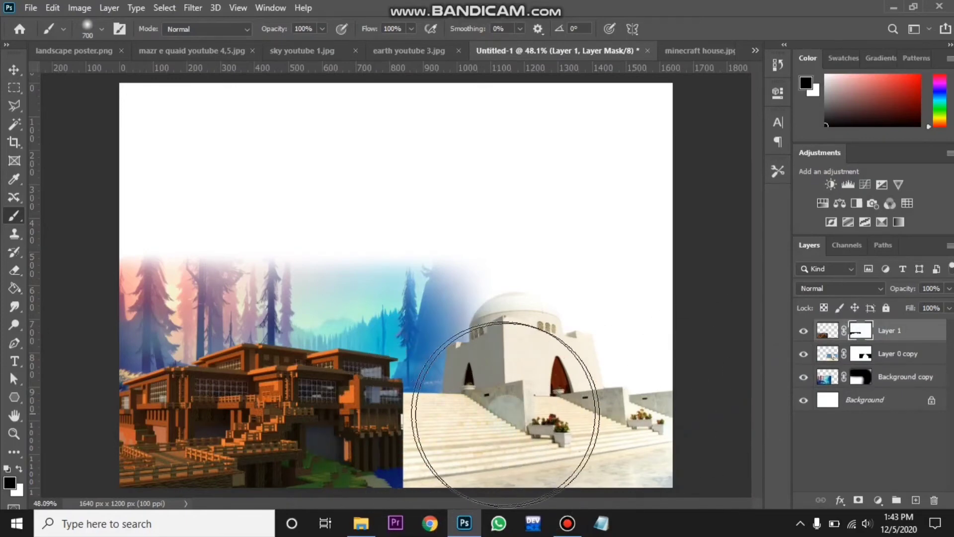
{"action": "key", "text": "bracketleft"}
{"action": "key", "text": "bracketleft"}
{"action": "key", "text": "bracketleft"}
{"action": "key", "text": "bracketleft"}
{"action": "key", "text": "bracketleft"}
{"action": "key", "text": "bracketleft"}
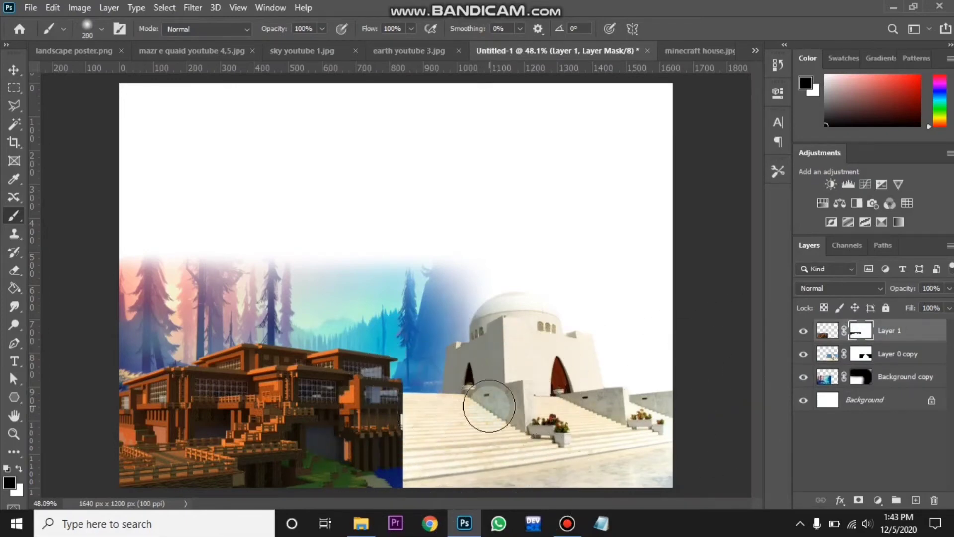
{"action": "key", "text": "bracketleft"}
{"action": "key", "text": "bracketleft"}
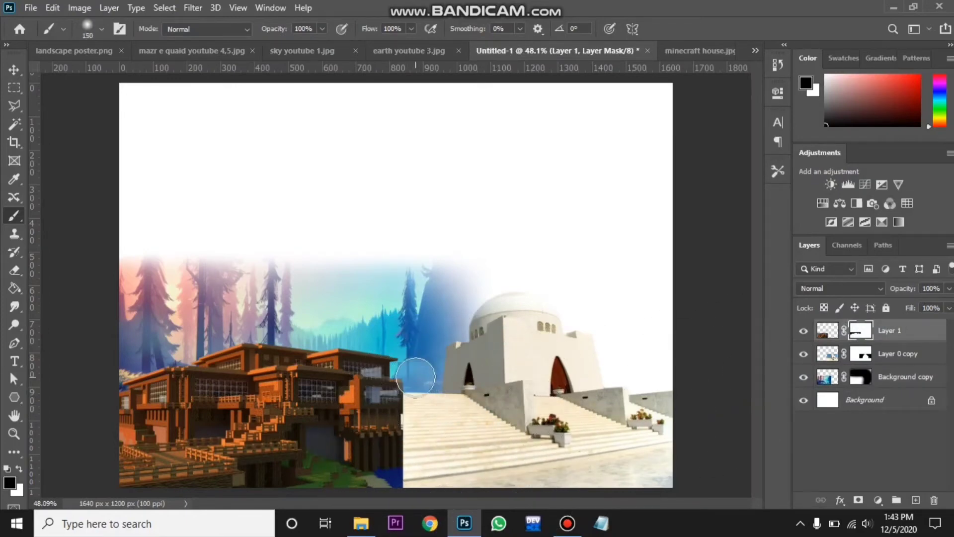
{"action": "key", "text": "z"}
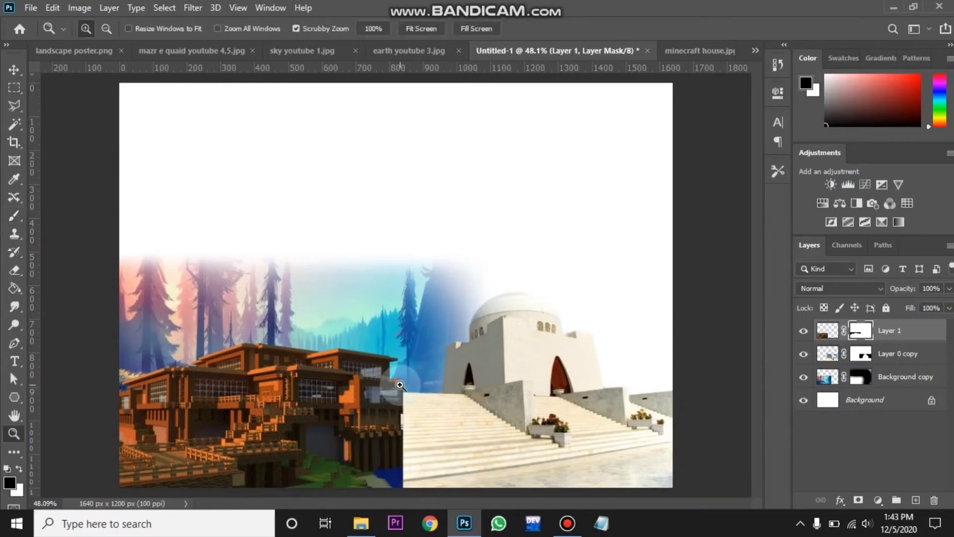
{"action": "left_click_drag", "start_coordinate": [400, 385], "coordinate": [455, 392]}
{"action": "left_click_drag", "start_coordinate": [762, 278], "coordinate": [769, 323]}
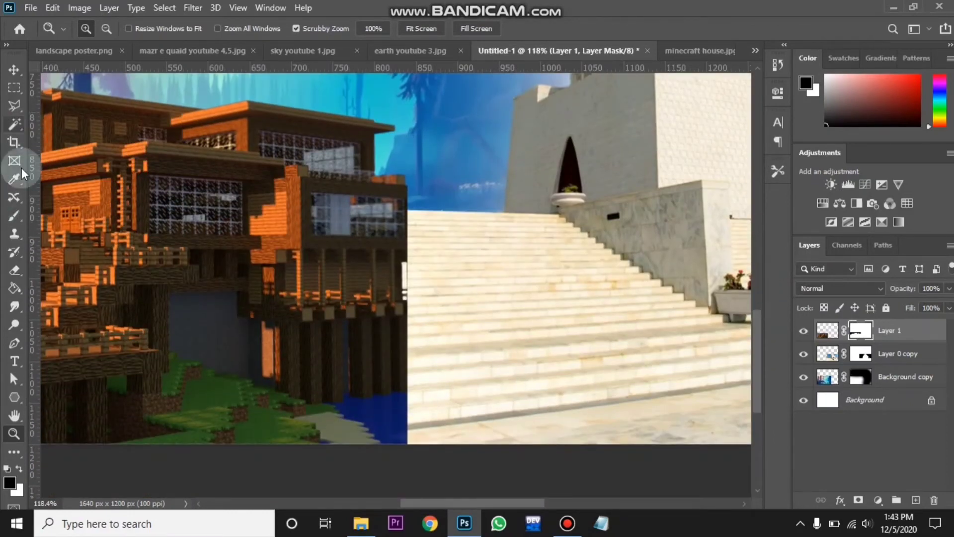
{"action": "left_click", "coordinate": [14, 215]}
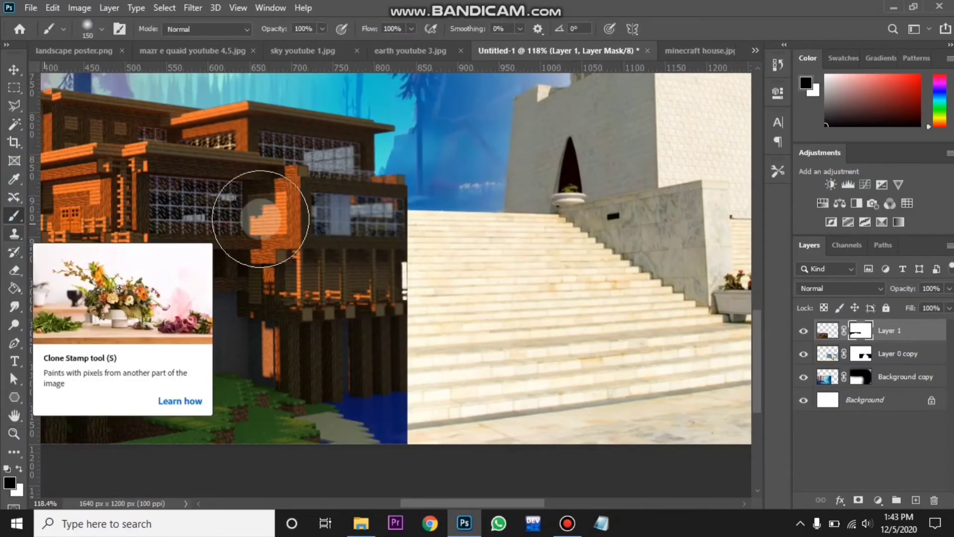
{"action": "key", "text": "bracketleft"}
{"action": "key", "text": "bracketleft"}
{"action": "key", "text": "bracketleft"}
{"action": "key", "text": "bracketleft"}
{"action": "key", "text": "bracketleft"}
{"action": "key", "text": "bracketleft"}
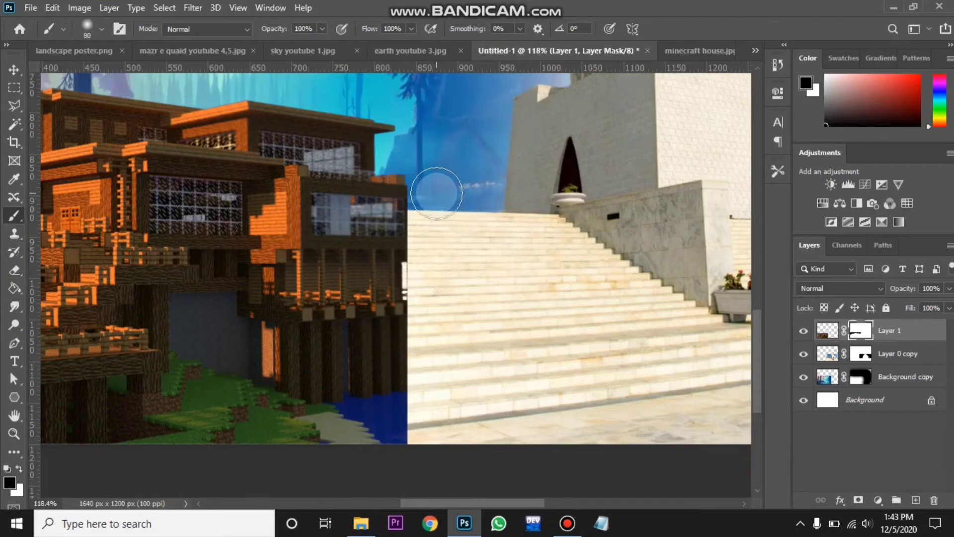
{"action": "left_click", "coordinate": [410, 181]}
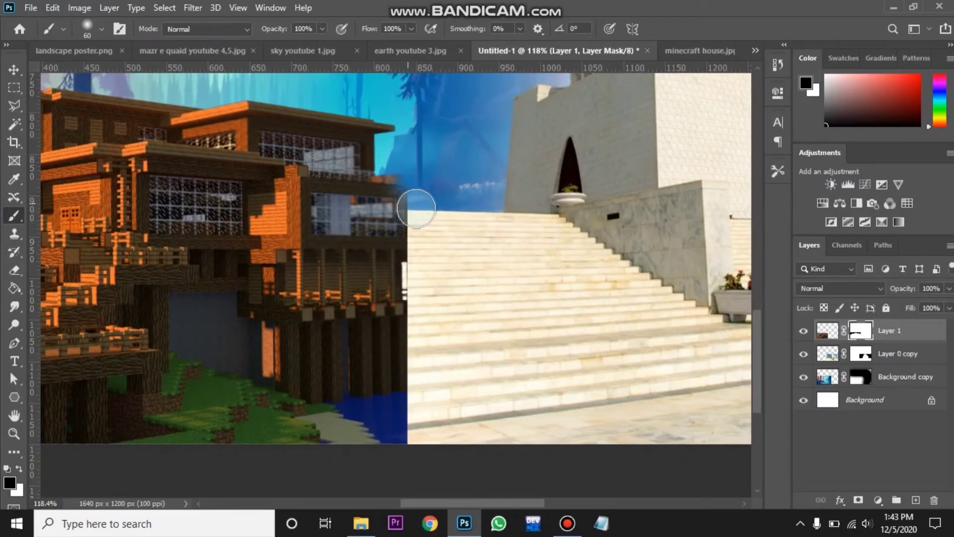
{"action": "mouse_move", "coordinate": [418, 184]}
{"action": "left_mouse_down"}
{"action": "mouse_move", "coordinate": [406, 155]}
{"action": "mouse_move", "coordinate": [417, 192]}
{"action": "left_mouse_up"}
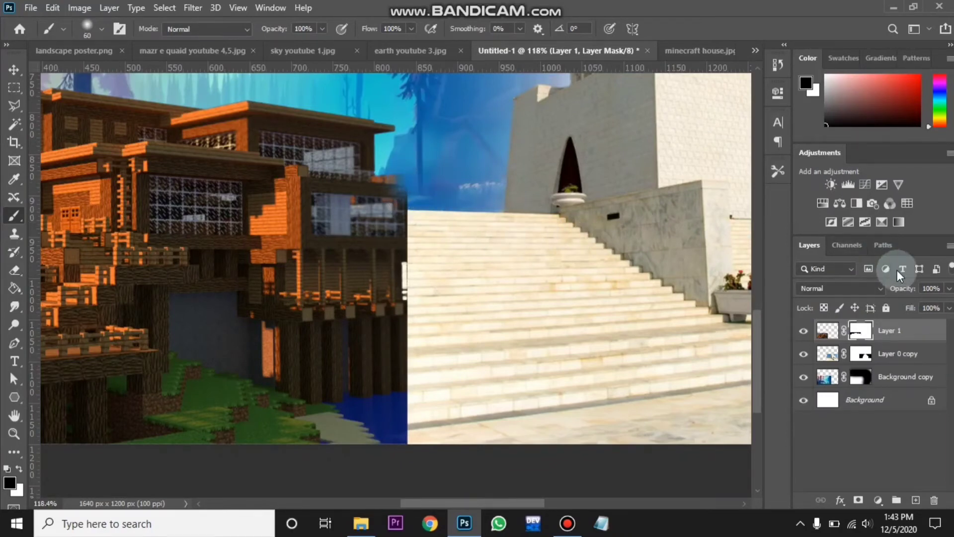
{"action": "left_click", "coordinate": [858, 329]}
{"action": "left_click", "coordinate": [823, 334]}
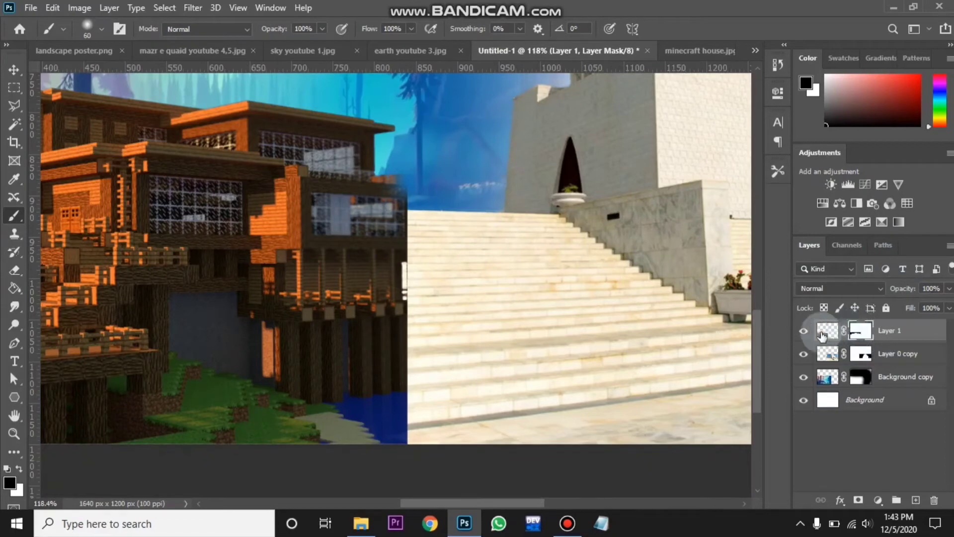
{"action": "left_click", "coordinate": [860, 331]}
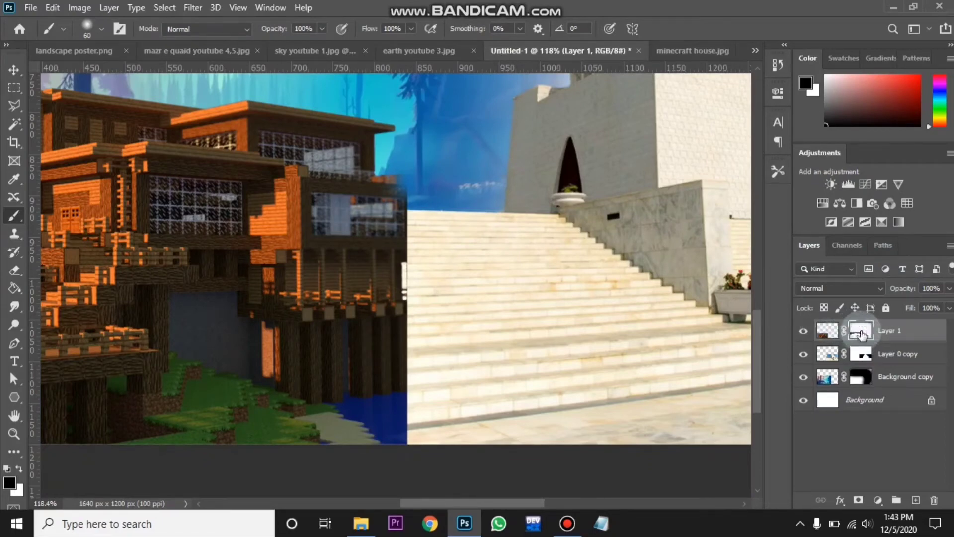
{"action": "left_click", "coordinate": [417, 447], "text": "shift"}
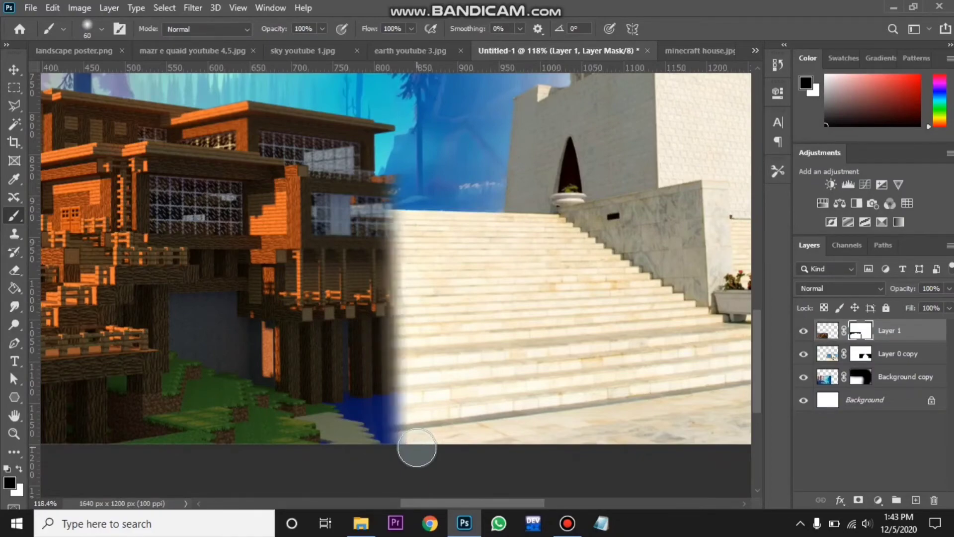
- Duplicate the sky image's Background layer into the Untitled-1 document
{"action": "key", "text": "ctrl+0"}
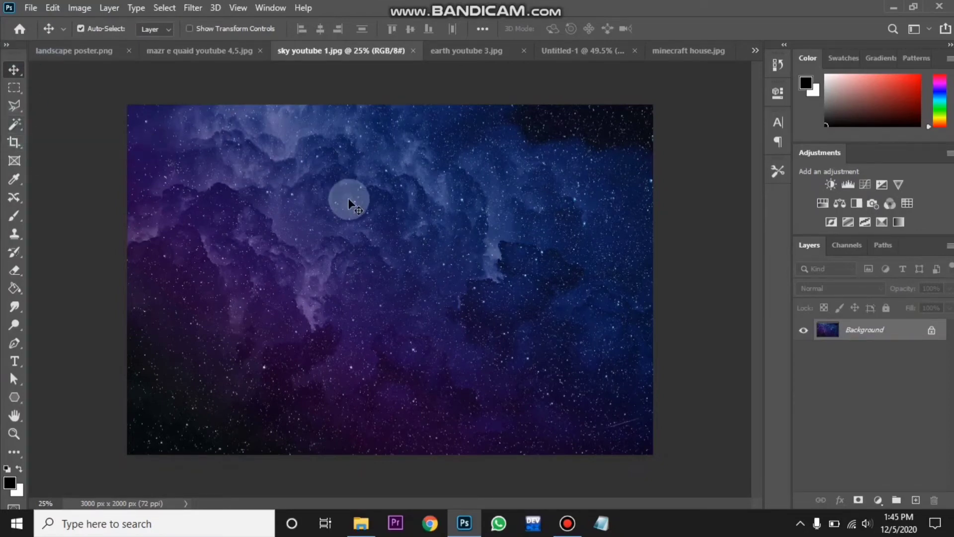
{"action": "left_click", "coordinate": [949, 247]}
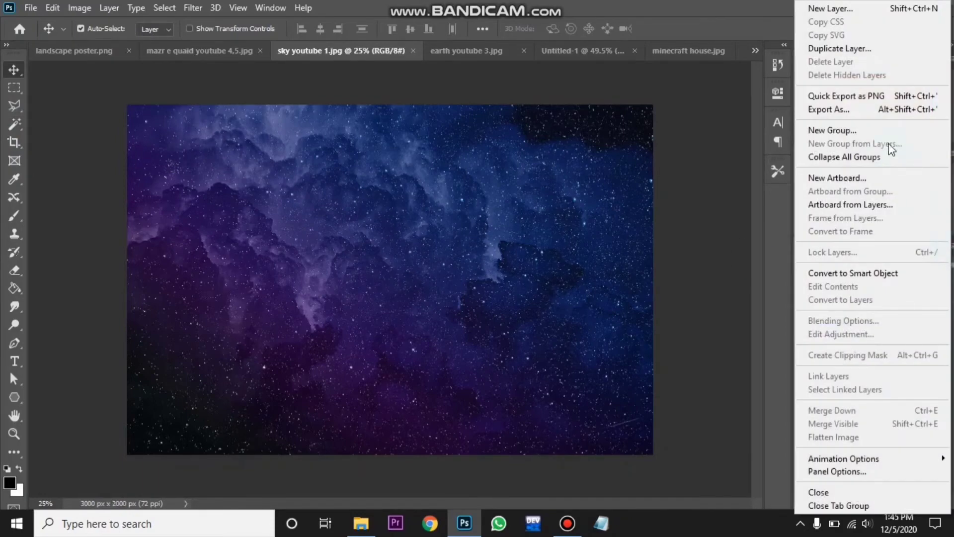
{"action": "left_click", "coordinate": [839, 49]}
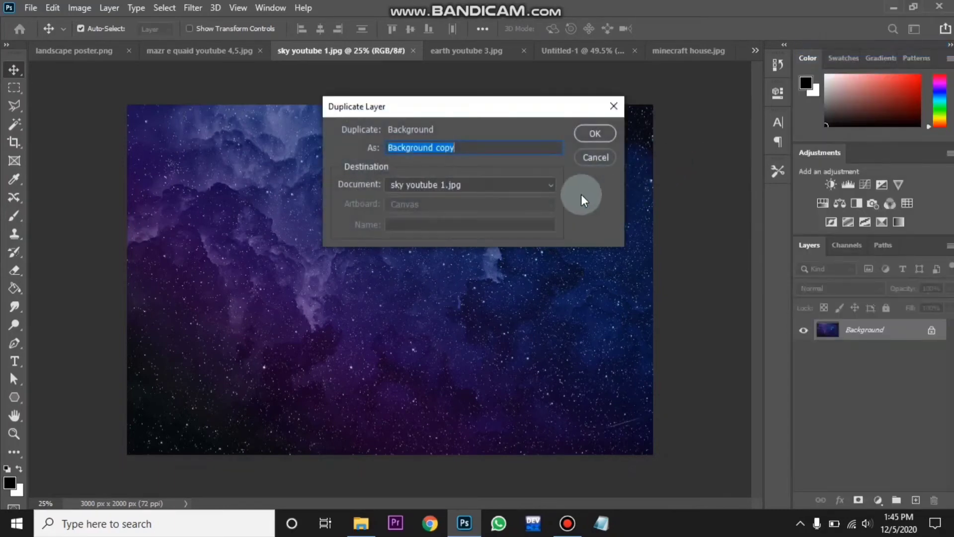
{"action": "left_click", "coordinate": [548, 186]}
{"action": "left_click", "coordinate": [474, 245]}
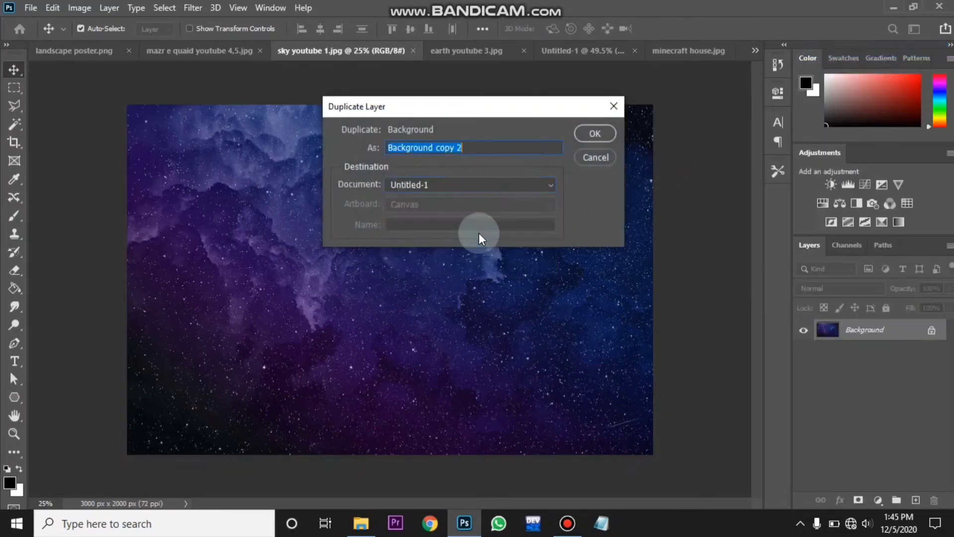
{"action": "left_click", "coordinate": [583, 135]}
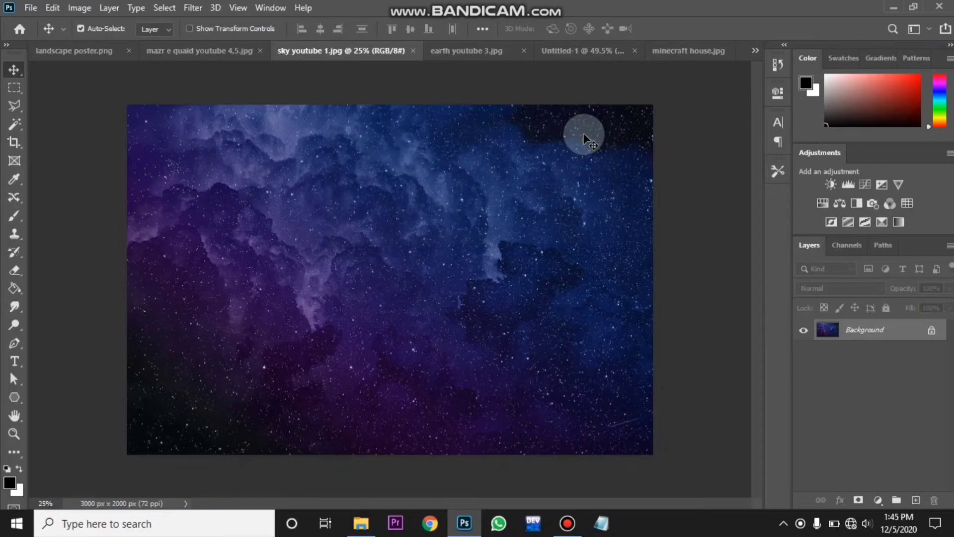
- In Untitled-1, scale the sky layer down to fit the canvas and move it beneath the landscape layer
{"action": "left_click", "coordinate": [582, 54]}
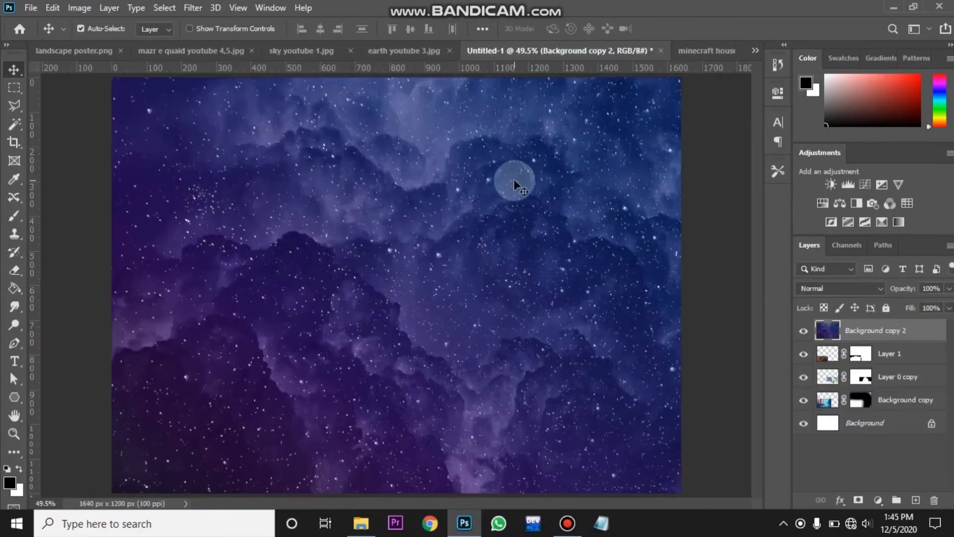
{"action": "key", "text": "ctrl+minus"}
{"action": "key", "text": "ctrl+minus"}
{"action": "key", "text": "ctrl+minus"}
{"action": "key", "text": "ctrl+minus"}
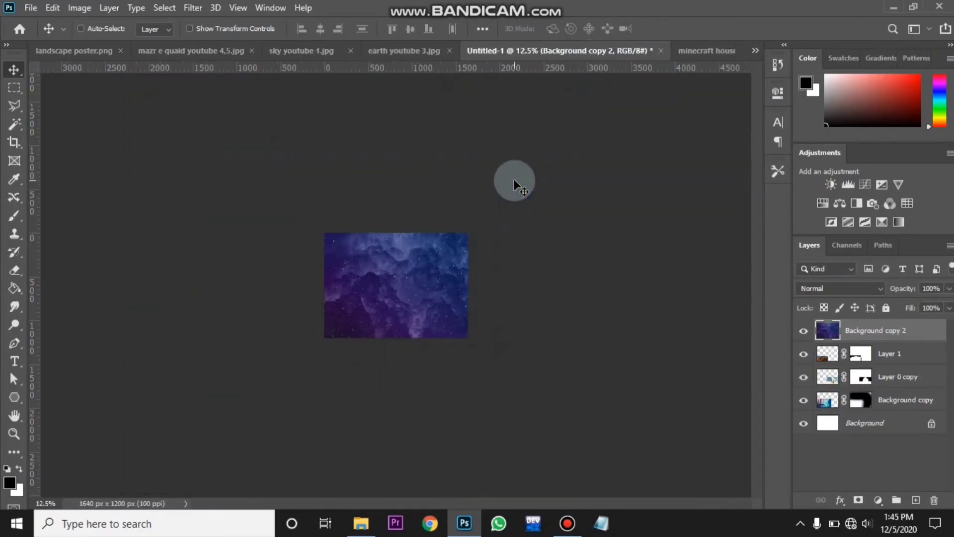
{"action": "key", "text": "ctrl+t"}
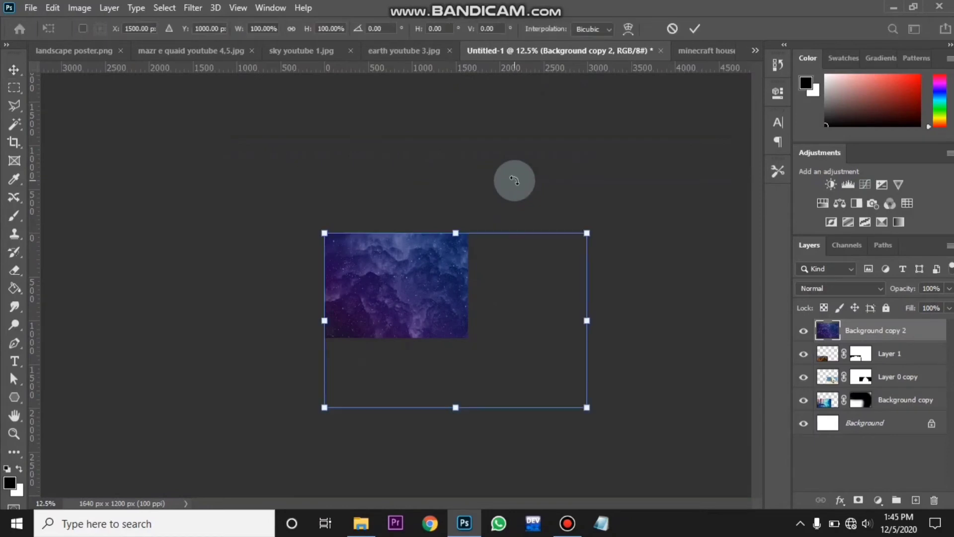
{"action": "left_click_drag", "start_coordinate": [536, 321], "coordinate": [467, 321]}
{"action": "left_click_drag", "start_coordinate": [398, 407], "coordinate": [396, 340]}
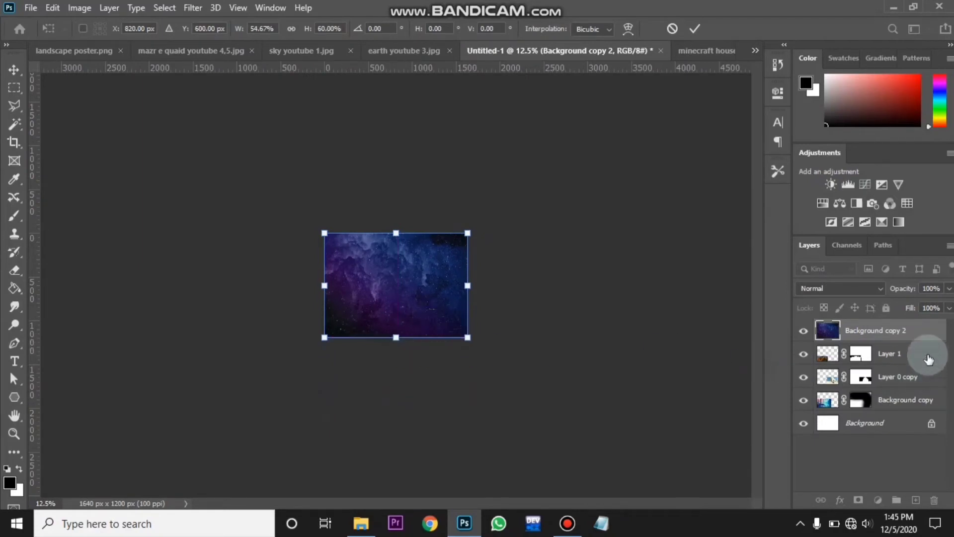
{"action": "left_click_drag", "start_coordinate": [917, 333], "coordinate": [913, 410]}
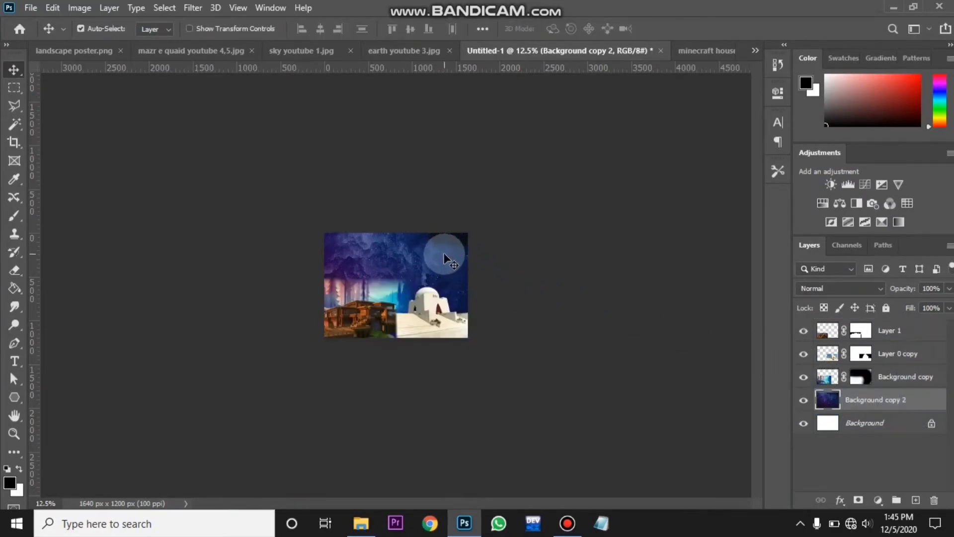
- Enlarge the sky layer to about 116% width and 118% height and commit the transform
{"action": "scroll", "coordinate": [444, 255], "scroll_direction": "up", "scroll_amount": 4}
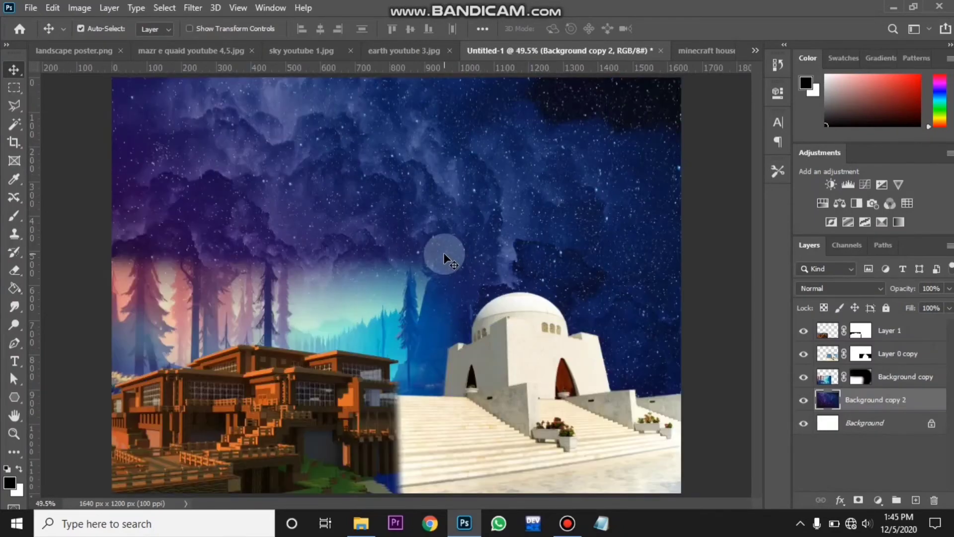
{"action": "scroll", "coordinate": [444, 255], "scroll_direction": "down", "scroll_amount": 1}
{"action": "key", "text": "ctrl"}
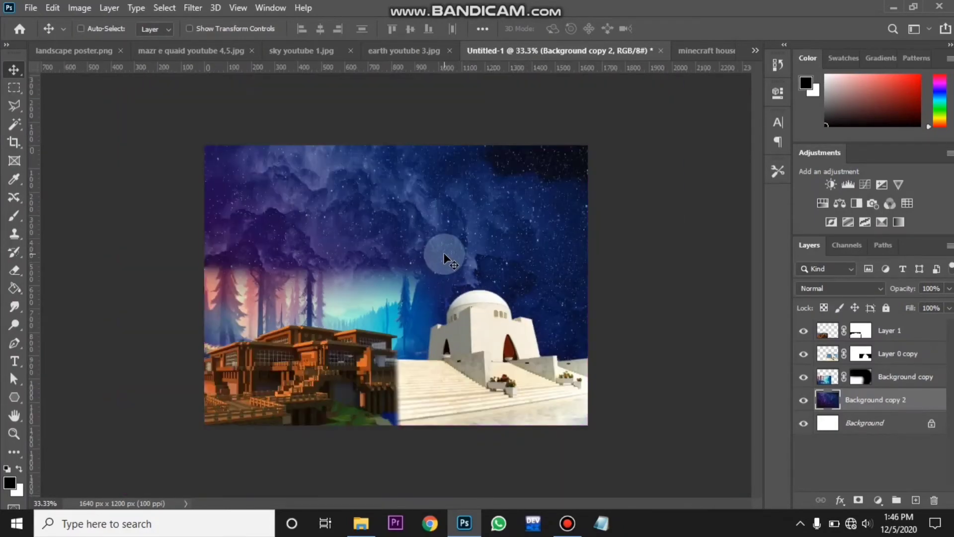
{"action": "key", "text": "ctrl"}
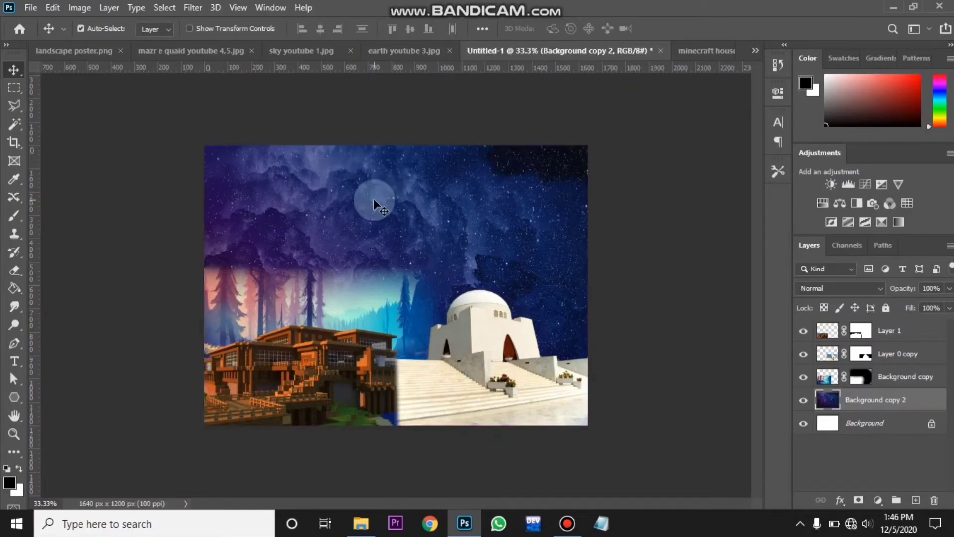
{"action": "key", "text": "ctrl+t"}
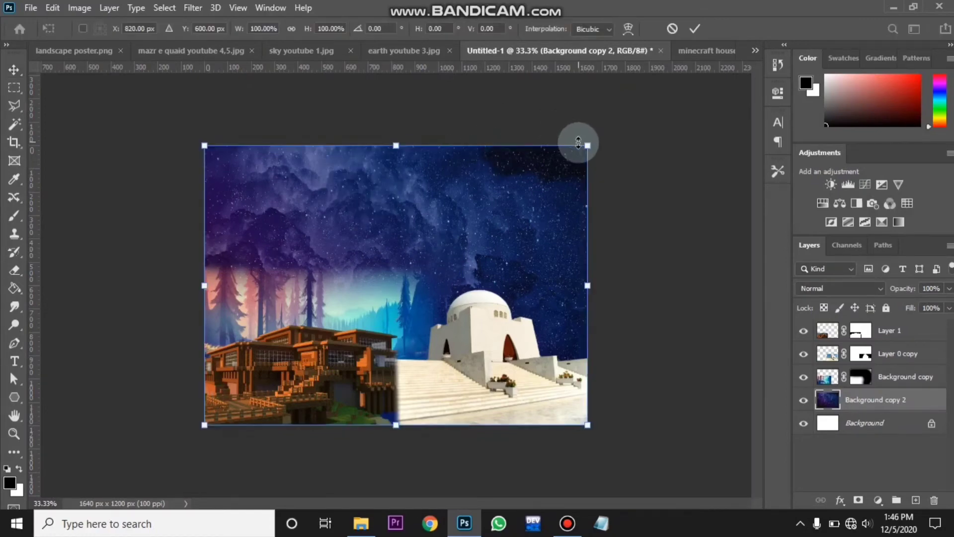
{"action": "left_click_drag", "start_coordinate": [586, 143], "coordinate": [649, 89]}
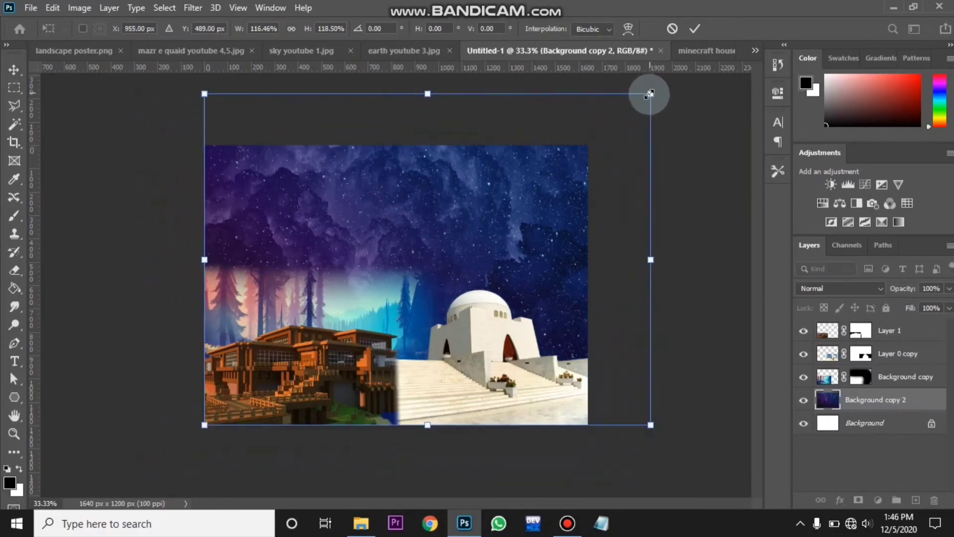
{"action": "double_click", "coordinate": [523, 179]}
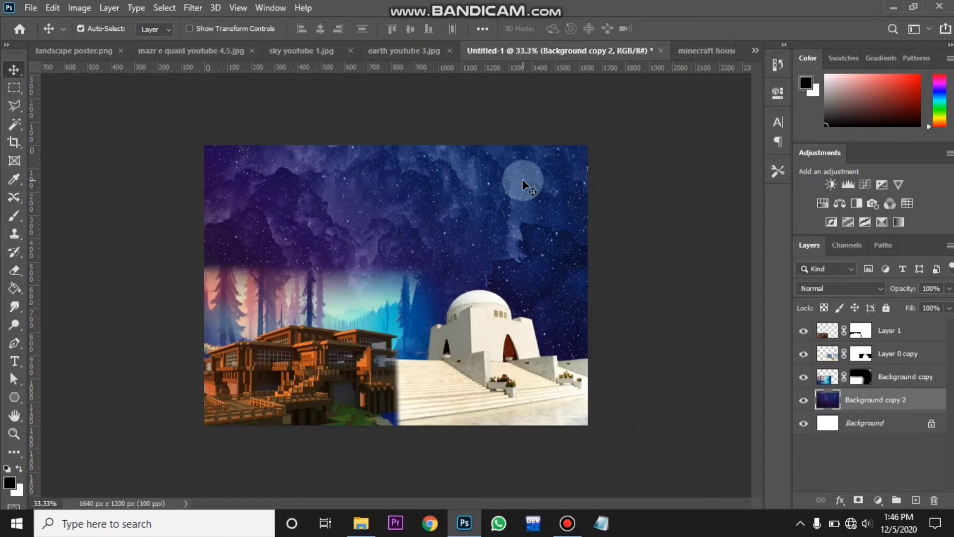
- Add a Curves adjustment layer above the monument layer and clip it to the monument
{"action": "left_click_drag", "start_coordinate": [741, 169], "coordinate": [773, 114]}
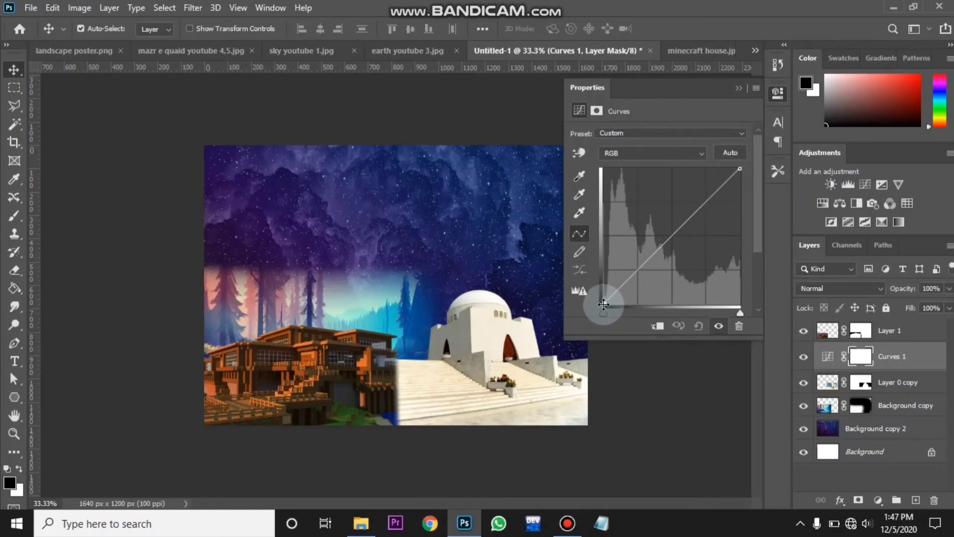
{"action": "left_click_drag", "start_coordinate": [605, 304], "coordinate": [577, 245]}
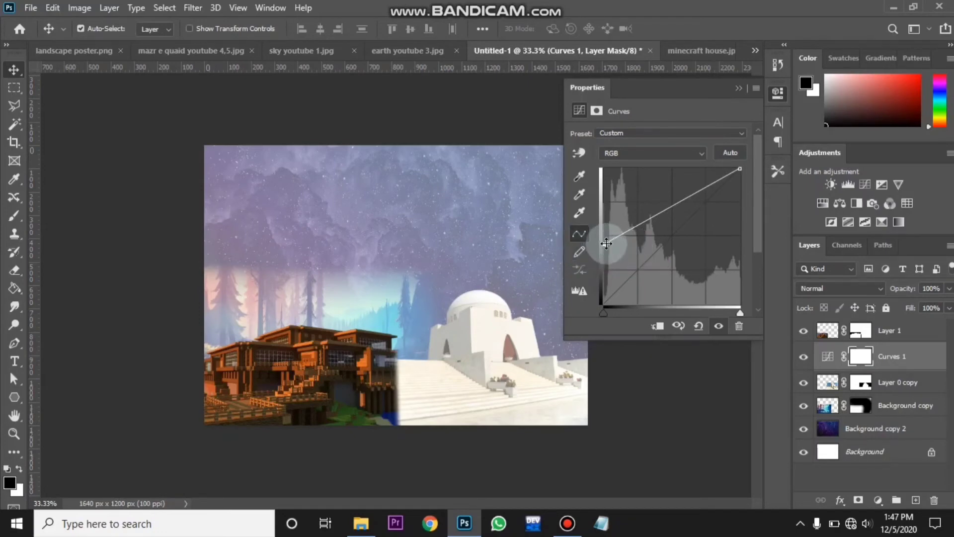
{"action": "left_click_drag", "start_coordinate": [598, 288], "coordinate": [586, 324]}
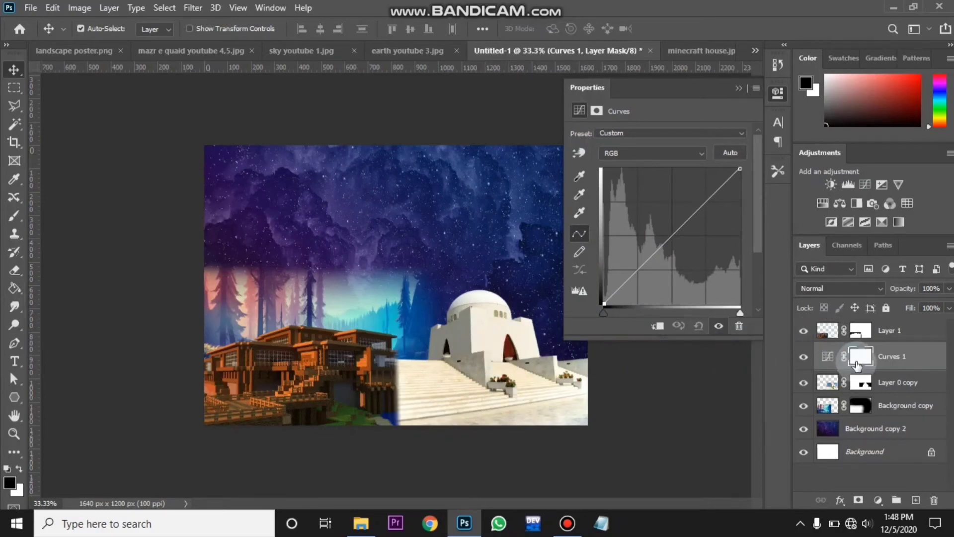
{"action": "left_click_drag", "start_coordinate": [856, 372], "coordinate": [852, 365]}
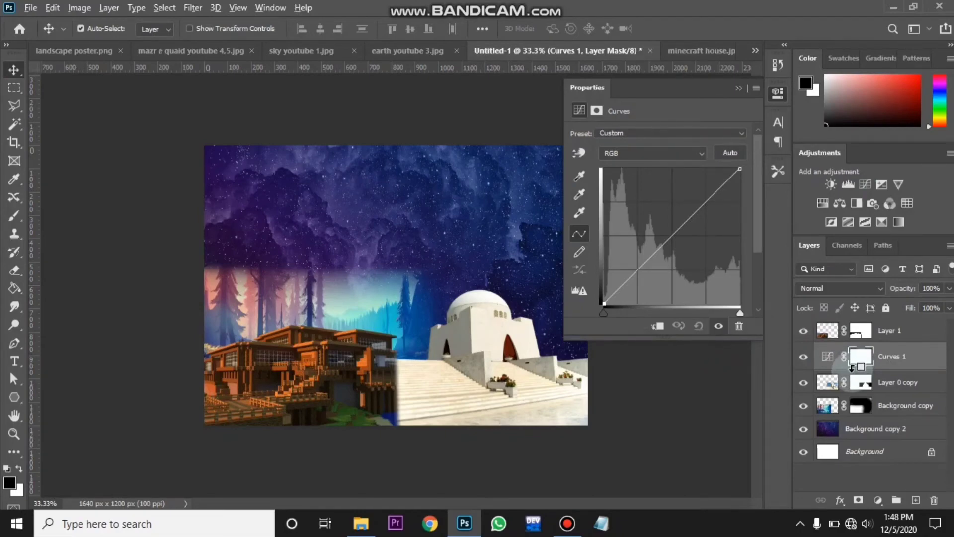
{"action": "left_click", "coordinate": [853, 370], "text": "alt"}
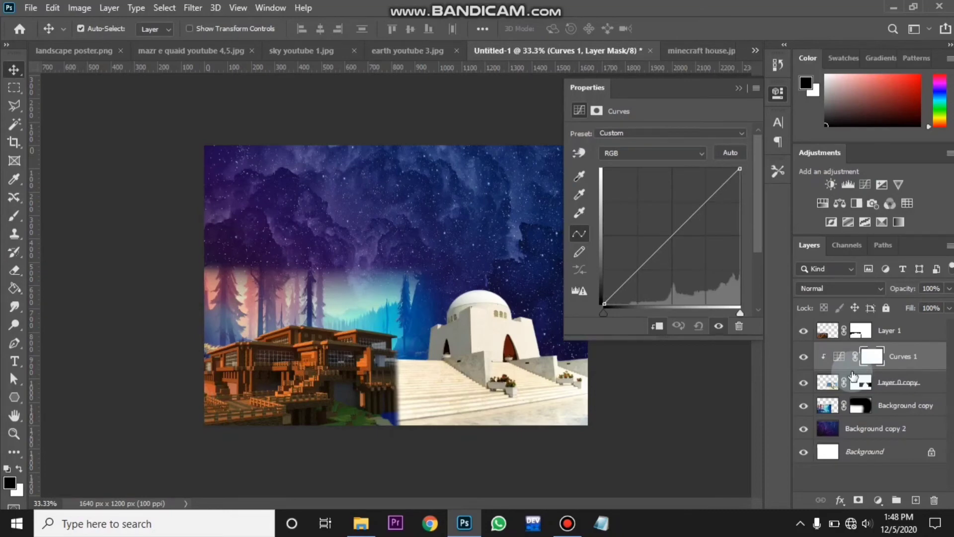
- Darken the monument by pulling the curve's top endpoint down, then collapse the curve properties
{"action": "left_click_drag", "start_coordinate": [738, 171], "coordinate": [772, 234]}
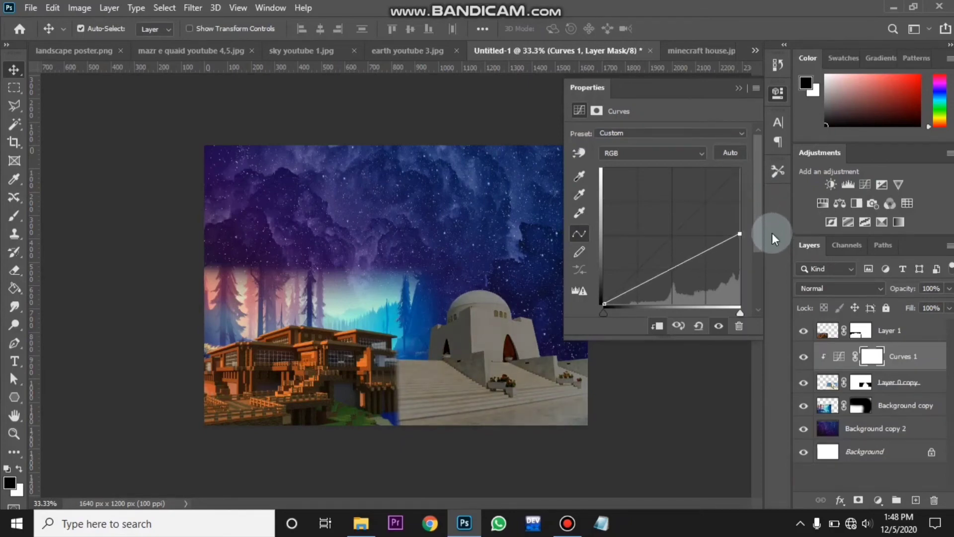
{"action": "left_click", "coordinate": [739, 88]}
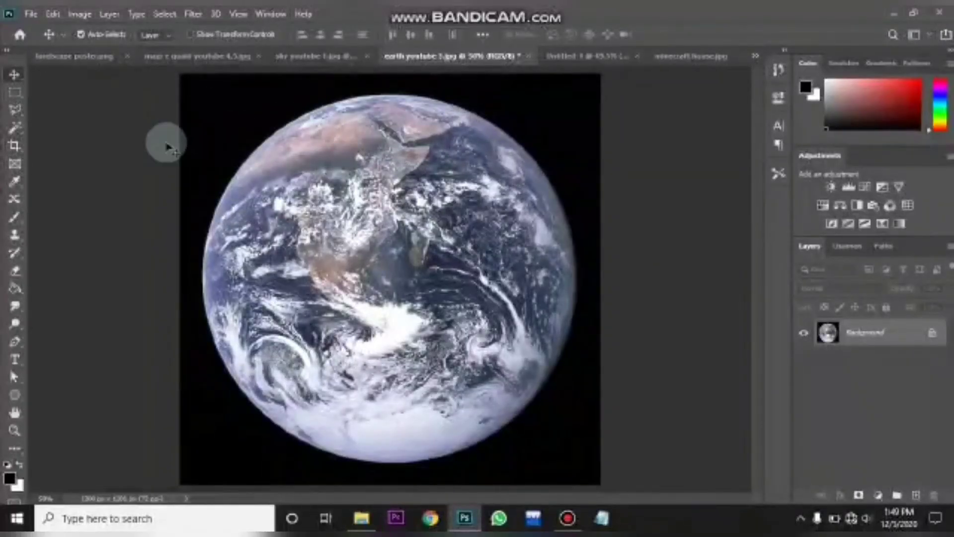
- In the earth image, select the black background with the Quick Selection Tool, add a layer mask and invert it
{"action": "left_click", "coordinate": [16, 128]}
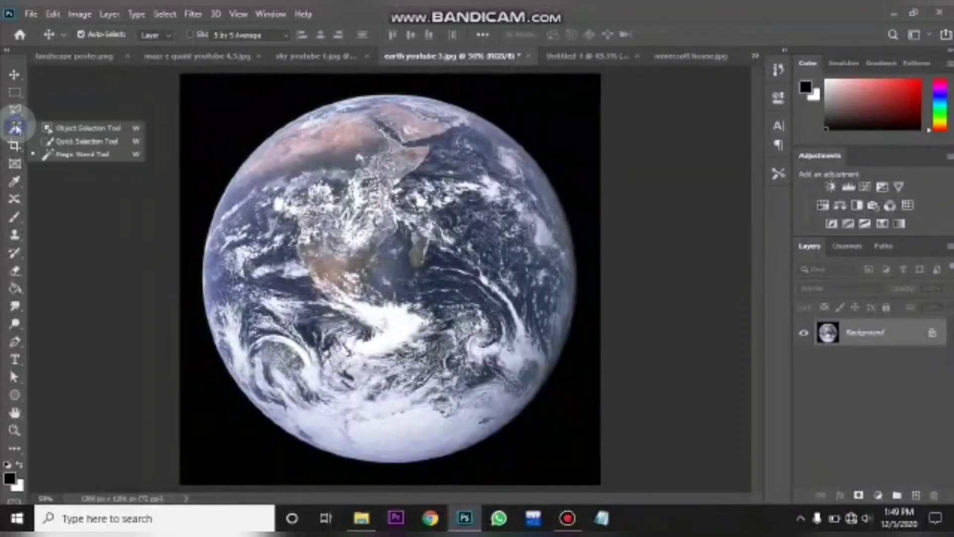
{"action": "left_click", "coordinate": [57, 142]}
{"action": "left_click", "coordinate": [222, 105]}
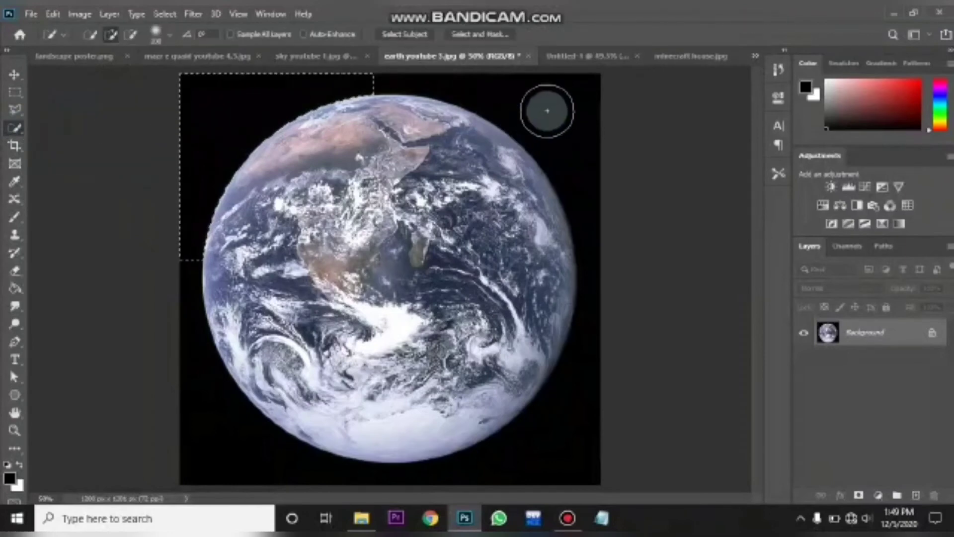
{"action": "mouse_move", "coordinate": [547, 111]}
{"action": "left_mouse_down"}
{"action": "mouse_move", "coordinate": [579, 187]}
{"action": "mouse_move", "coordinate": [591, 347]}
{"action": "mouse_move", "coordinate": [584, 428]}
{"action": "left_mouse_up"}
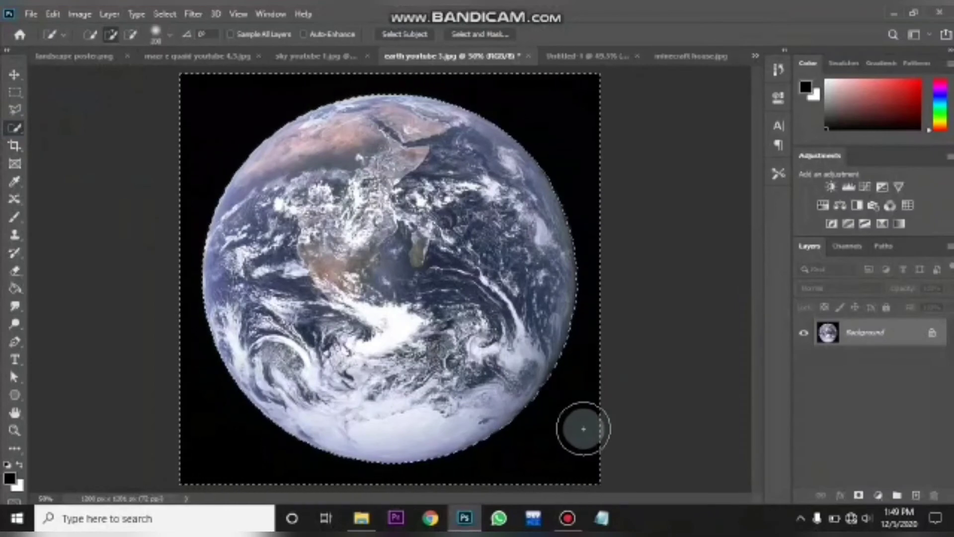
{"action": "left_click", "coordinate": [858, 495]}
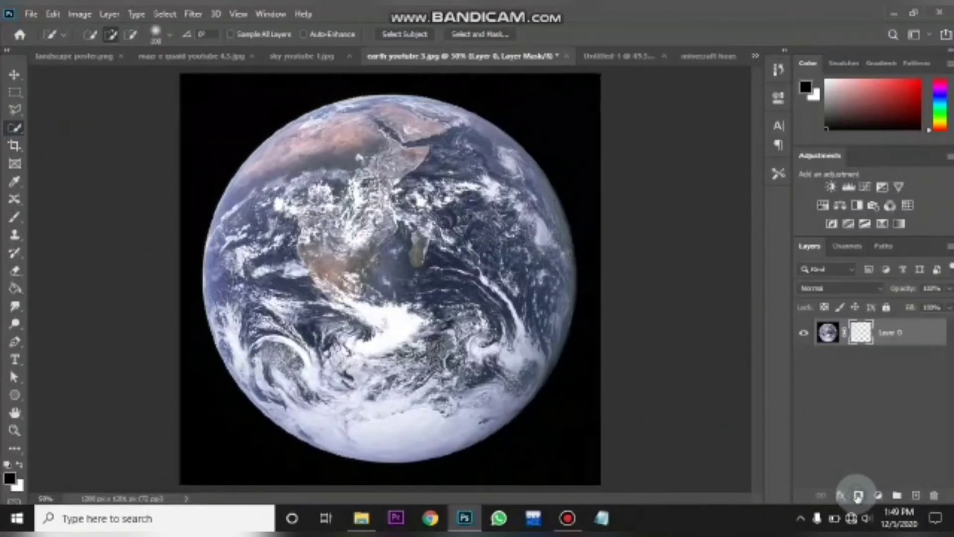
{"action": "key", "text": "ctrl+i"}
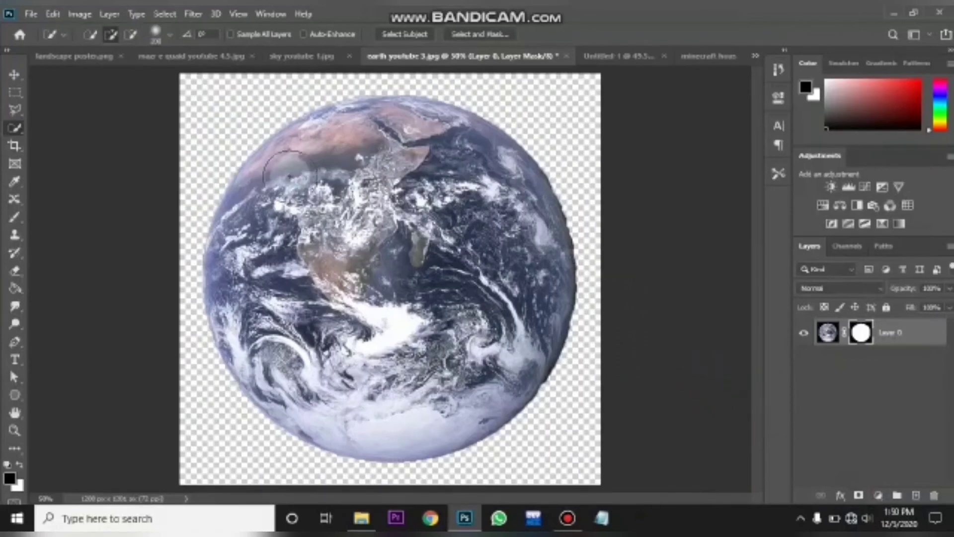
- Open Select and Mask on the earth's mask and set the edge detection radius to 10 px
{"action": "key", "text": "z"}
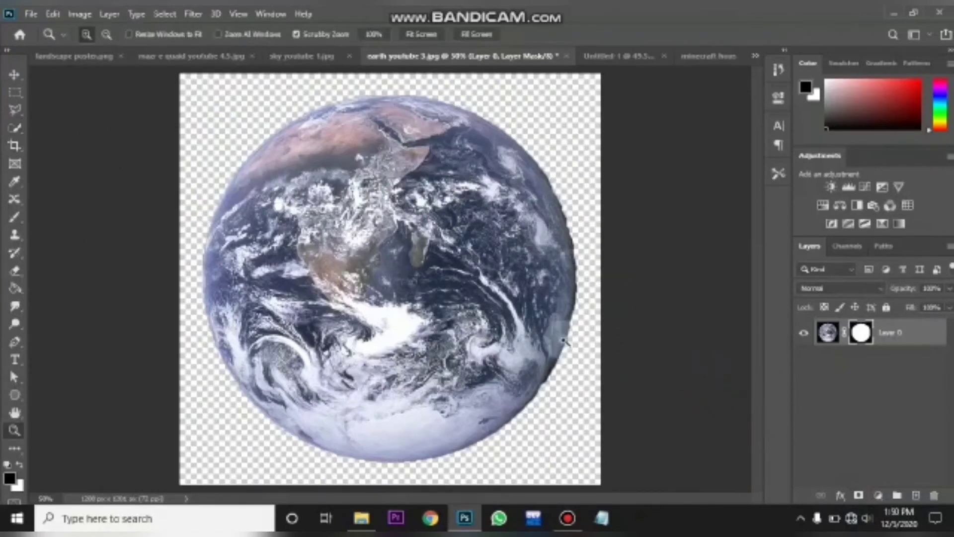
{"action": "left_click_drag", "start_coordinate": [556, 340], "coordinate": [638, 344]}
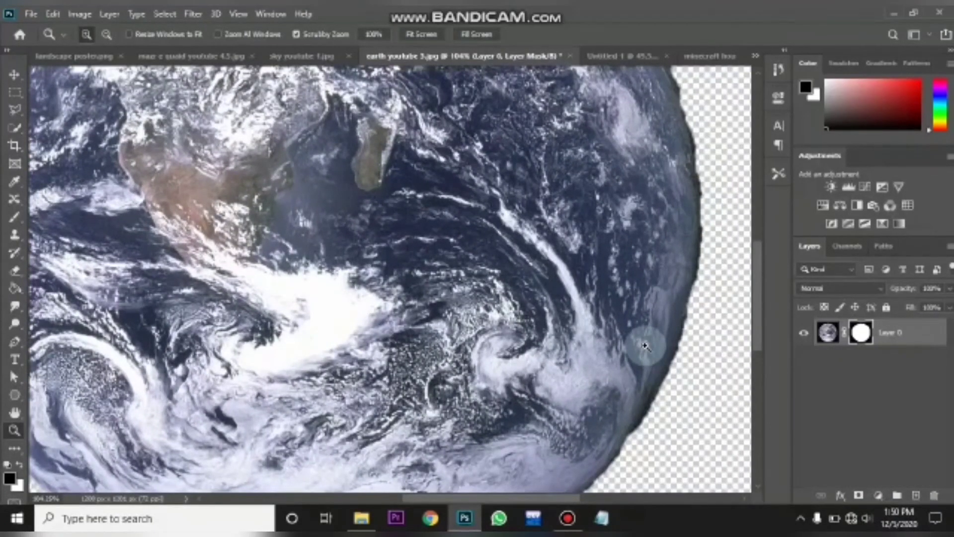
{"action": "key", "text": "ctrl+0"}
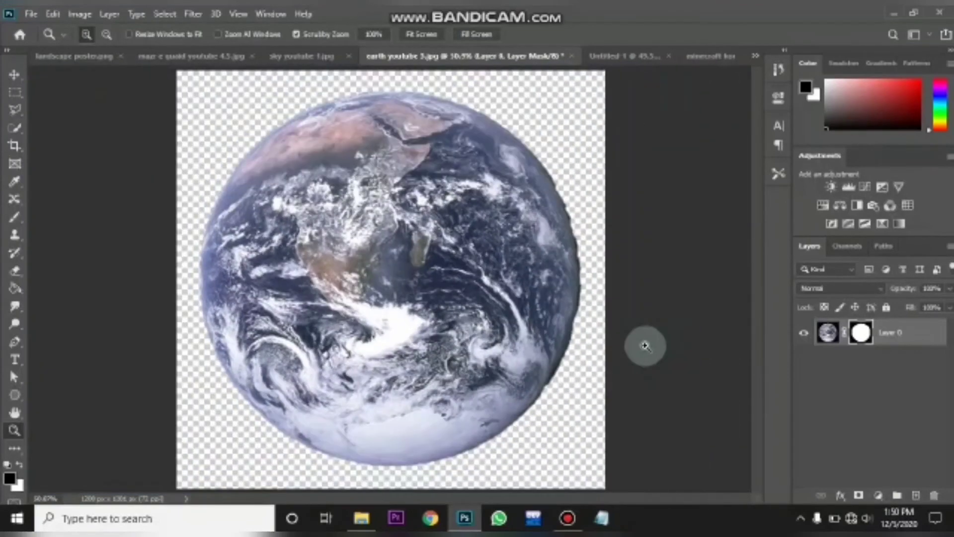
{"action": "left_click", "coordinate": [168, 14]}
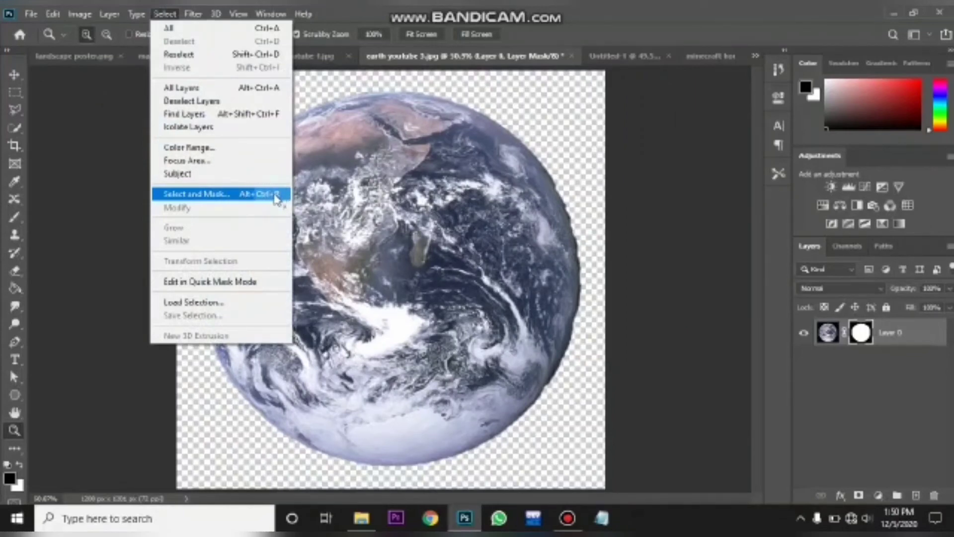
{"action": "left_click", "coordinate": [241, 197]}
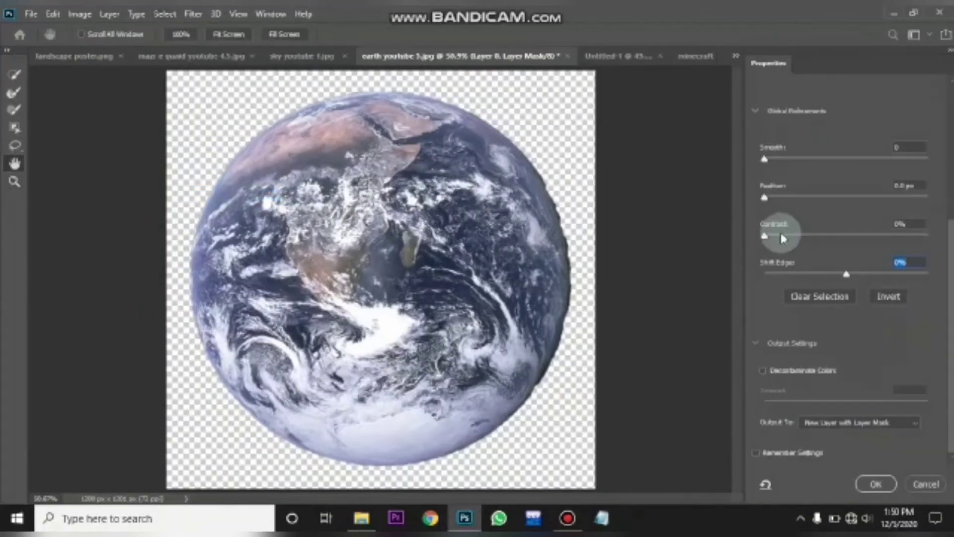
{"action": "scroll", "coordinate": [758, 224], "scroll_direction": "up", "scroll_amount": 5}
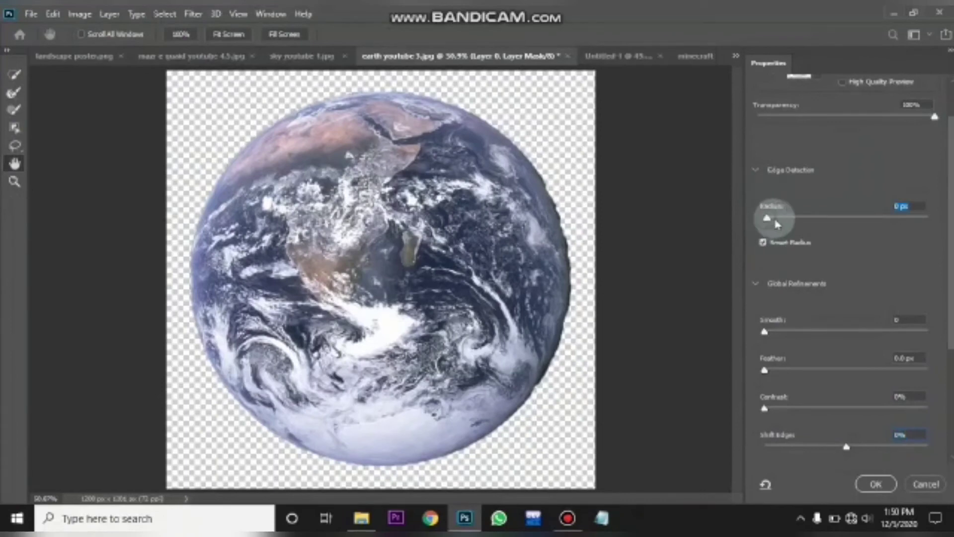
{"action": "left_click_drag", "start_coordinate": [777, 225], "coordinate": [832, 228]}
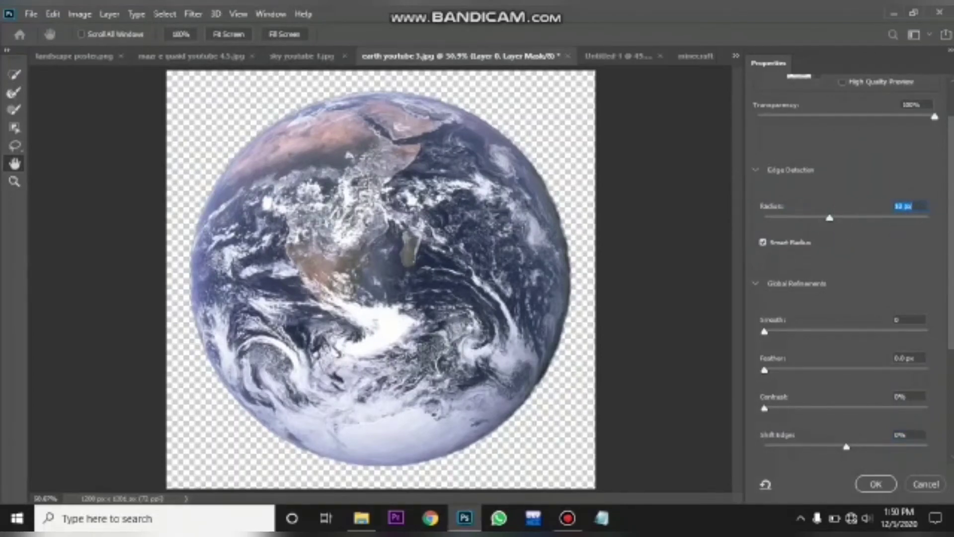
- Refine the earth mask by setting Smooth to 100 and Shift Edge to -20%
{"action": "left_click_drag", "start_coordinate": [951, 237], "coordinate": [952, 276]}
{"action": "left_click_drag", "start_coordinate": [756, 270], "coordinate": [806, 275]}
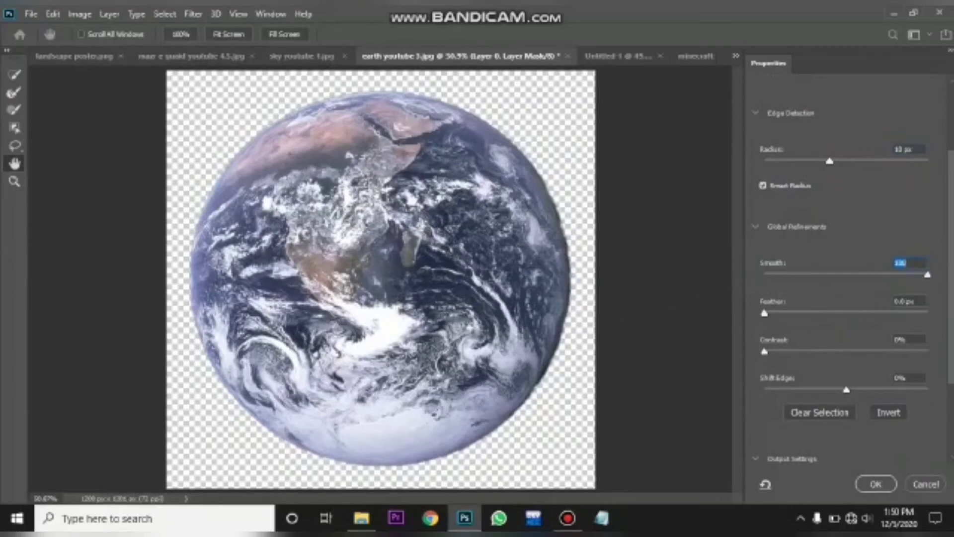
{"action": "scroll", "coordinate": [853, 278], "scroll_direction": "down", "scroll_amount": 1}
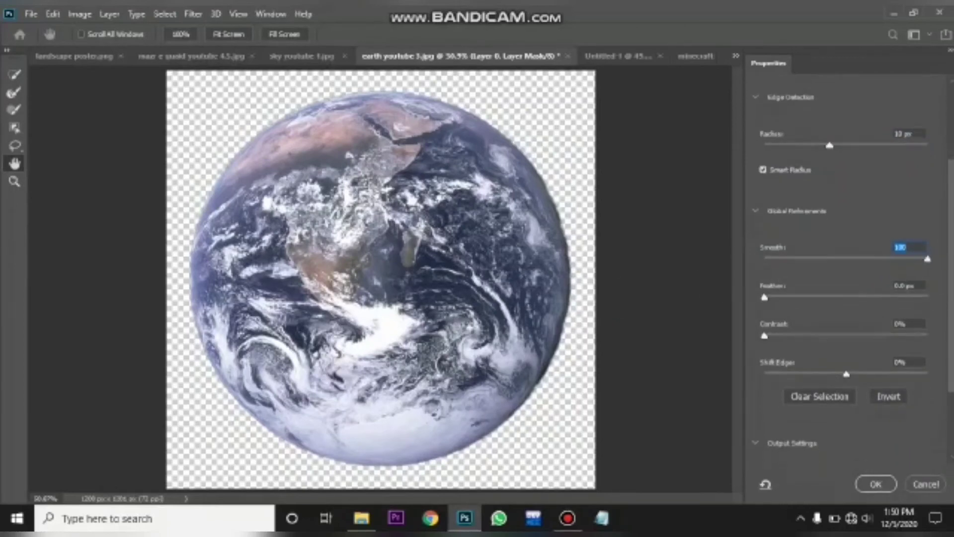
{"action": "scroll", "coordinate": [782, 272], "scroll_direction": "down", "scroll_amount": 3}
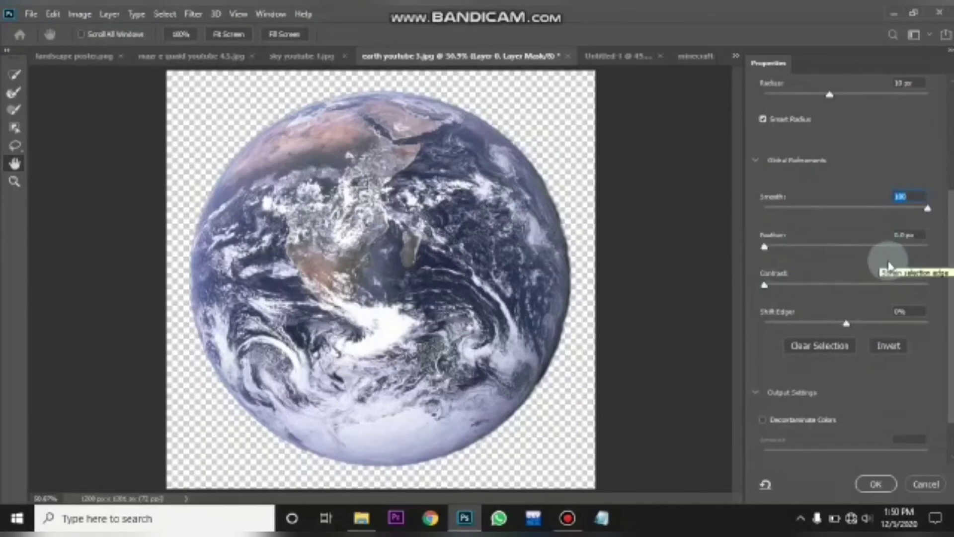
{"action": "left_click_drag", "start_coordinate": [765, 285], "coordinate": [657, 298]}
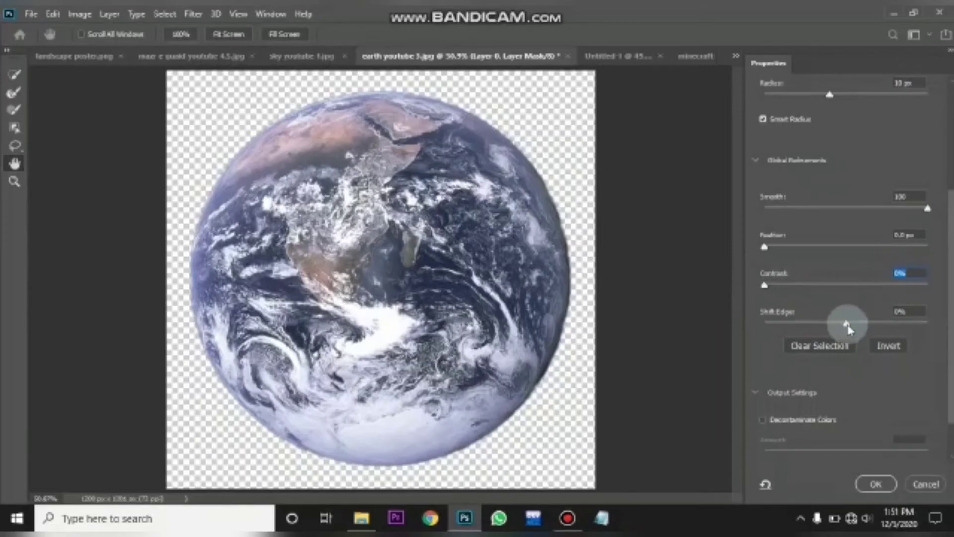
{"action": "mouse_move", "coordinate": [847, 329]}
{"action": "left_mouse_down"}
{"action": "mouse_move", "coordinate": [891, 331]}
{"action": "mouse_move", "coordinate": [818, 332]}
{"action": "mouse_move", "coordinate": [833, 331]}
{"action": "left_mouse_up"}
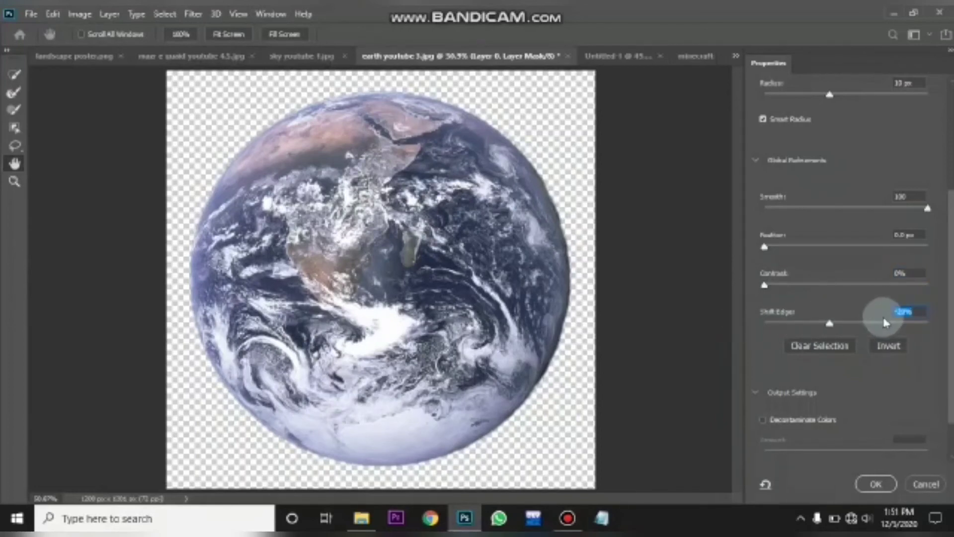
{"action": "scroll", "coordinate": [850, 269], "scroll_direction": "down", "scroll_amount": 2}
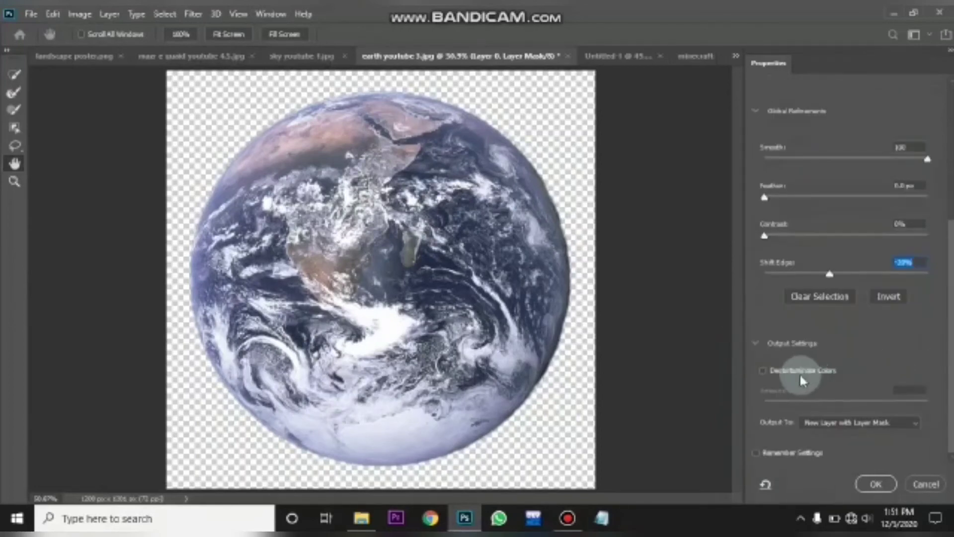
- Enable Decontaminate Colors at 100% amount and apply the refinement as a new layer with layer mask
{"action": "left_click", "coordinate": [763, 371]}
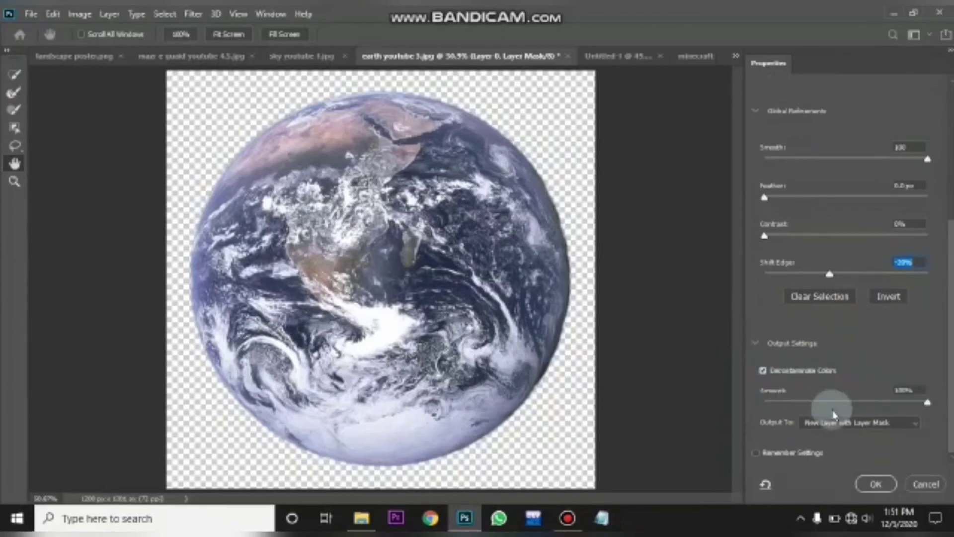
{"action": "left_click_drag", "start_coordinate": [928, 403], "coordinate": [914, 402]}
{"action": "left_click_drag", "start_coordinate": [845, 407], "coordinate": [934, 409]}
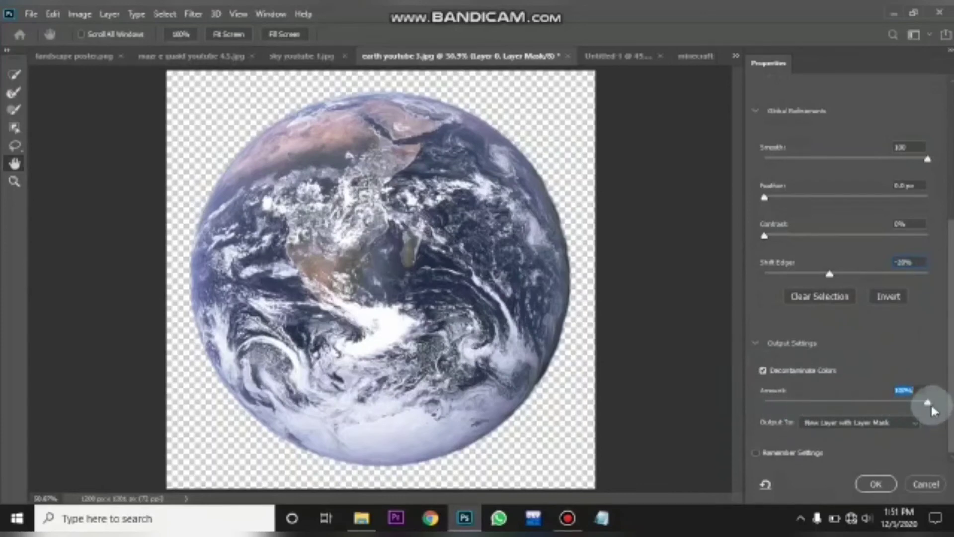
{"action": "left_click", "coordinate": [876, 484]}
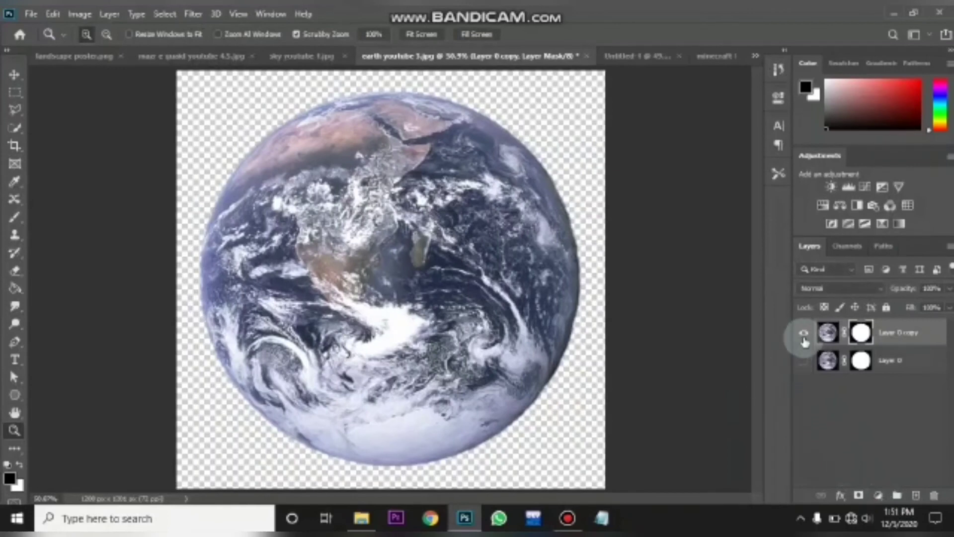
- Hide the original earth layer so only the refined copy stays visible
{"action": "left_click", "coordinate": [804, 334]}
{"action": "left_click", "coordinate": [802, 361]}
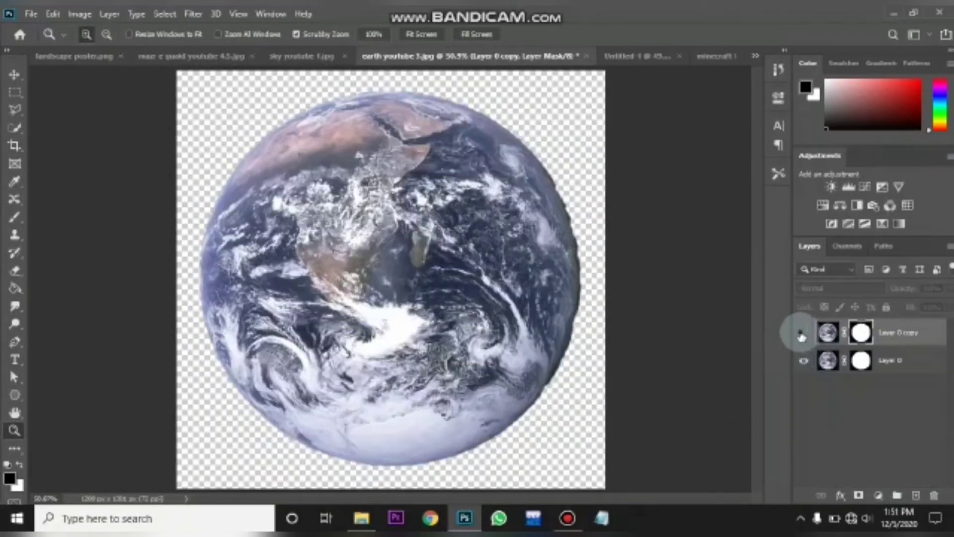
{"action": "left_click", "coordinate": [802, 334]}
{"action": "left_click", "coordinate": [804, 361]}
{"action": "left_click", "coordinate": [804, 361]}
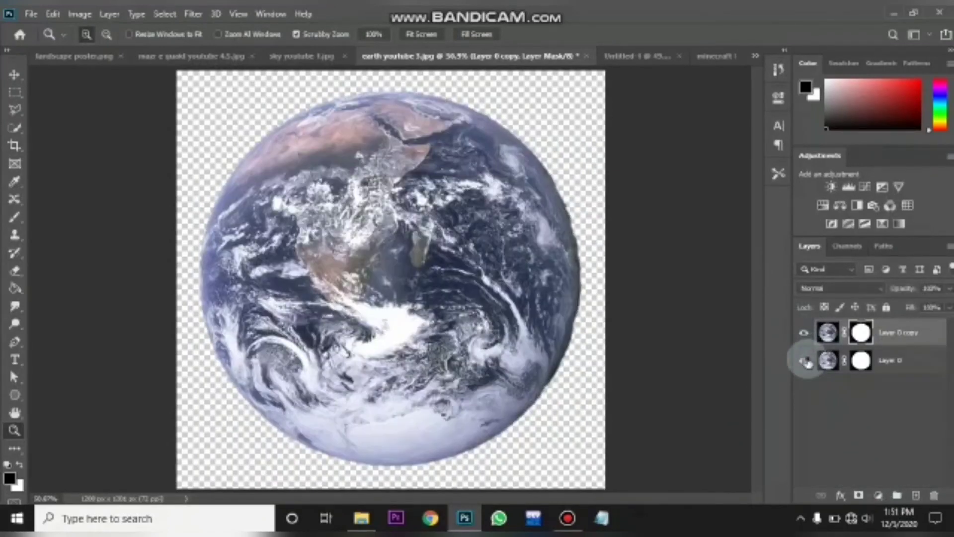
{"action": "left_click", "coordinate": [805, 362]}
{"action": "left_click", "coordinate": [805, 362]}
{"action": "left_click", "coordinate": [805, 362]}
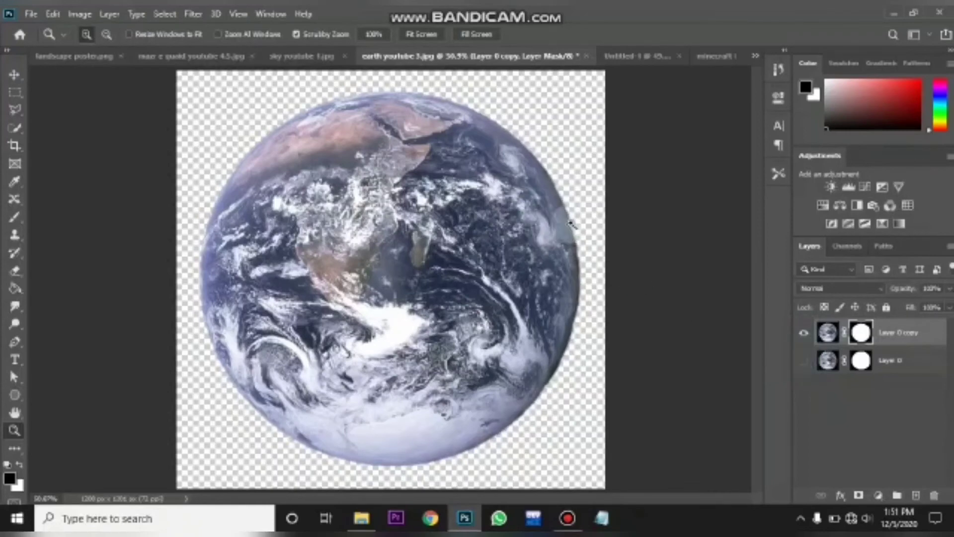
- Duplicate the refined earth layer into the Untitled-1 document
{"action": "left_click", "coordinate": [14, 75]}
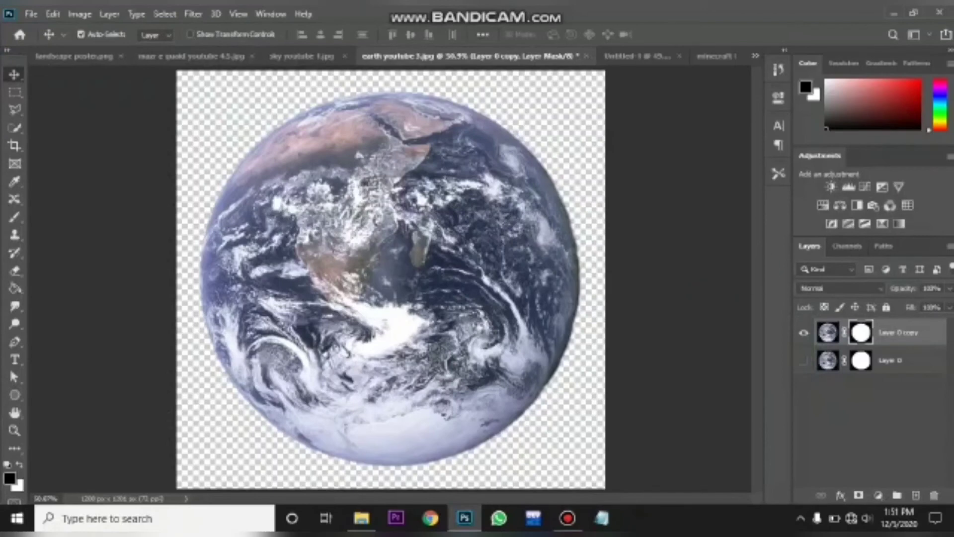
{"action": "left_click", "coordinate": [947, 247]}
{"action": "left_click", "coordinate": [845, 56]}
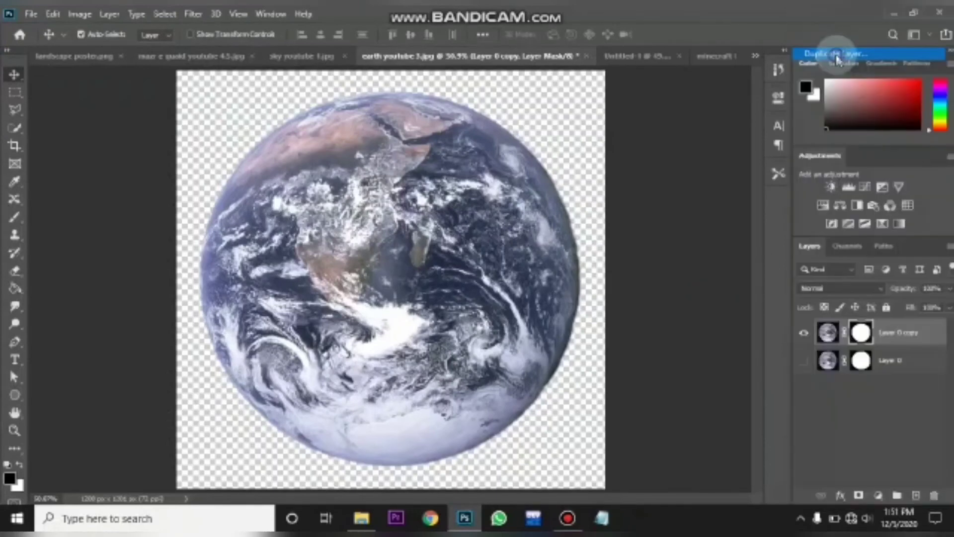
{"action": "left_click", "coordinate": [519, 192]}
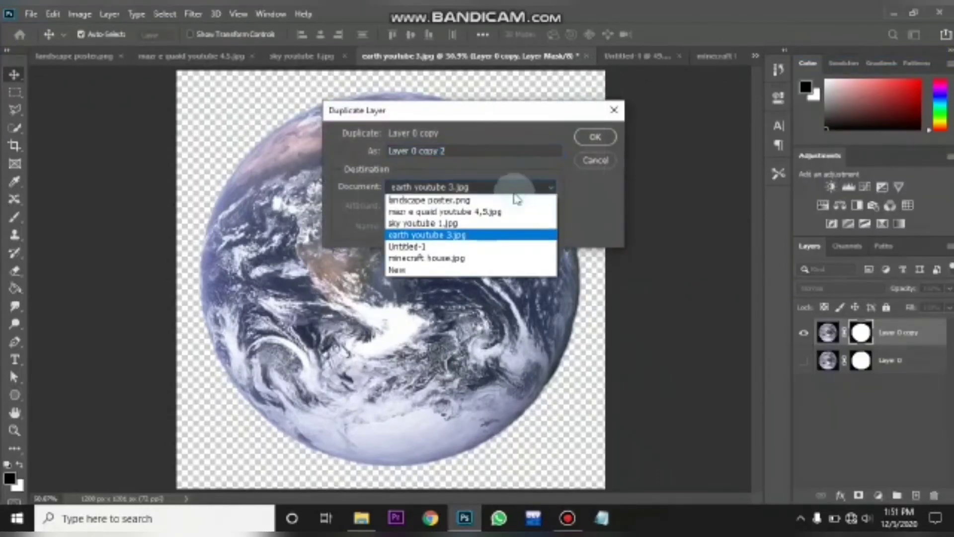
{"action": "left_click", "coordinate": [482, 245]}
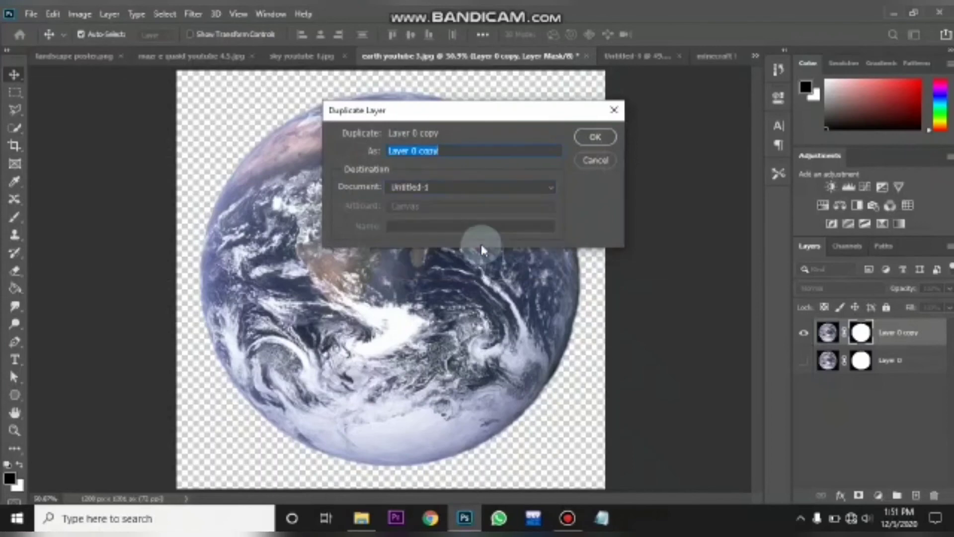
{"action": "left_click", "coordinate": [595, 137]}
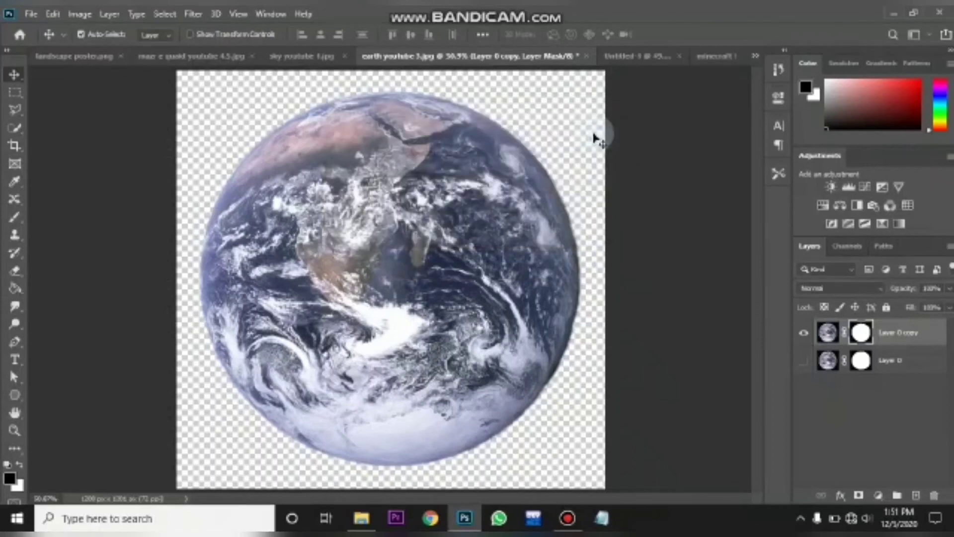
- In Untitled-1, scale the earth down and place it in the upper-right corner of the sky, then commit the transform
{"action": "left_click", "coordinate": [621, 59]}
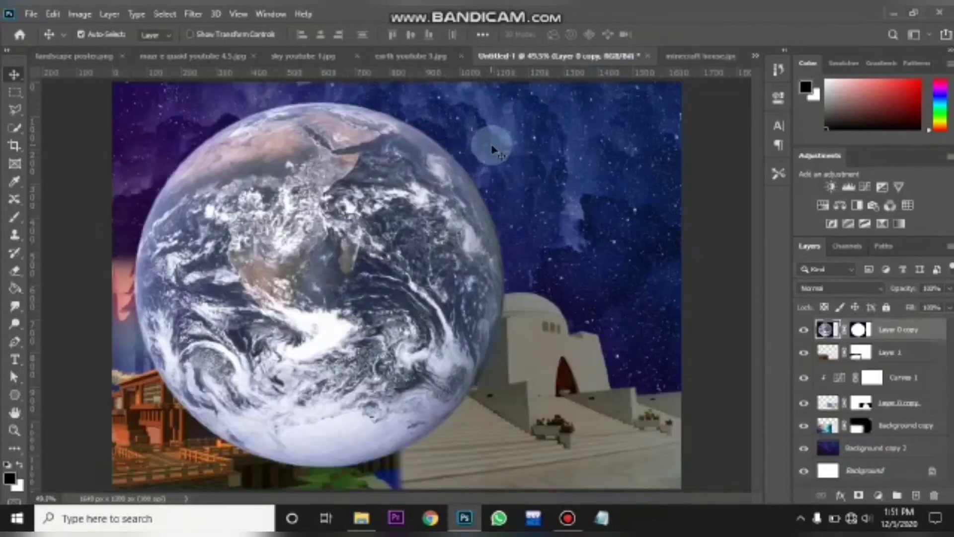
{"action": "key", "text": "ctrl+minus"}
{"action": "key", "text": "ctrl+minus"}
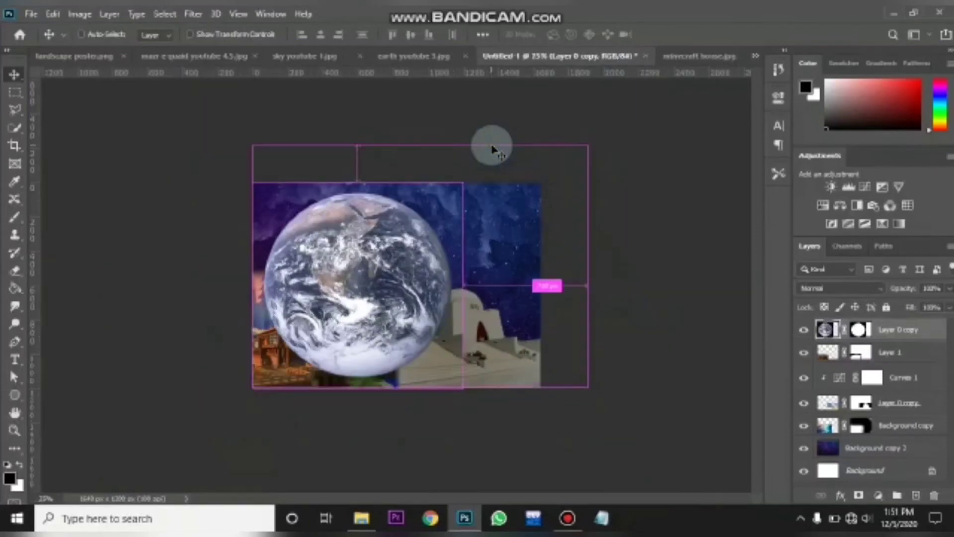
{"action": "key", "text": "ctrl+t"}
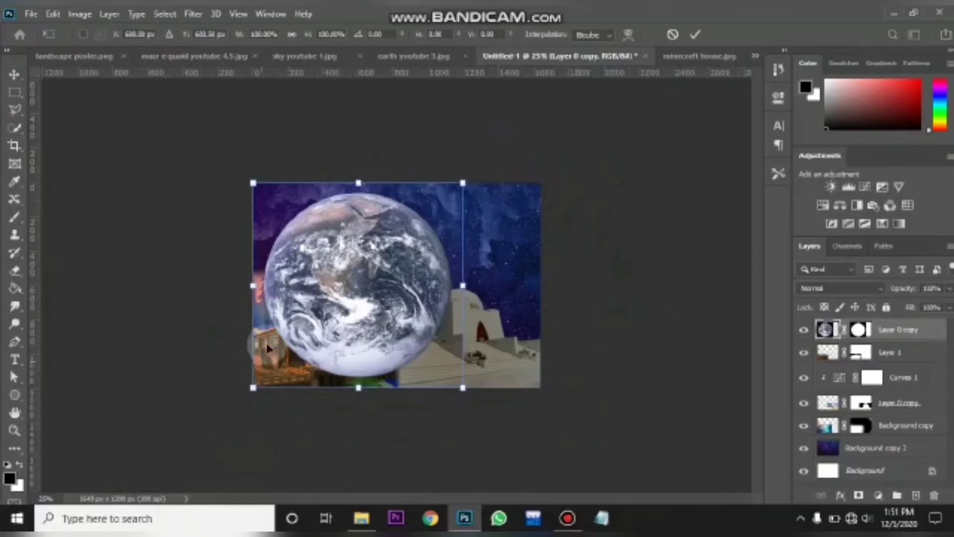
{"action": "left_click_drag", "start_coordinate": [365, 299], "coordinate": [441, 298]}
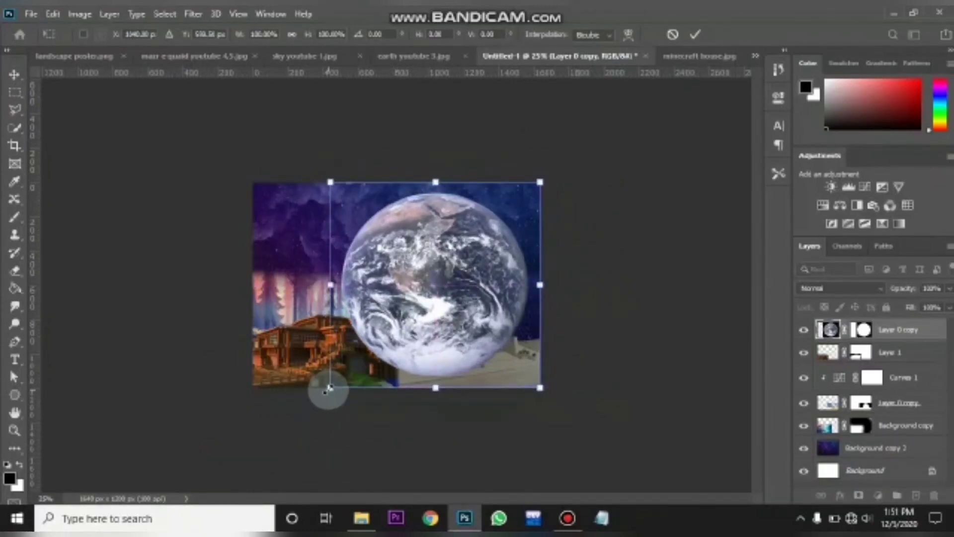
{"action": "left_click_drag", "start_coordinate": [330, 388], "coordinate": [404, 342]}
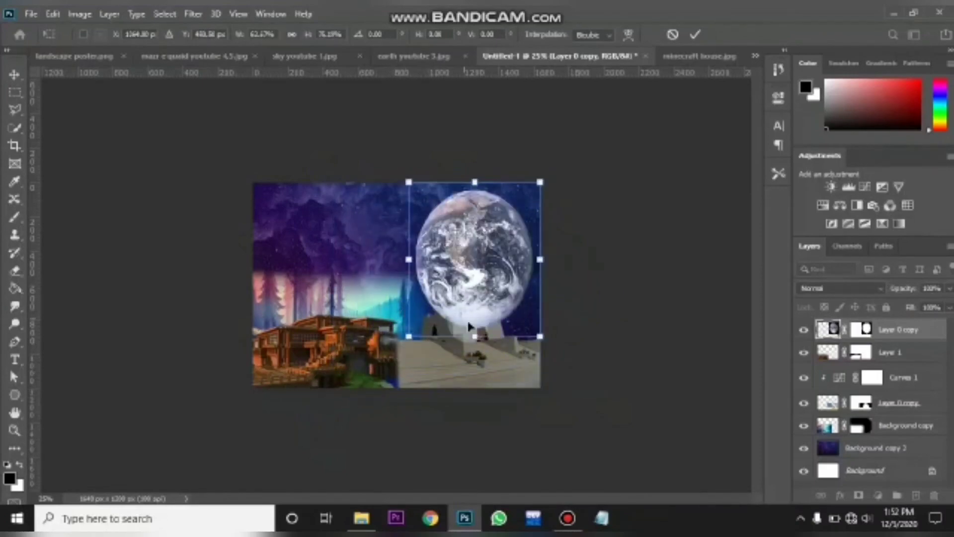
{"action": "left_click_drag", "start_coordinate": [475, 337], "coordinate": [475, 314]}
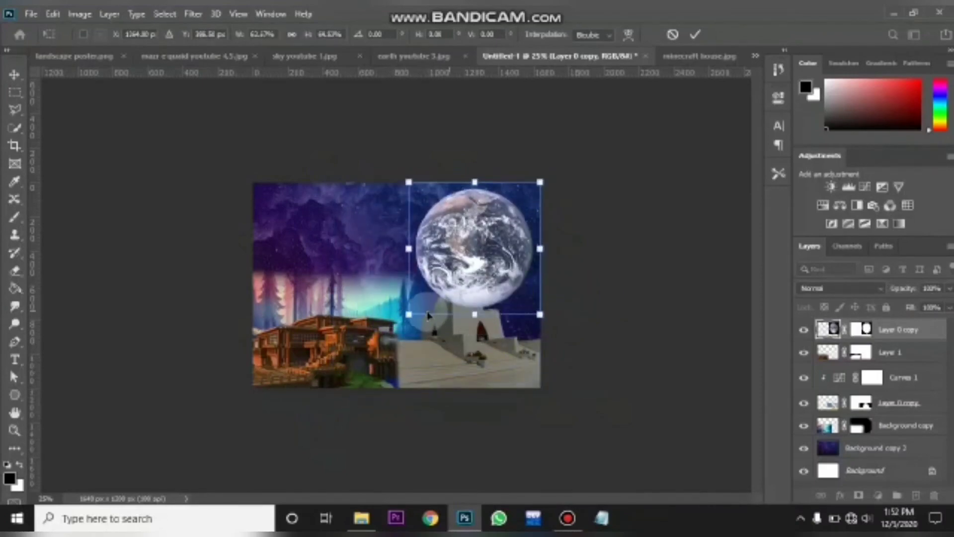
{"action": "left_click_drag", "start_coordinate": [409, 314], "coordinate": [494, 275]}
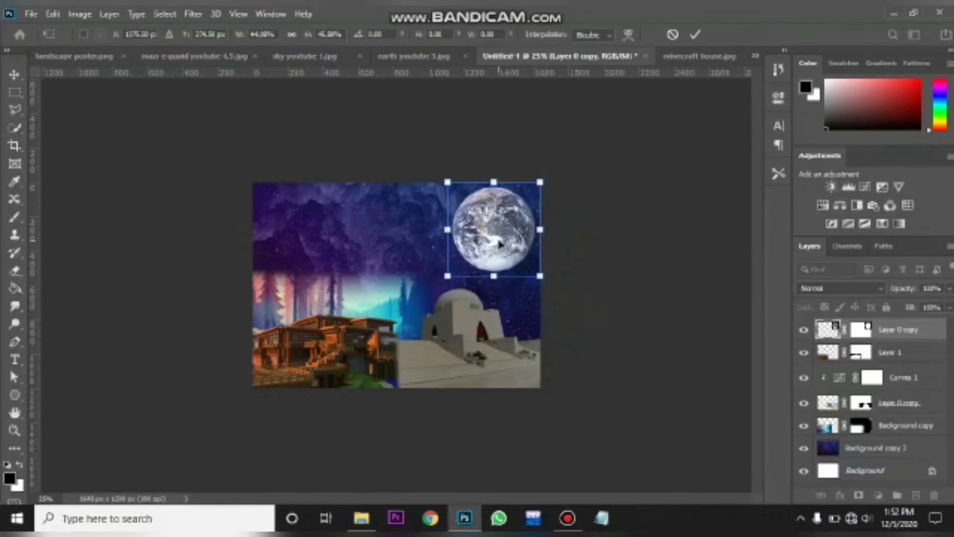
{"action": "scroll", "coordinate": [498, 241], "scroll_direction": "up", "scroll_amount": 4}
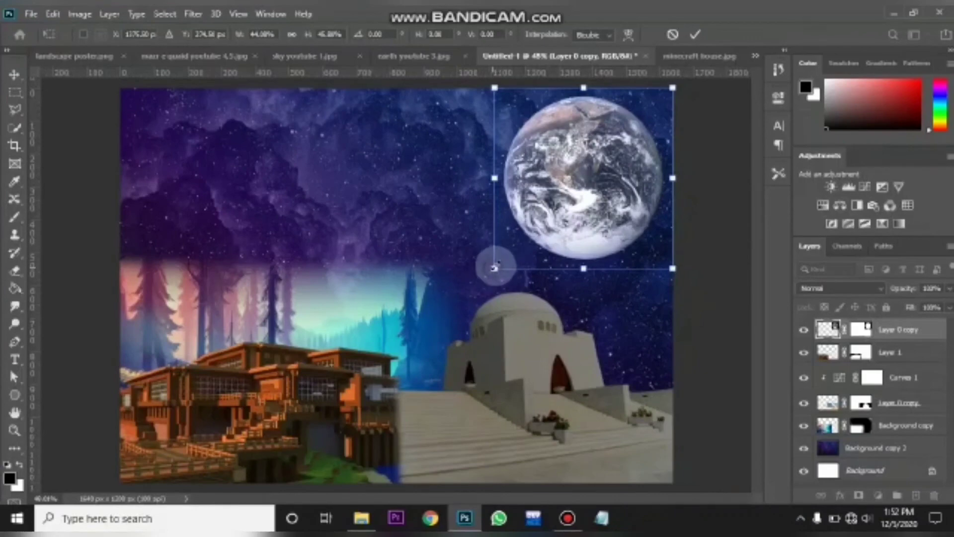
{"action": "left_click_drag", "start_coordinate": [495, 267], "coordinate": [516, 248]}
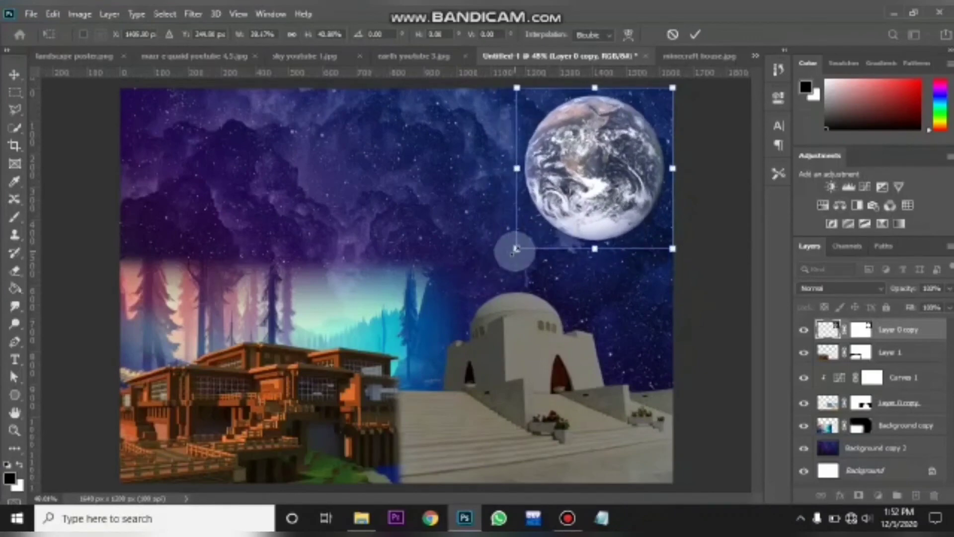
{"action": "left_click", "coordinate": [595, 248]}
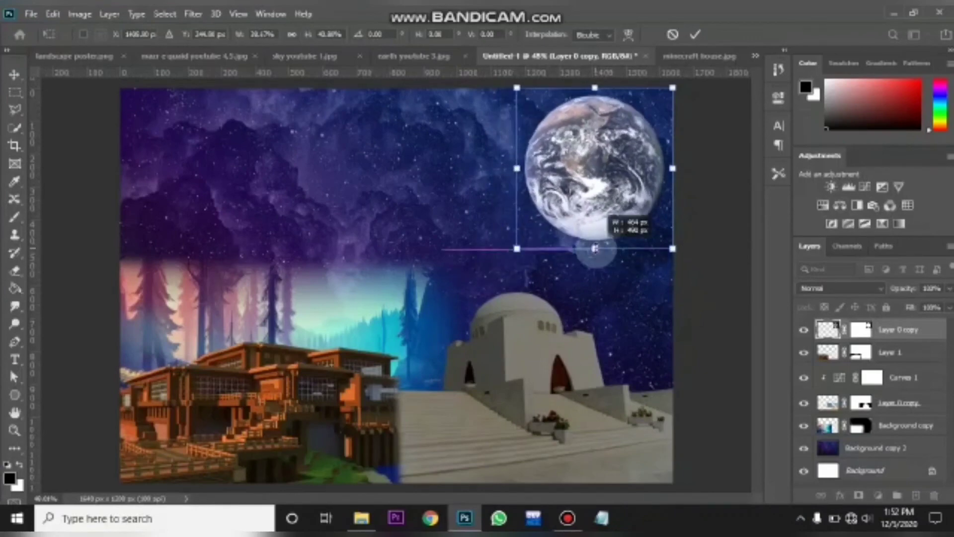
{"action": "left_click_drag", "start_coordinate": [595, 249], "coordinate": [595, 241]}
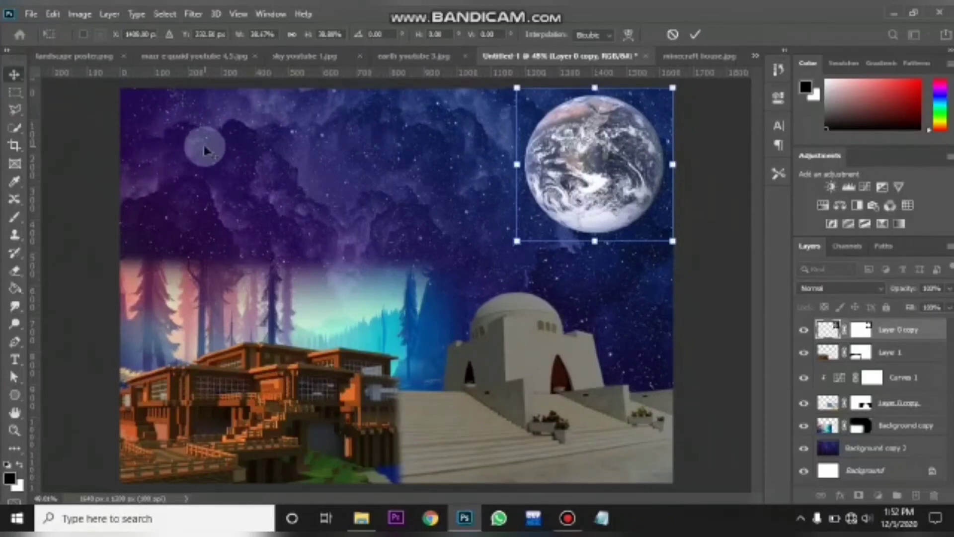
{"action": "key", "text": "Return"}
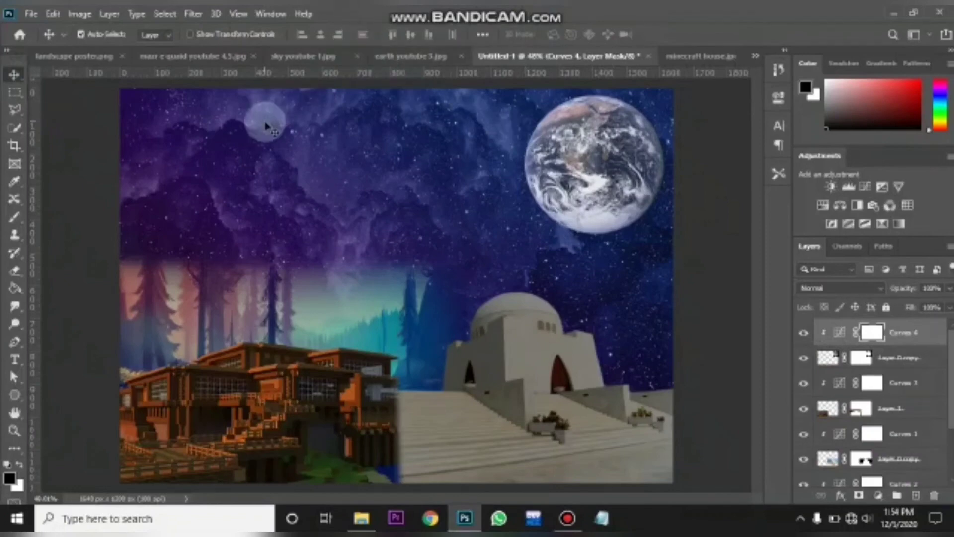
- Add a text layer reading "POSTER" near the composite's top-left corner
{"action": "left_click", "coordinate": [17, 362]}
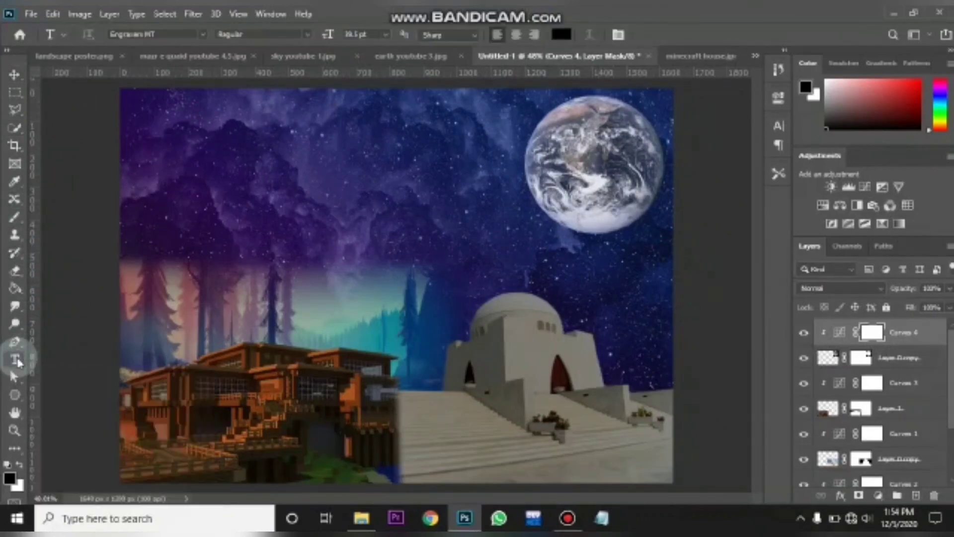
{"action": "left_click", "coordinate": [153, 149]}
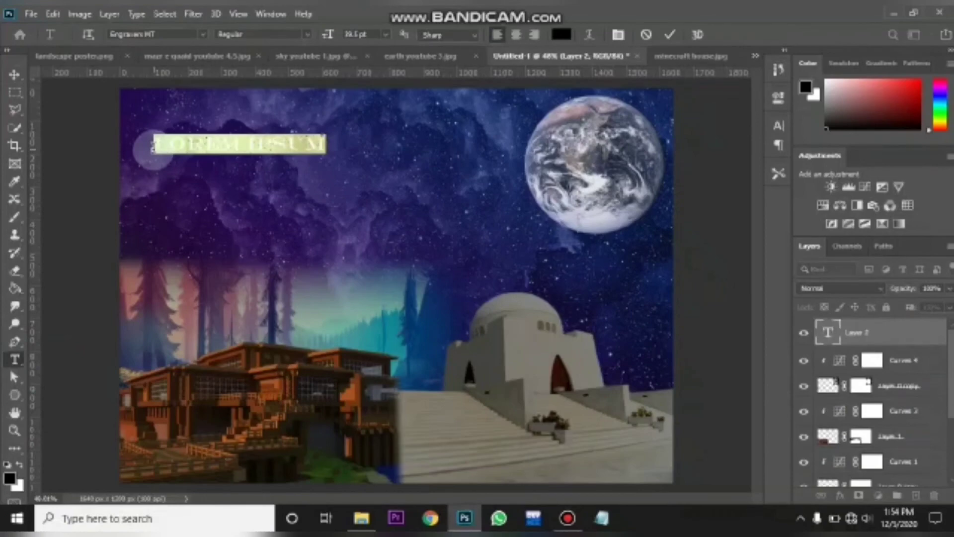
{"action": "key", "text": "BackSpace"}
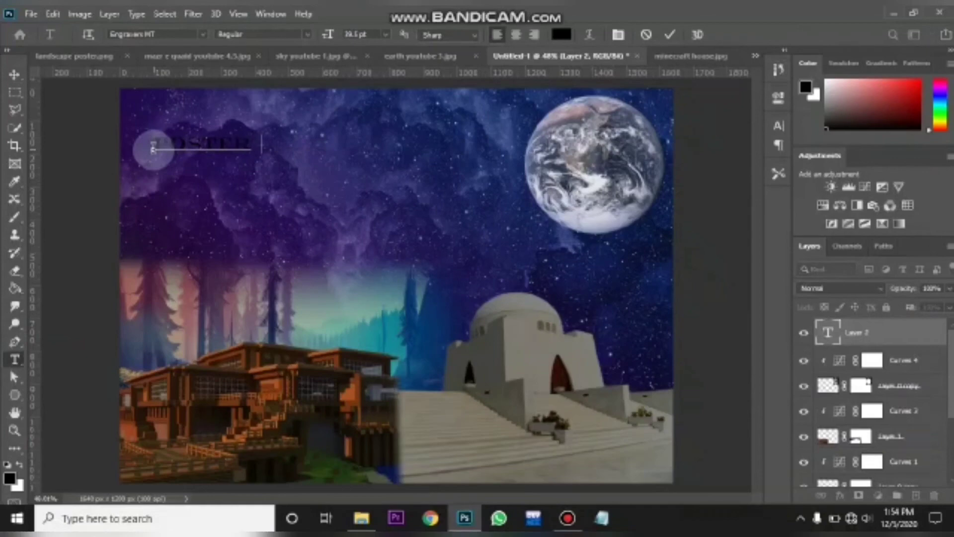
{"action": "type", "text": "POSTER"}
- Scale the POSTER title up to about 285% and position it in the composite's top-left corner, then commit the transform
{"action": "left_click", "coordinate": [13, 75]}
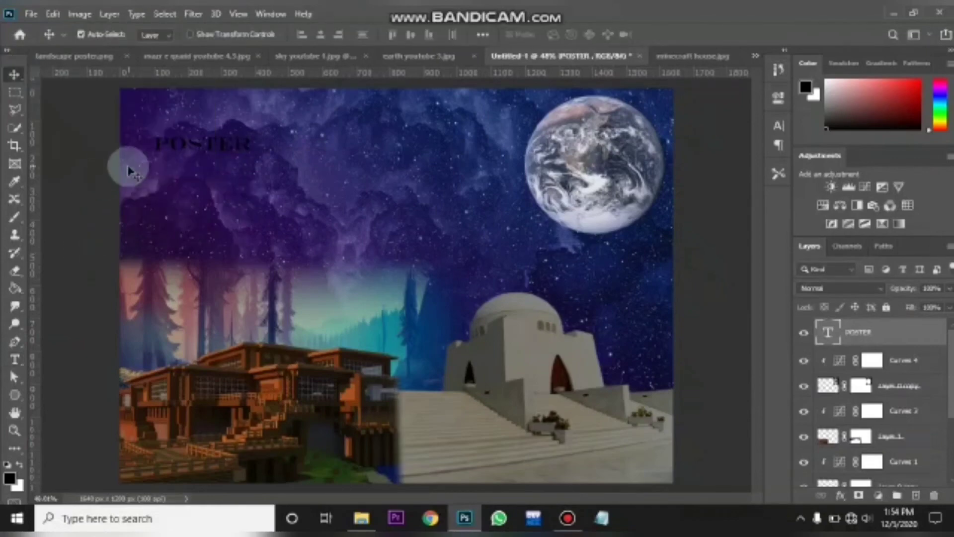
{"action": "key", "text": "ctrl+t"}
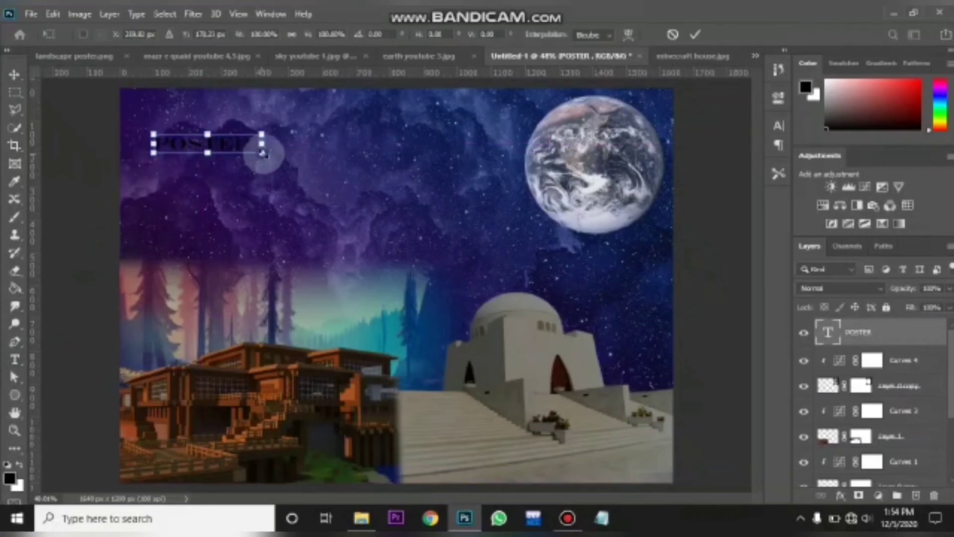
{"action": "left_click_drag", "start_coordinate": [265, 155], "coordinate": [381, 191]}
{"action": "left_click_drag", "start_coordinate": [310, 166], "coordinate": [285, 130]}
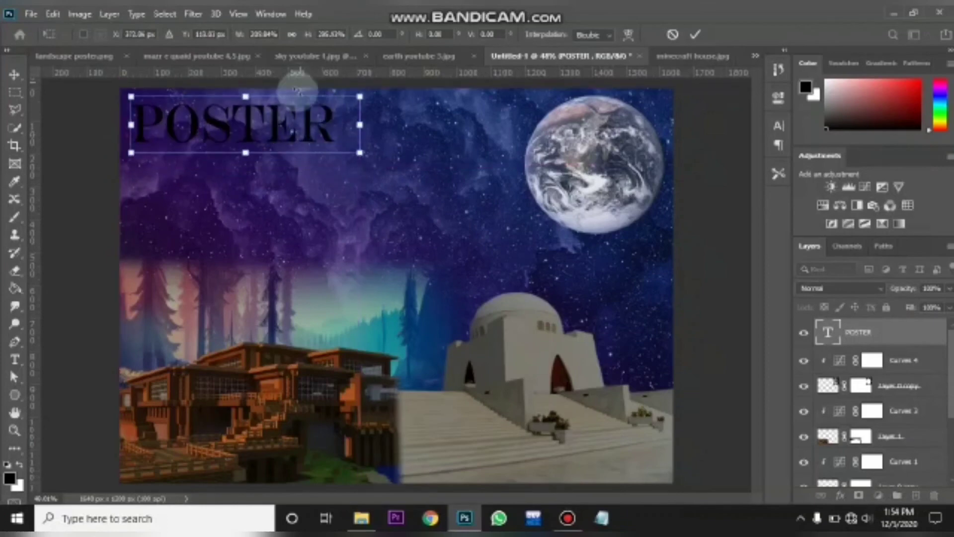
{"action": "left_click", "coordinate": [18, 75]}
{"action": "left_click", "coordinate": [214, 117]}
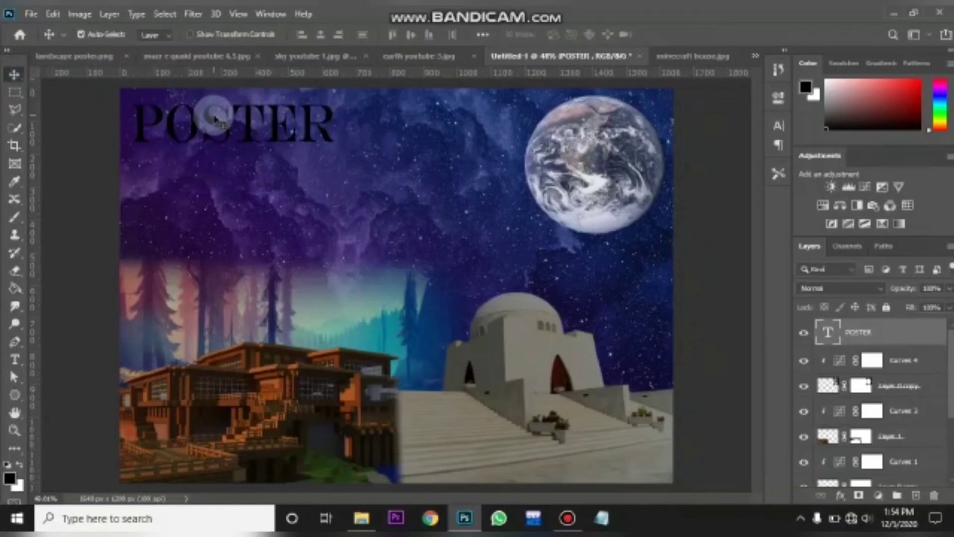
- Group all composite layers above the white background into one group, then briefly hide and show the group
{"action": "scroll", "coordinate": [950, 372], "scroll_direction": "down", "scroll_amount": 3}
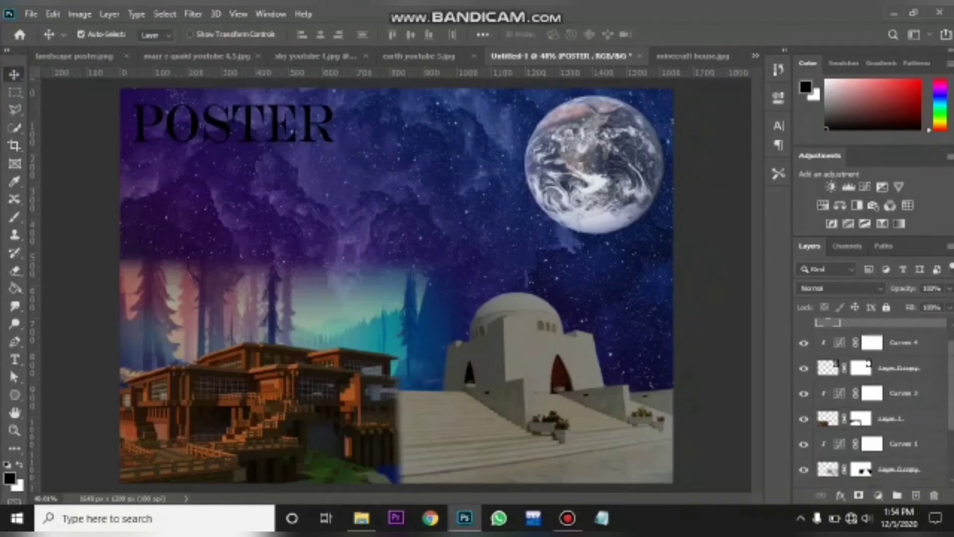
{"action": "scroll", "coordinate": [950, 372], "scroll_direction": "up", "scroll_amount": 1}
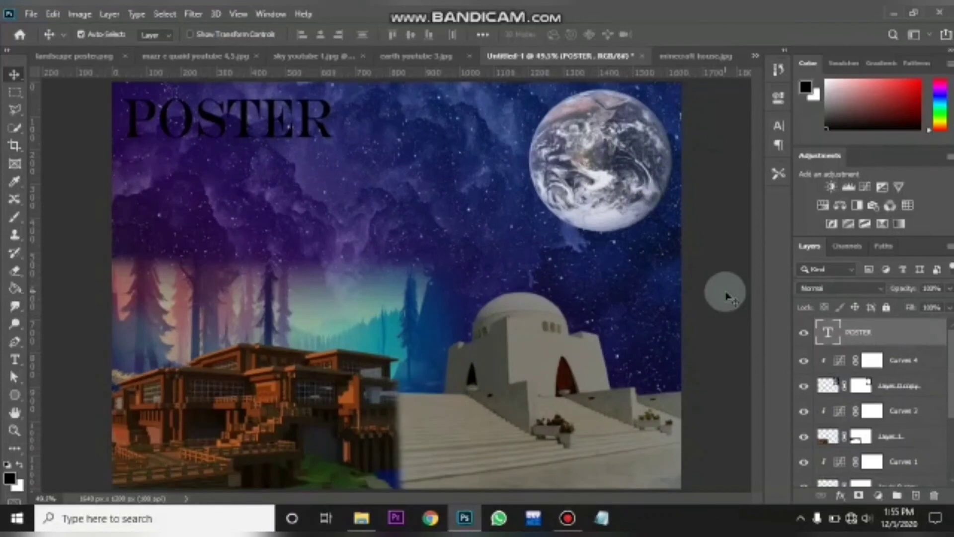
{"action": "scroll", "coordinate": [948, 356], "scroll_direction": "down", "scroll_amount": 5}
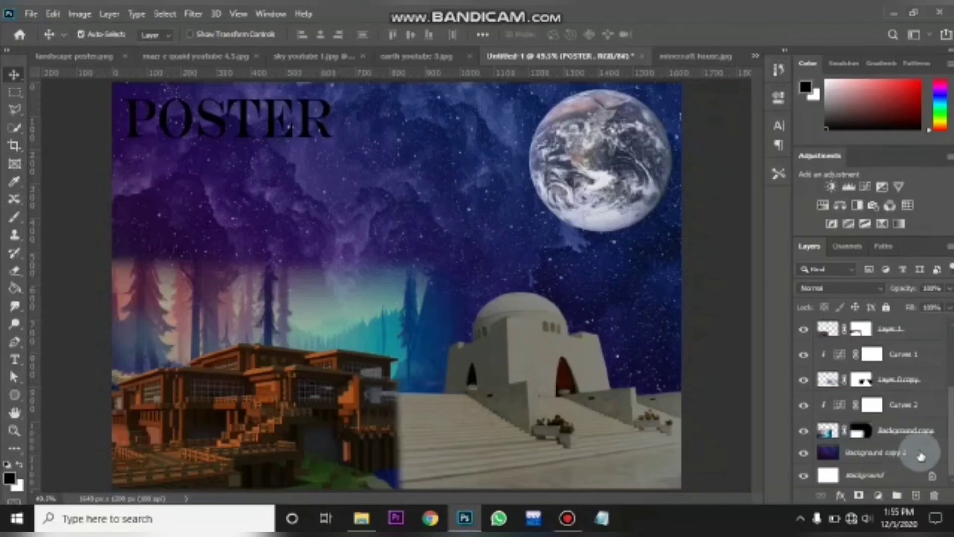
{"action": "left_click", "coordinate": [921, 456], "text": "shift"}
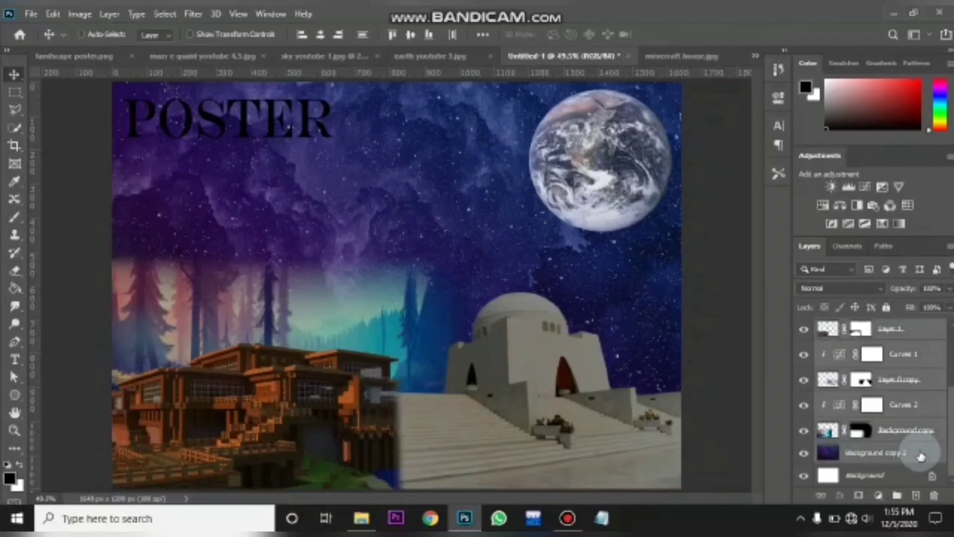
{"action": "key", "text": "ctrl+g"}
{"action": "left_click", "coordinate": [804, 327]}
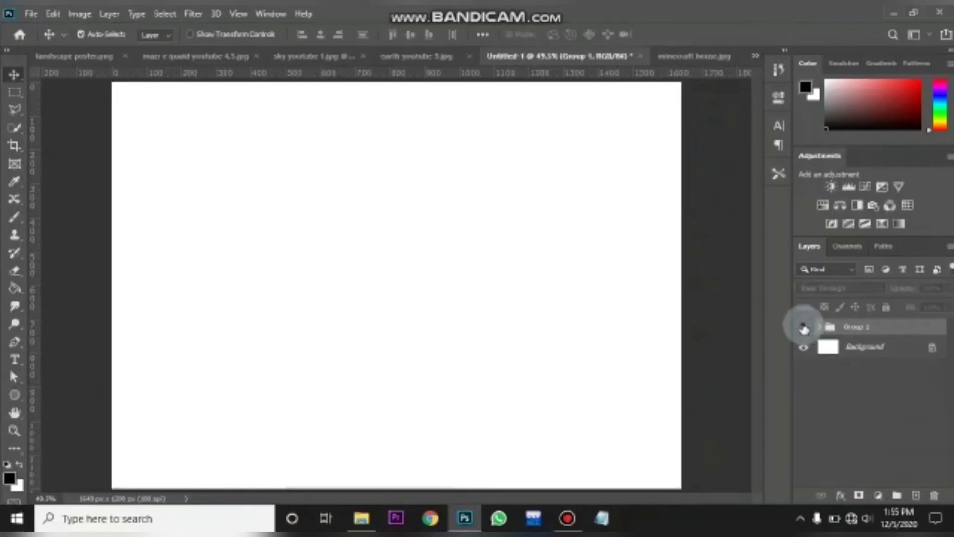
{"action": "left_click", "coordinate": [804, 327]}
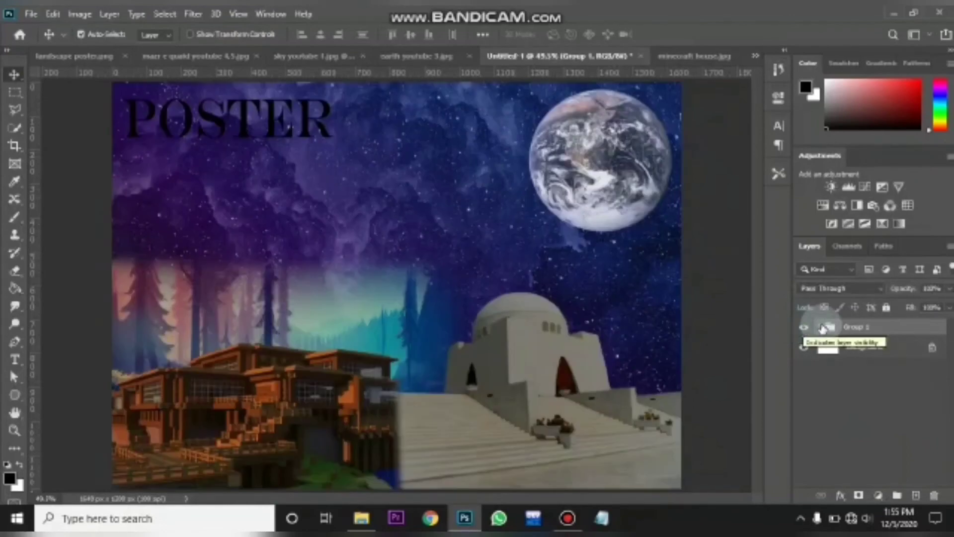